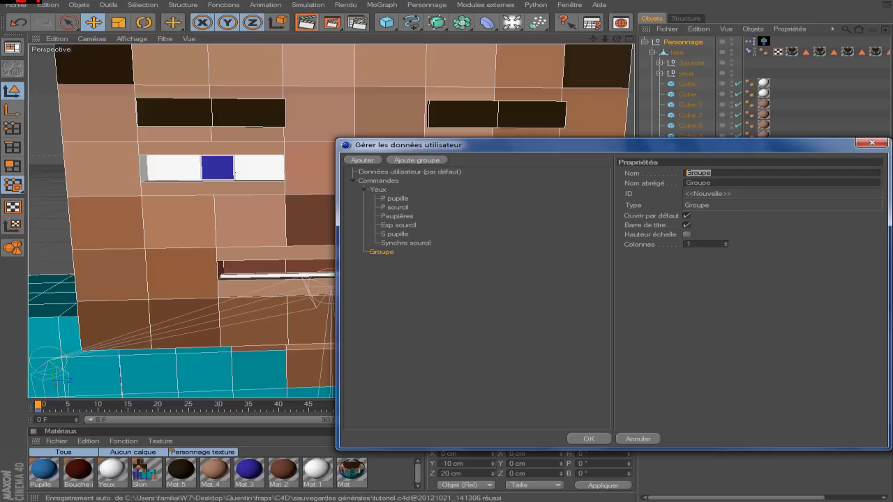
# Name the new user data group Bouche and add two data entries inside it.
pyautogui.write('Bouch')
pyautogui.press('Return')
pyautogui.click(362, 159)
pyautogui.click(364, 251)
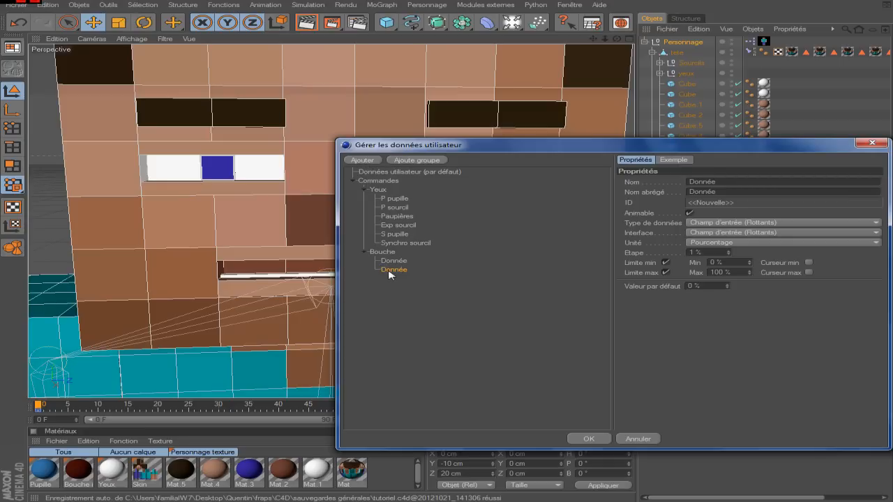
# Name the first Bouche entry Ouverture and set its interface to Curseur et champ d'entrée (Flottants).
pyautogui.doubleClick(702, 182)
pyautogui.write('O')
pyautogui.click(556, 252)
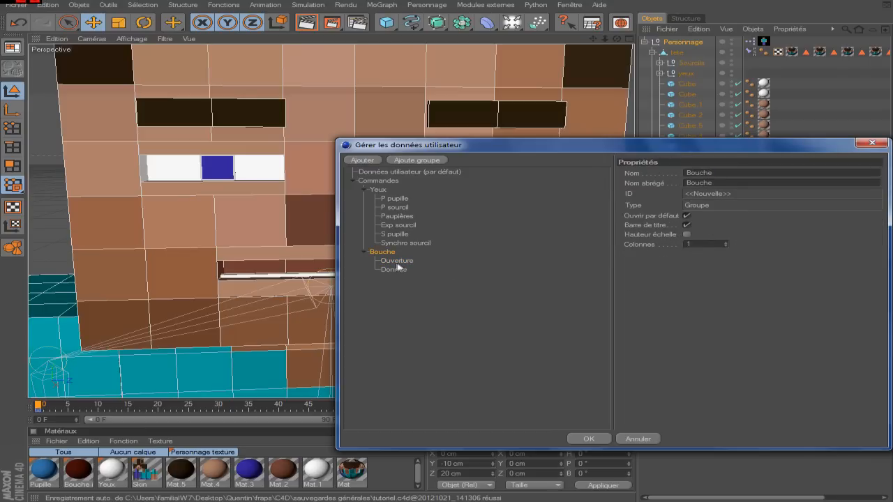
pyautogui.click(396, 261)
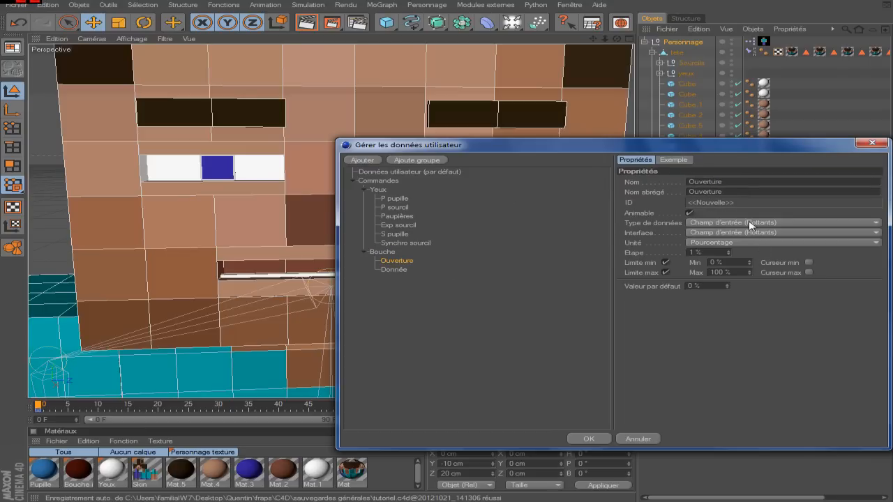
pyautogui.click(769, 233)
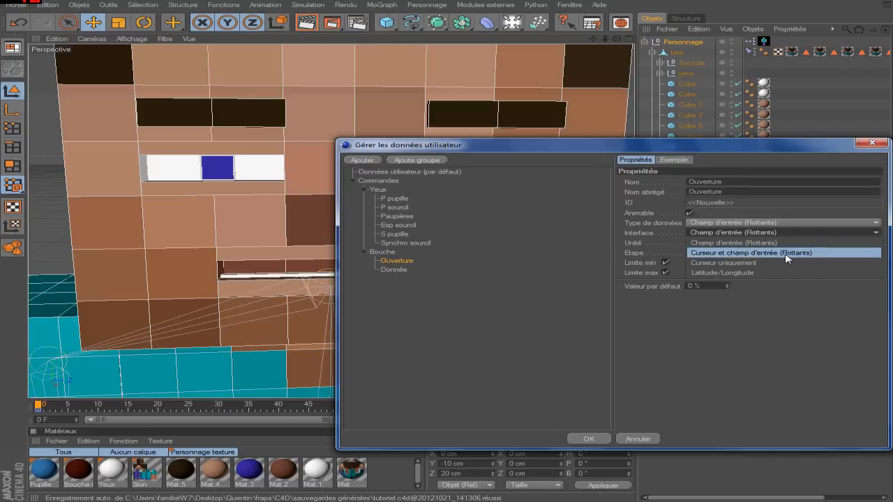
pyautogui.click(784, 255)
pyautogui.moveTo(730, 286)
pyautogui.mouseDown()
pyautogui.moveTo(880, 286)
pyautogui.moveTo(726, 293)
pyautogui.mouseUp()
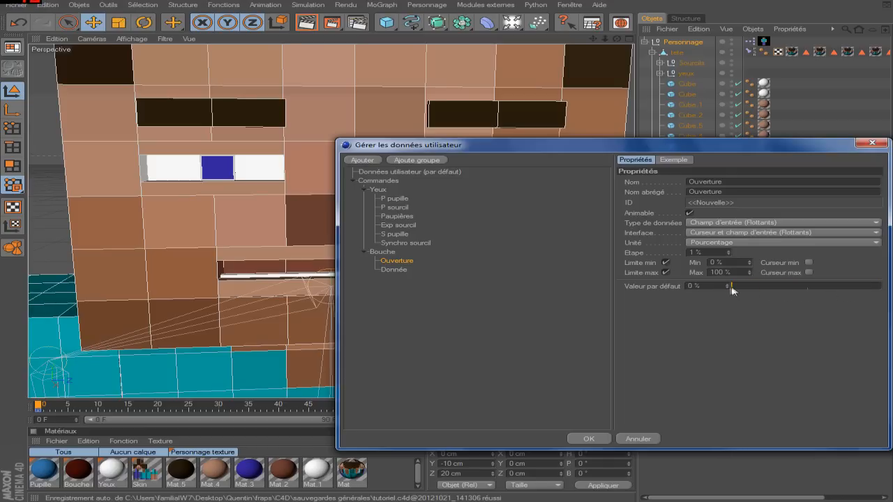
pyautogui.moveTo(730, 285); pyautogui.dragTo(689, 291)
# Name the second Bouche entry Expression, with data type Vecteur and the Champ vectoriel 2D interface.
pyautogui.click(393, 276)
pyautogui.click(393, 271)
pyautogui.moveTo(718, 182); pyautogui.dragTo(688, 182)
pyautogui.write('Expression')
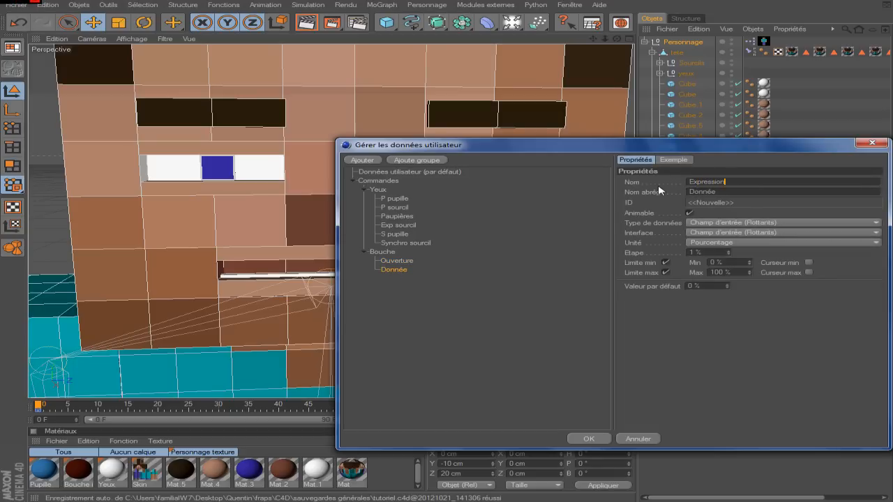
pyautogui.click(845, 224)
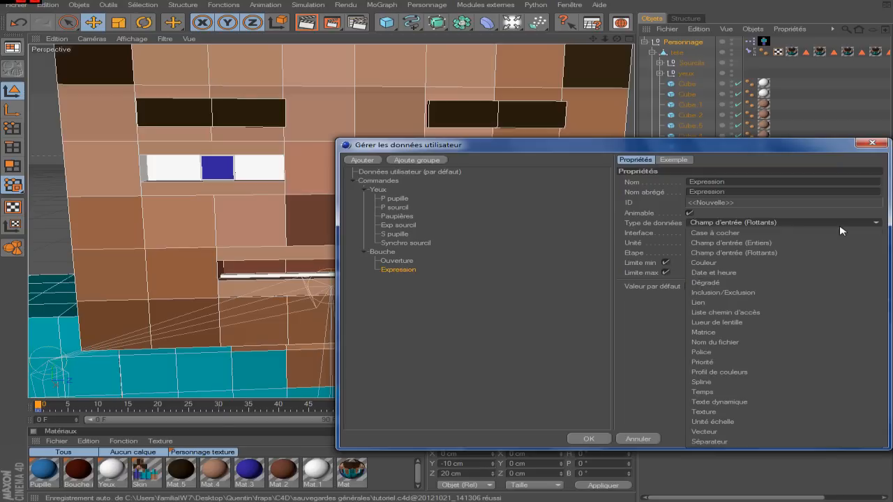
pyautogui.click(731, 432)
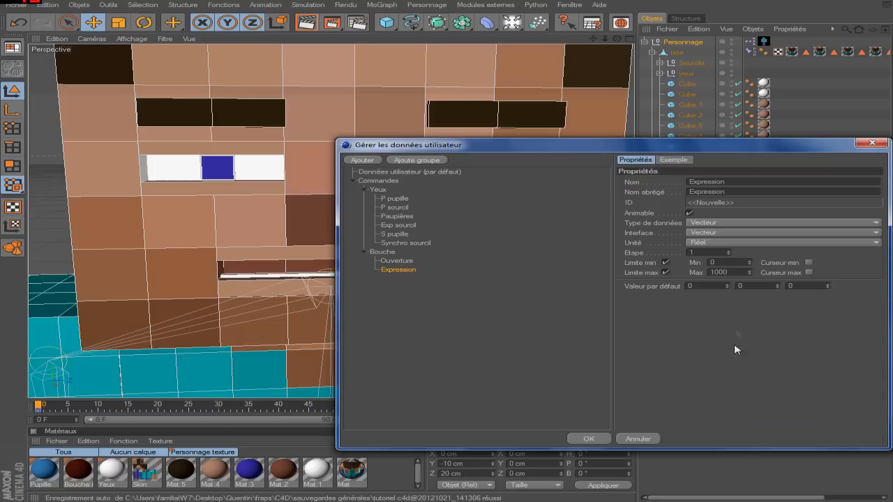
pyautogui.click(763, 234)
pyautogui.click(760, 243)
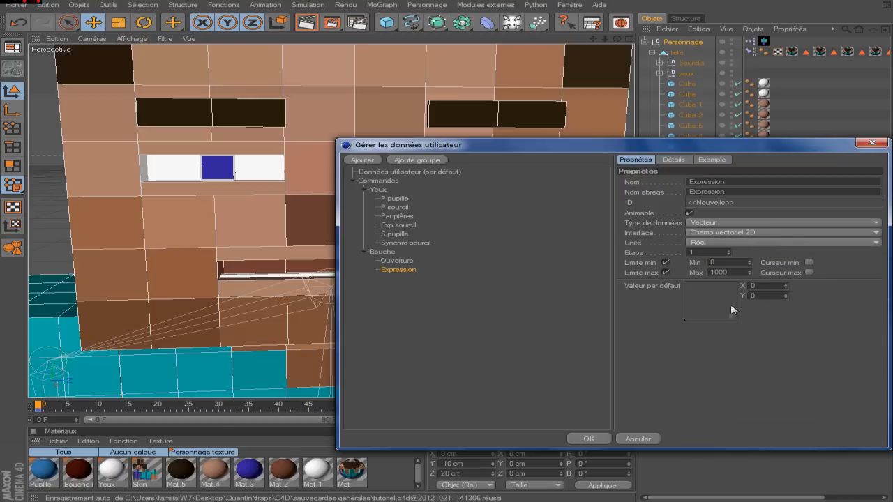
pyautogui.moveTo(704, 315); pyautogui.dragTo(657, 359)
pyautogui.click(595, 350)
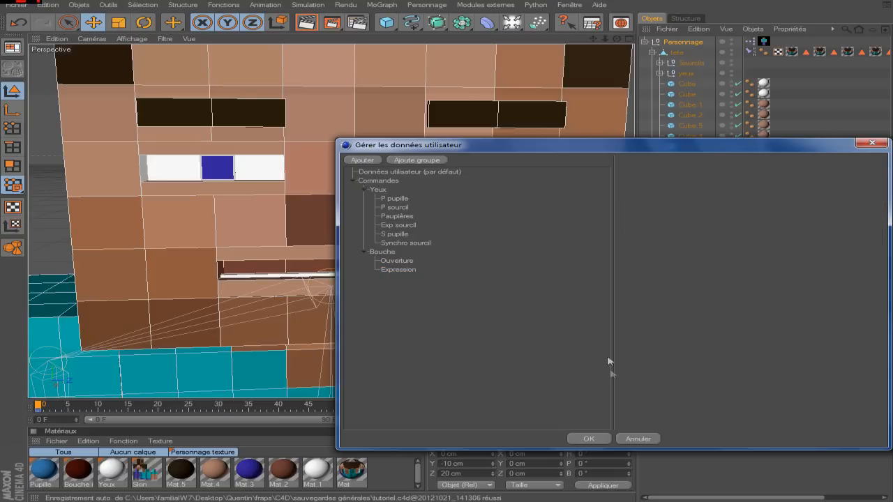
# Arrange the Bouche group's entries in two columns and confirm the user data changes.
pyautogui.click(383, 251)
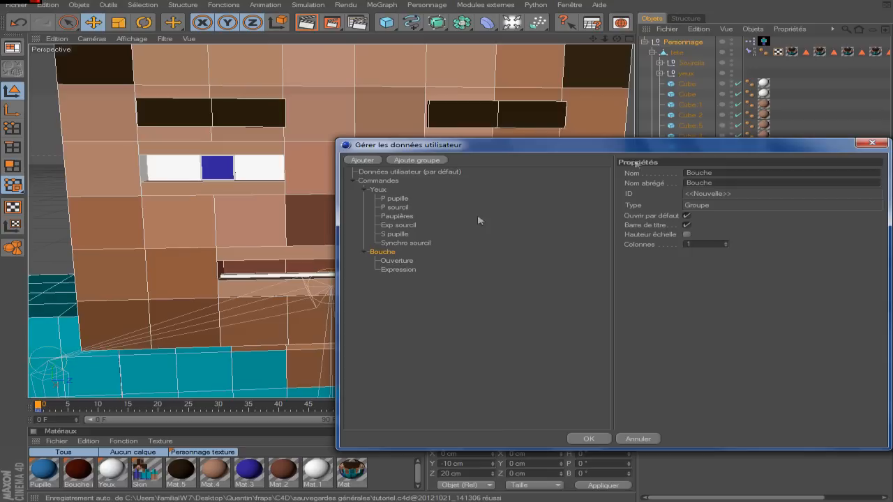
pyautogui.click(725, 242)
pyautogui.click(590, 439)
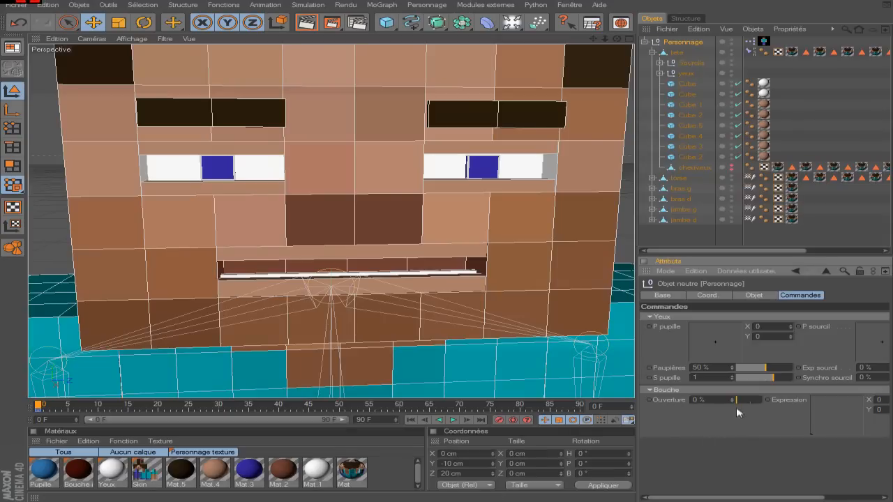
pyautogui.moveTo(835, 423); pyautogui.dragTo(810, 423)
# Open the XPresso expression of Personnage, add Personnage as a node in an empty area of the graph and enlarge it.
pyautogui.click(672, 241)
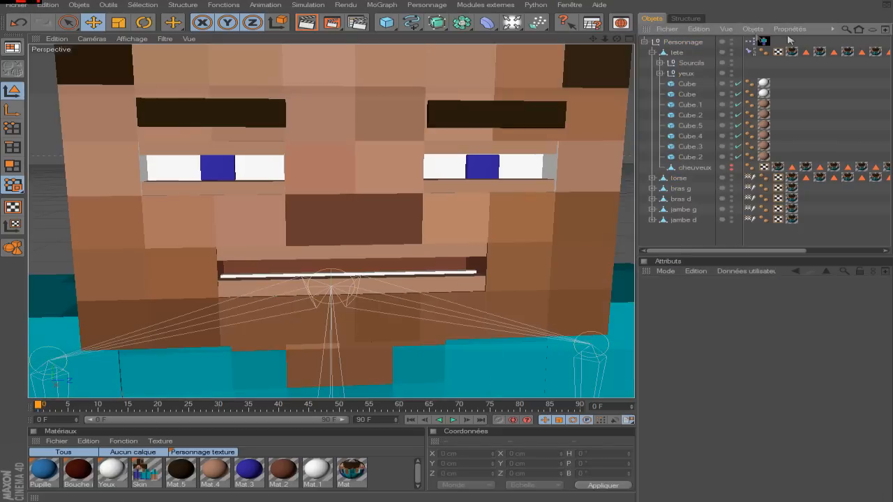
pyautogui.doubleClick(756, 45)
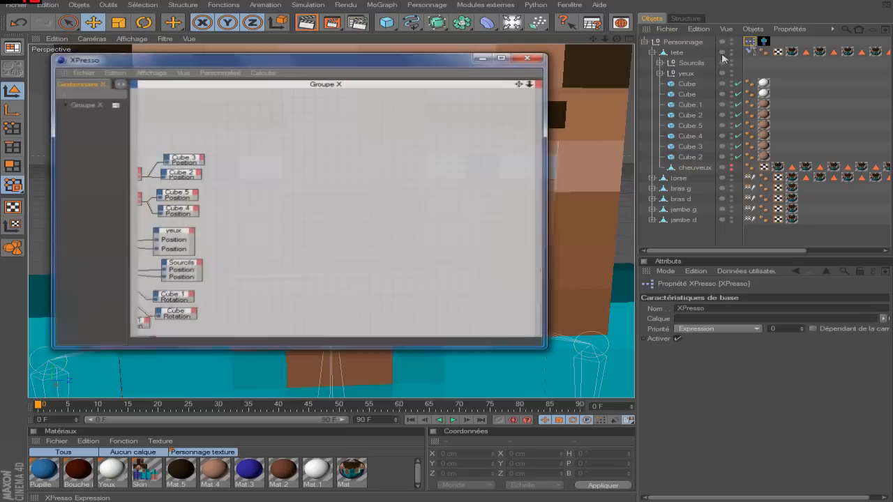
pyautogui.moveTo(323, 66); pyautogui.dragTo(368, 93)
pyautogui.moveTo(566, 112); pyautogui.dragTo(259, 91)
pyautogui.moveTo(567, 111); pyautogui.dragTo(666, 136)
pyautogui.moveTo(569, 114); pyautogui.dragTo(457, 94)
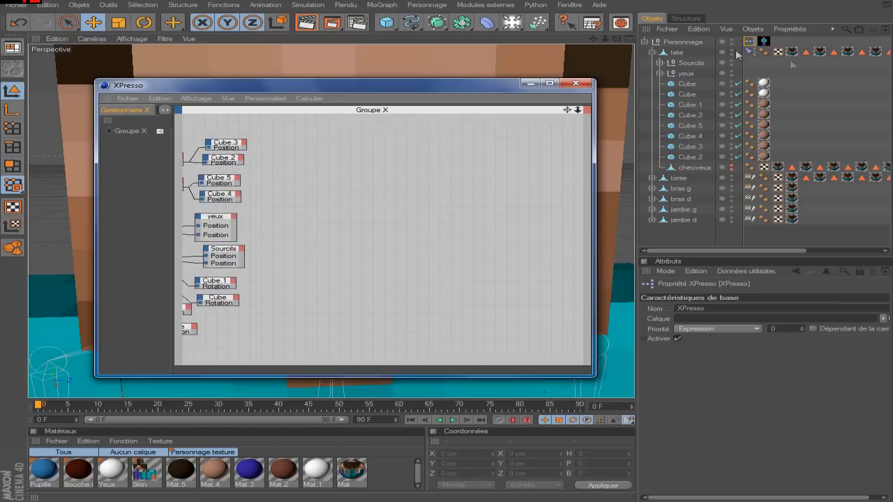
pyautogui.moveTo(683, 43); pyautogui.dragTo(328, 189)
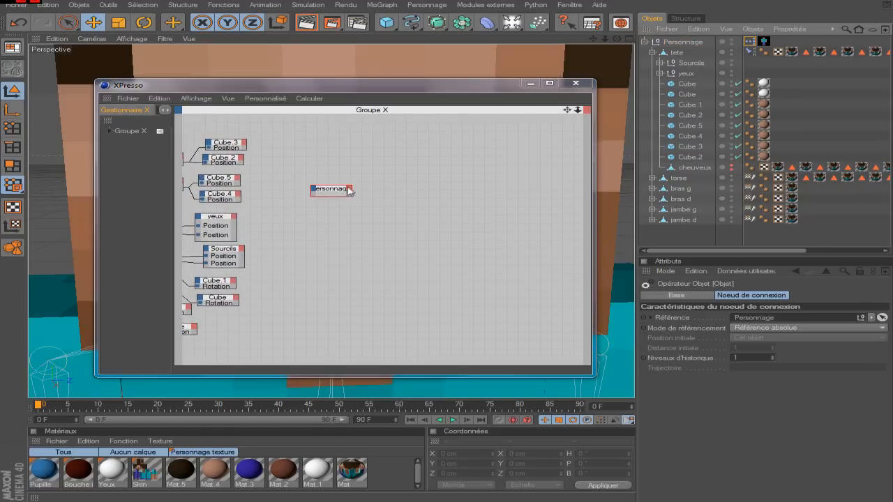
pyautogui.moveTo(338, 198); pyautogui.dragTo(408, 206)
# Add the mouth outputs Expression . X and Expression . Y to the new Personnage node.
pyautogui.click(403, 189)
pyautogui.moveTo(488, 214)
pyautogui.moveTo(533, 214)
pyautogui.moveTo(582, 214)
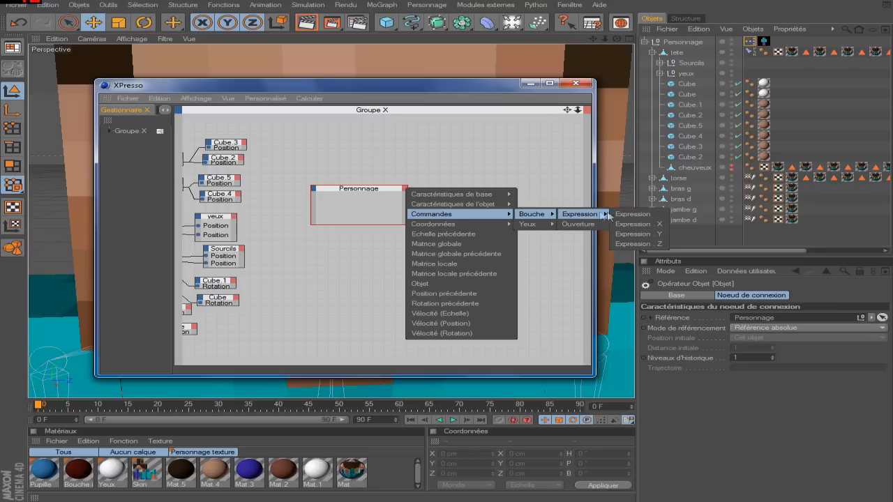
pyautogui.click(631, 224)
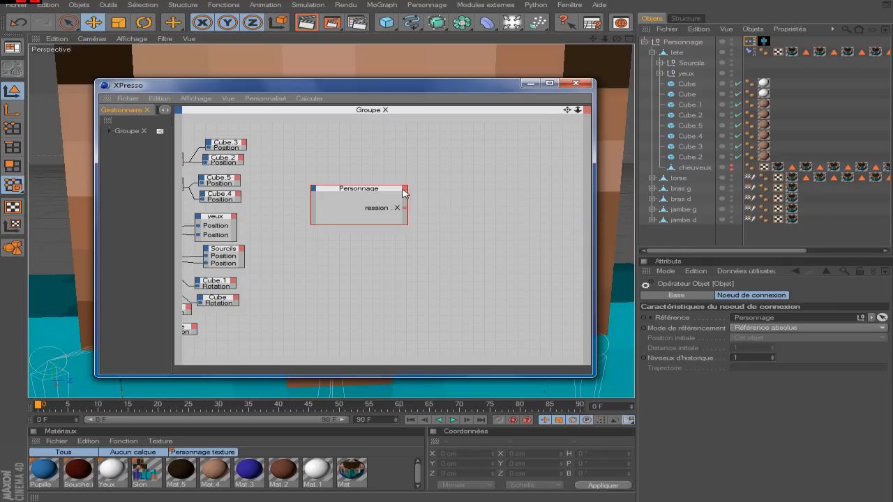
pyautogui.click(403, 193)
pyautogui.moveTo(464, 218)
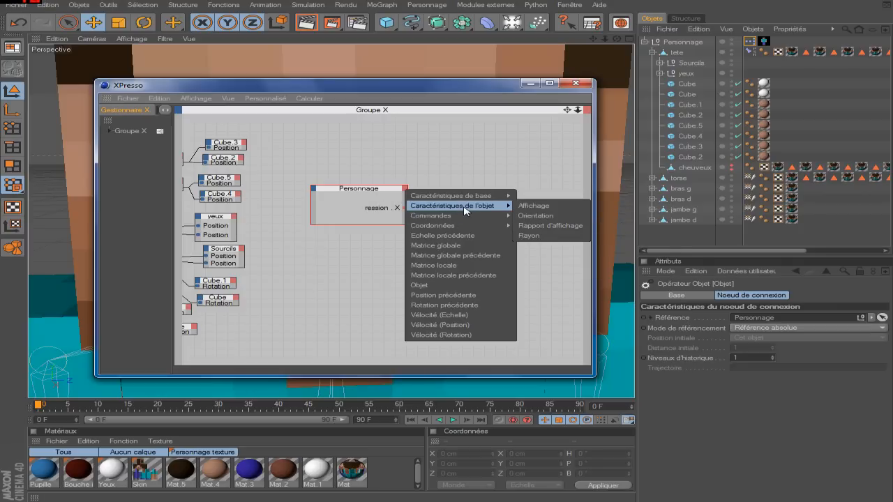
pyautogui.moveTo(534, 215)
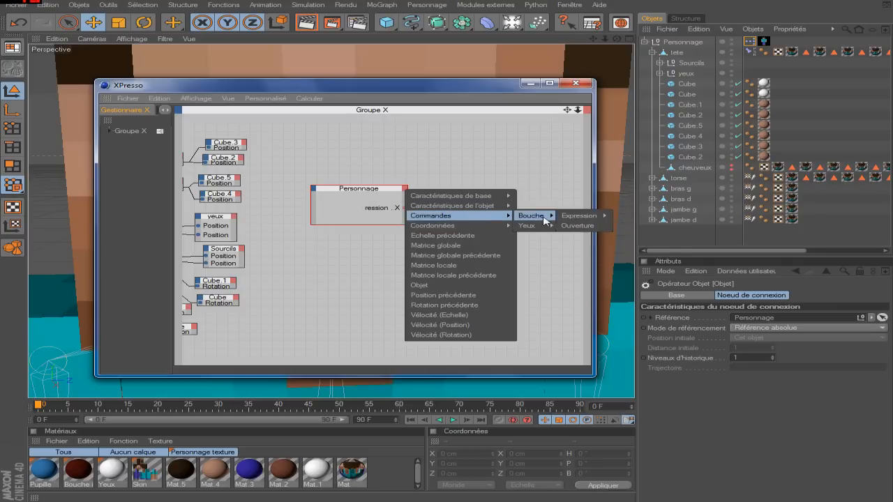
pyautogui.moveTo(580, 216)
pyautogui.click(638, 237)
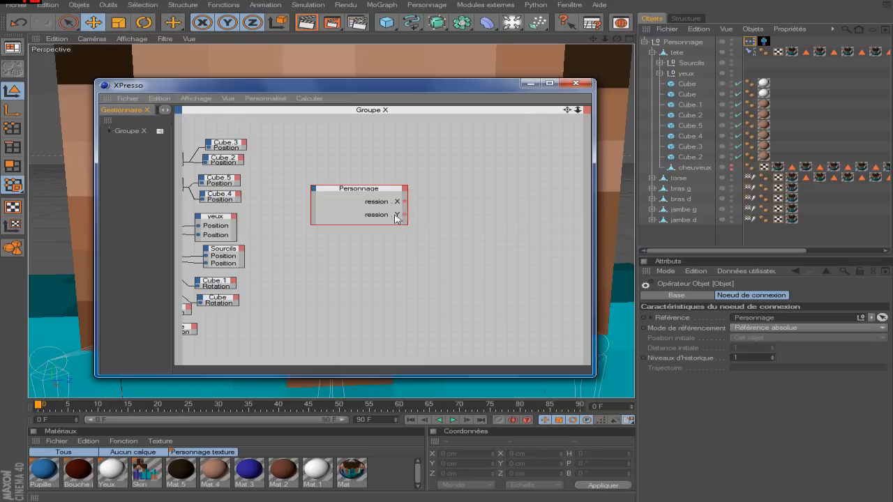
# Add the Bouche Ouverture output to the Personnage node and shift the node slightly within the graph.
pyautogui.click(405, 190)
pyautogui.moveTo(461, 217)
pyautogui.moveTo(530, 221)
pyautogui.click(576, 226)
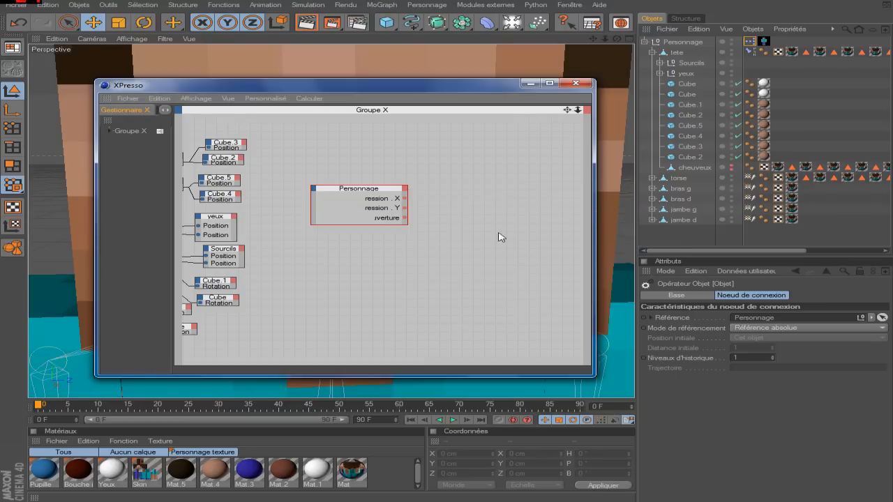
pyautogui.click(417, 220)
pyautogui.moveTo(365, 191); pyautogui.dragTo(345, 184)
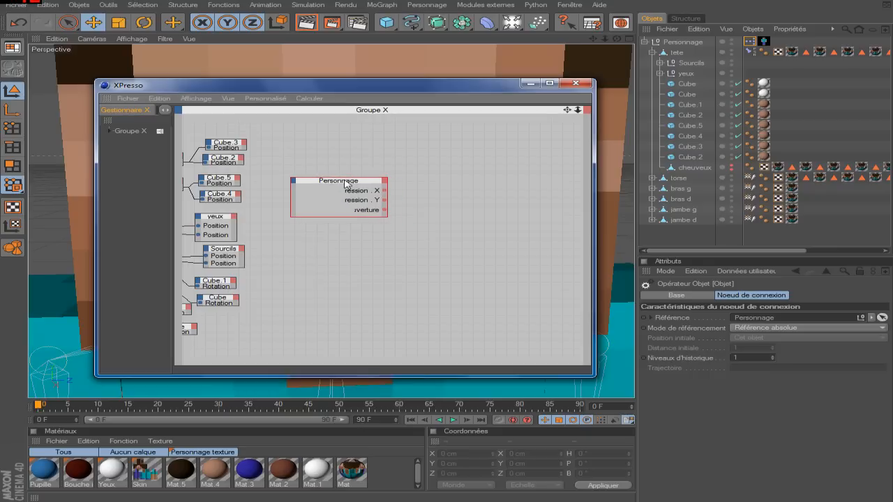
pyautogui.click(468, 189)
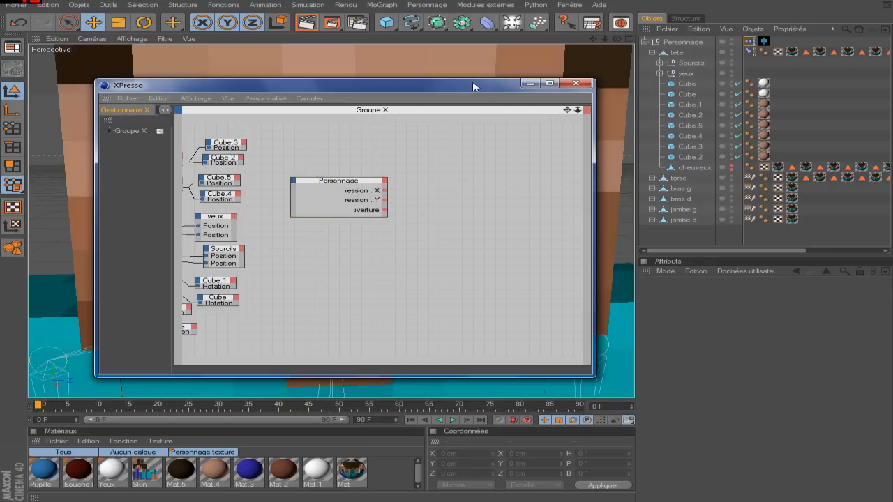
pyautogui.moveTo(474, 78); pyautogui.dragTo(595, 269)
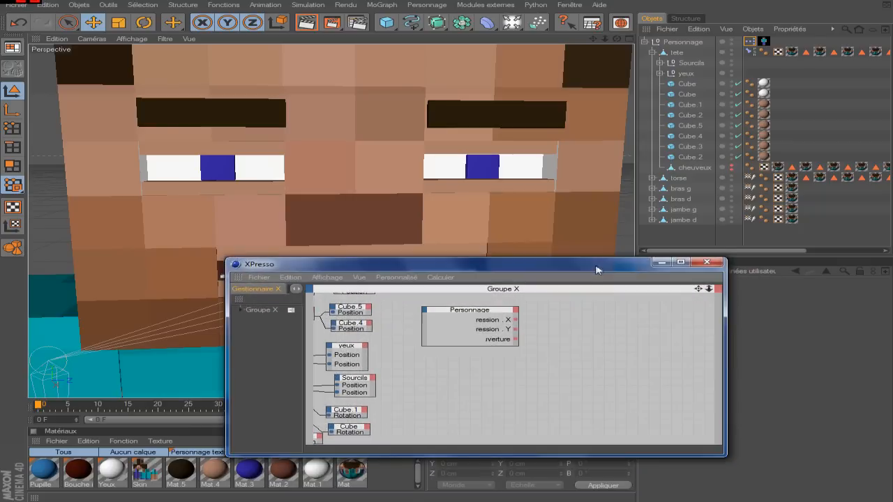
pyautogui.click(660, 262)
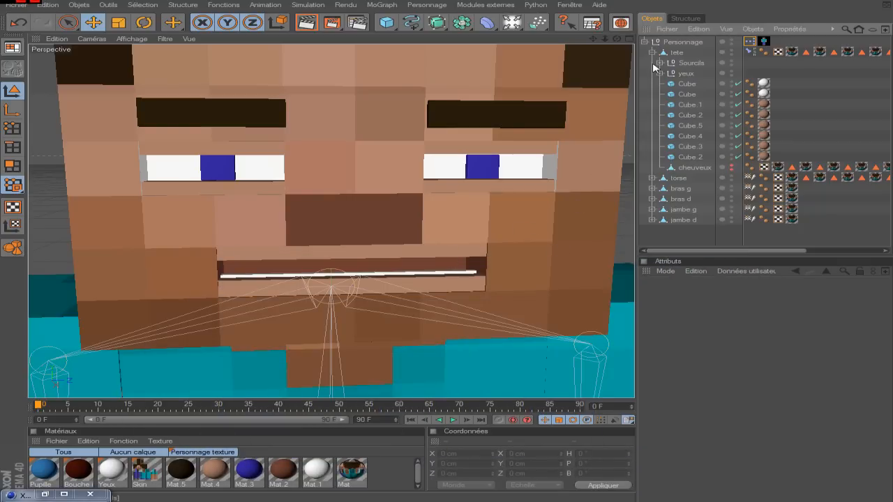
pyautogui.click(44, 494)
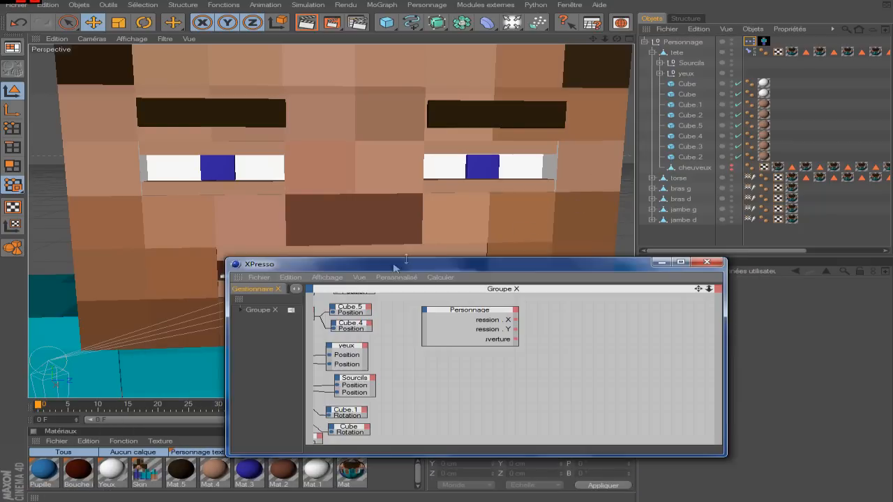
pyautogui.moveTo(501, 259); pyautogui.dragTo(501, 184)
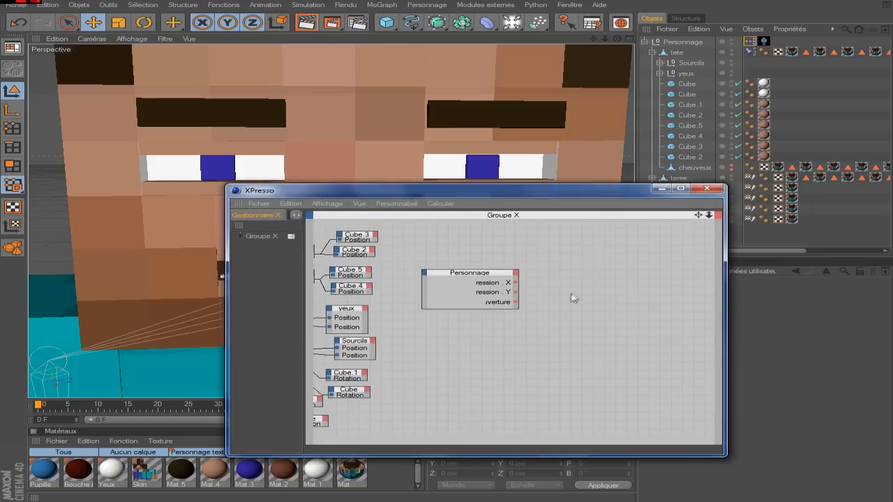
# Add a Cartographie d'intervalle node beside the Personnage node and connect the Ouverture output to its input.
pyautogui.rightClick(571, 298)
pyautogui.moveTo(656, 302)
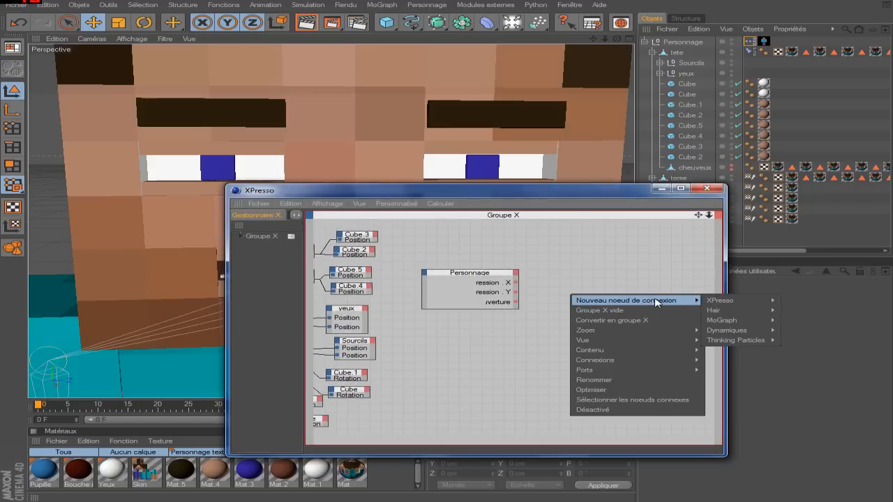
pyautogui.moveTo(741, 302)
pyautogui.moveTo(821, 305)
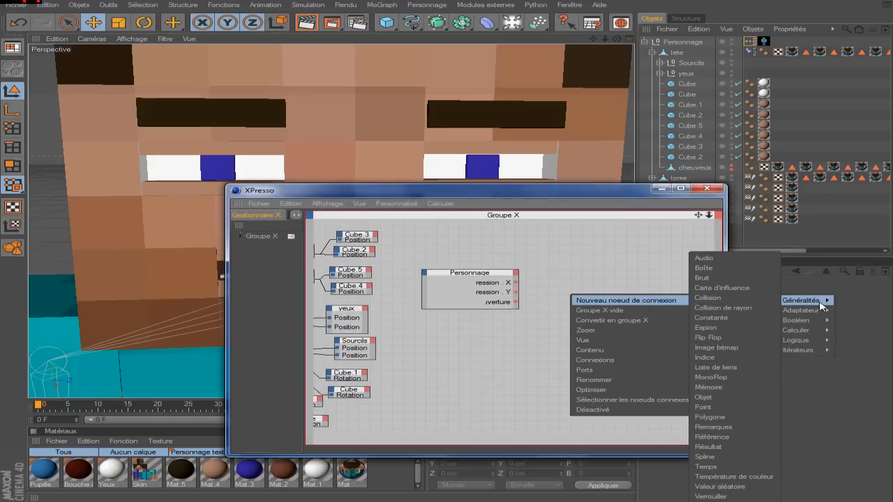
pyautogui.moveTo(807, 326)
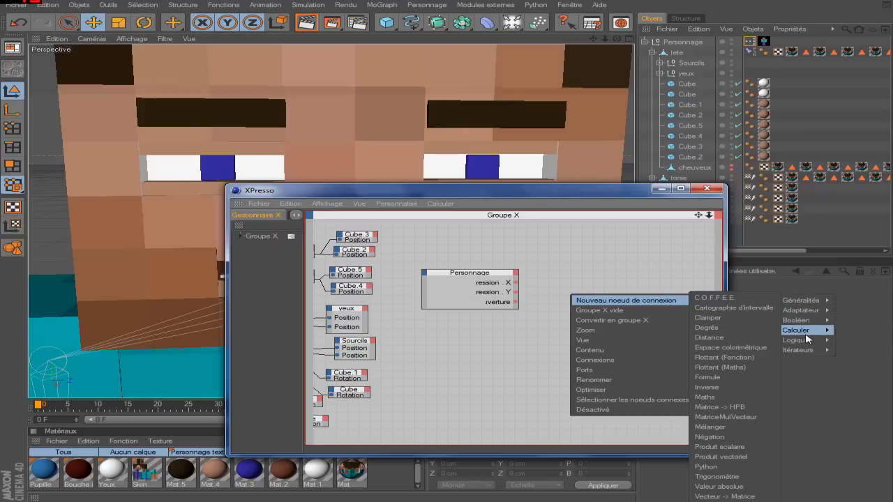
pyautogui.click(728, 308)
pyautogui.moveTo(572, 292); pyautogui.dragTo(588, 304)
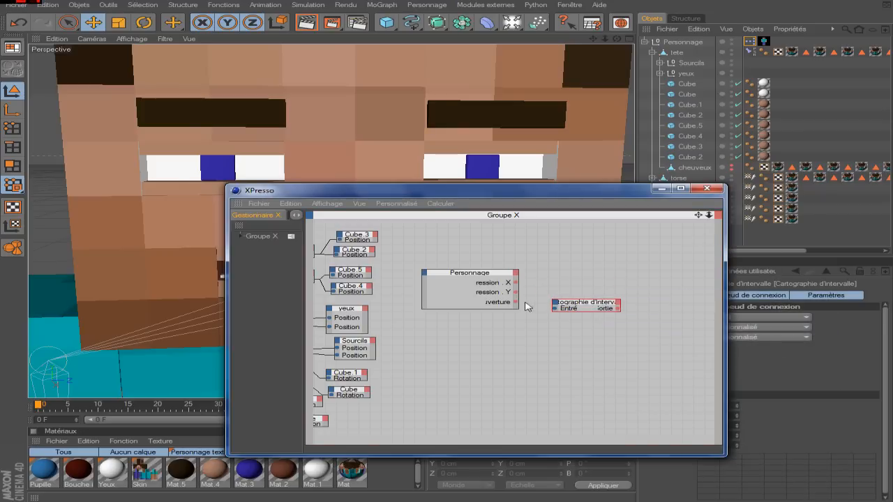
pyautogui.moveTo(516, 302); pyautogui.dragTo(555, 308)
# Set the Cartographie d'intervalle node's input range to Pourcentages.
pyautogui.moveTo(589, 203); pyautogui.dragTo(439, 160)
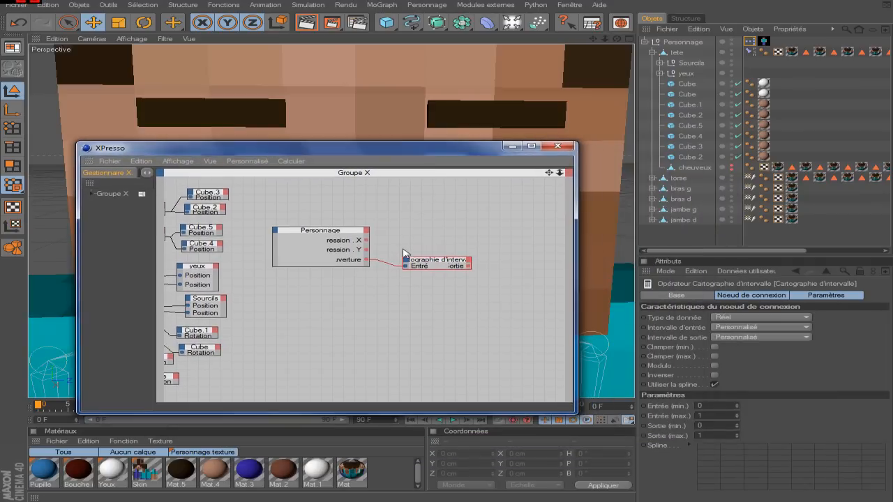
pyautogui.click(735, 328)
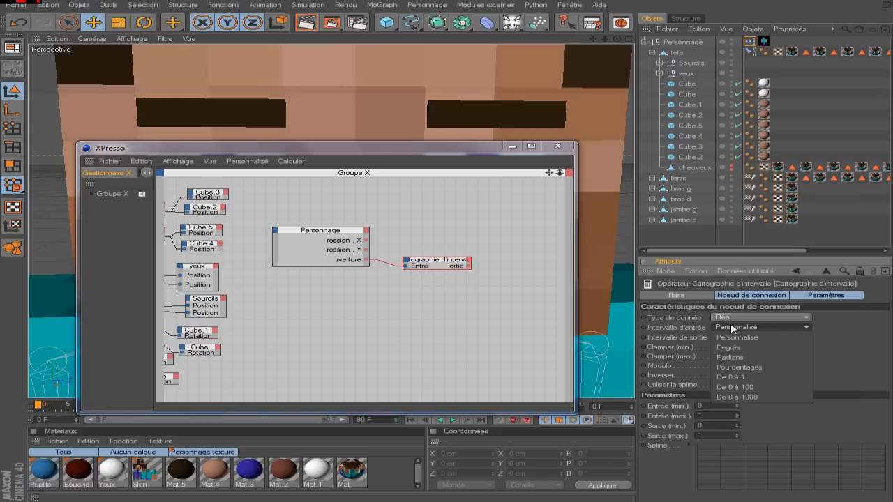
pyautogui.click(745, 368)
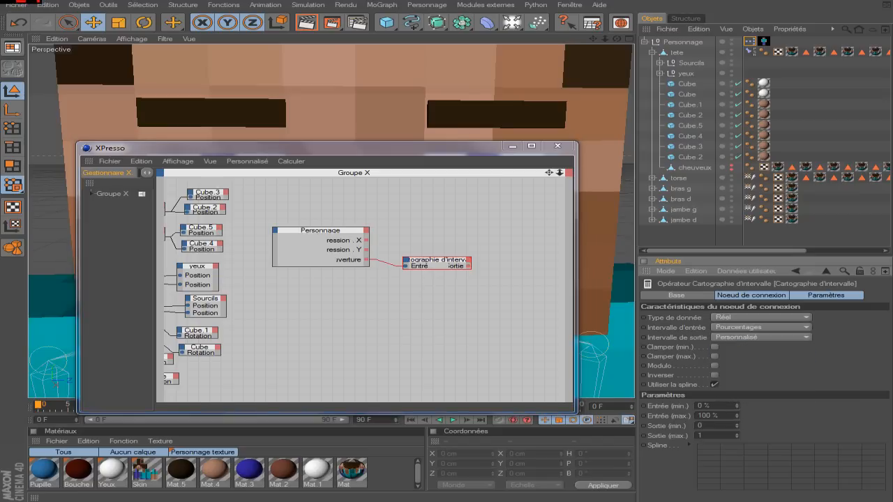
# Examine the first skin-coloured cube and the white cube above it in the hierarchy to identify the upper lip and upper teeth.
pyautogui.click(428, 285)
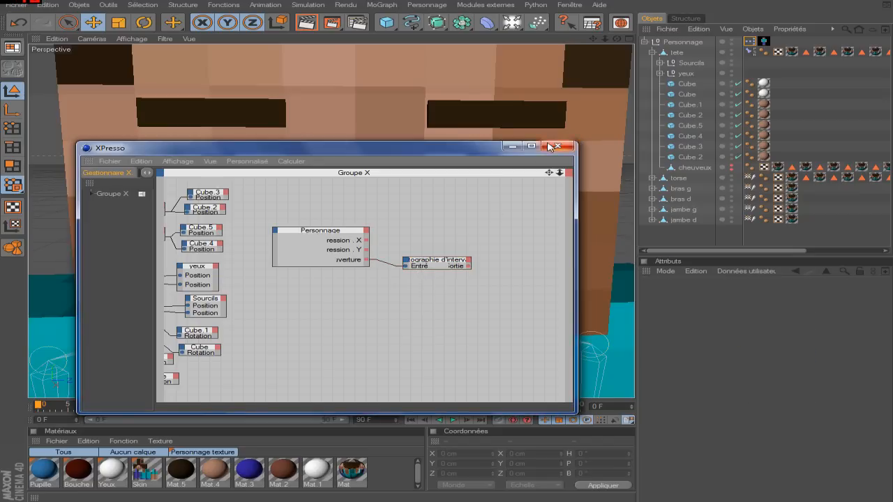
pyautogui.click(510, 148)
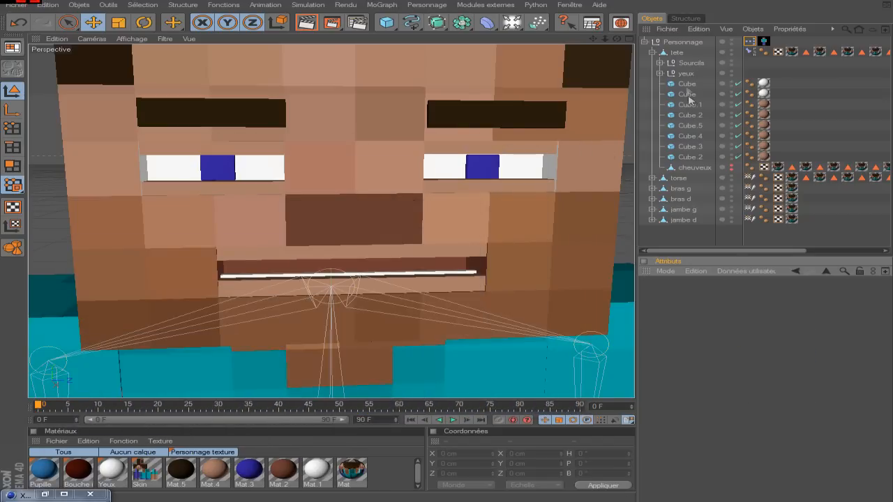
pyautogui.click(686, 105)
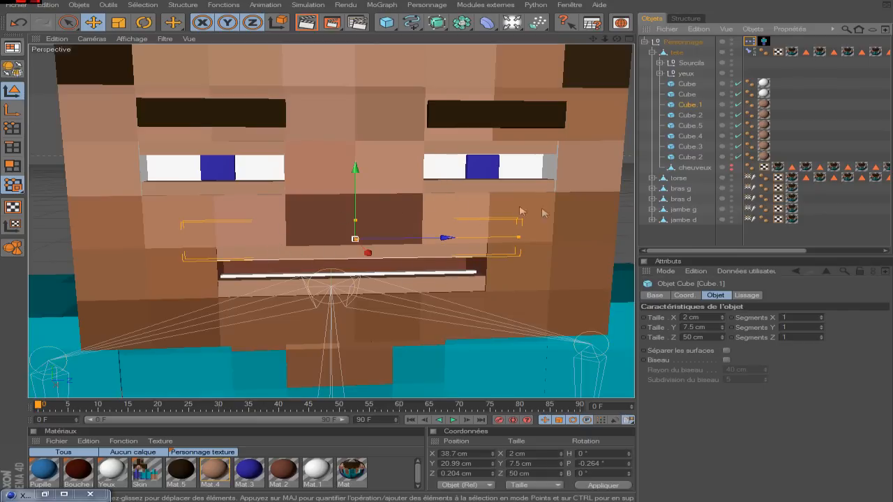
pyautogui.click(684, 96)
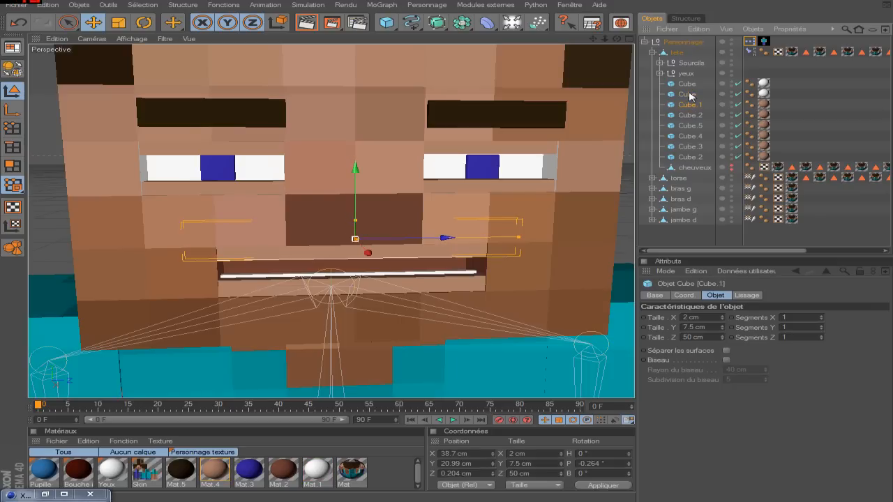
pyautogui.click(689, 105)
pyautogui.click(684, 96)
pyautogui.moveTo(592, 40); pyautogui.dragTo(628, 40)
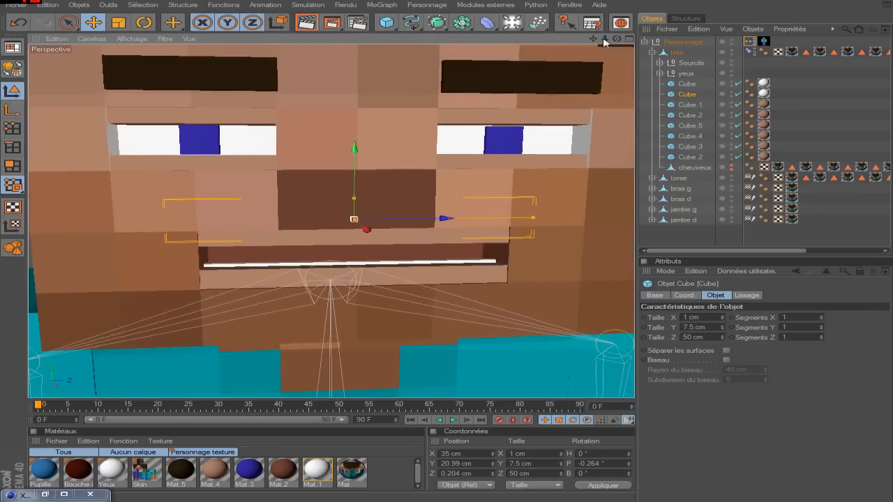
pyautogui.keyDown('ctrl'); pyautogui.click(687, 105); pyautogui.keyUp('ctrl')
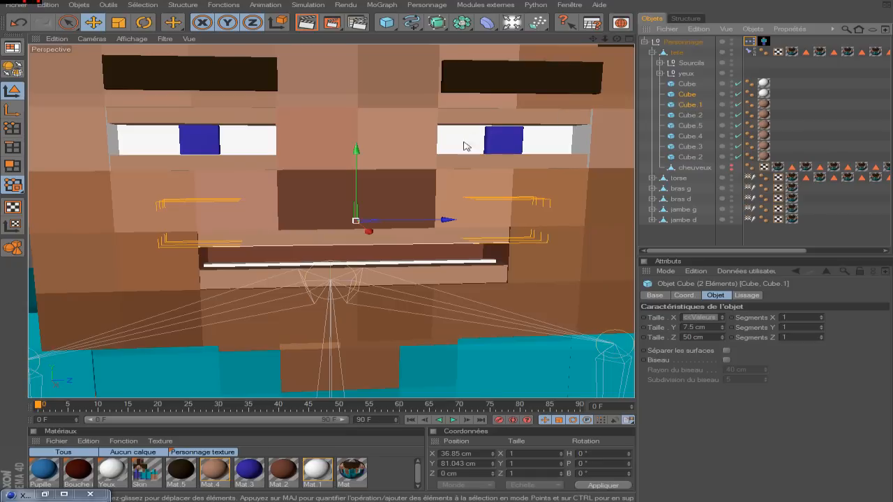
pyautogui.click(686, 97)
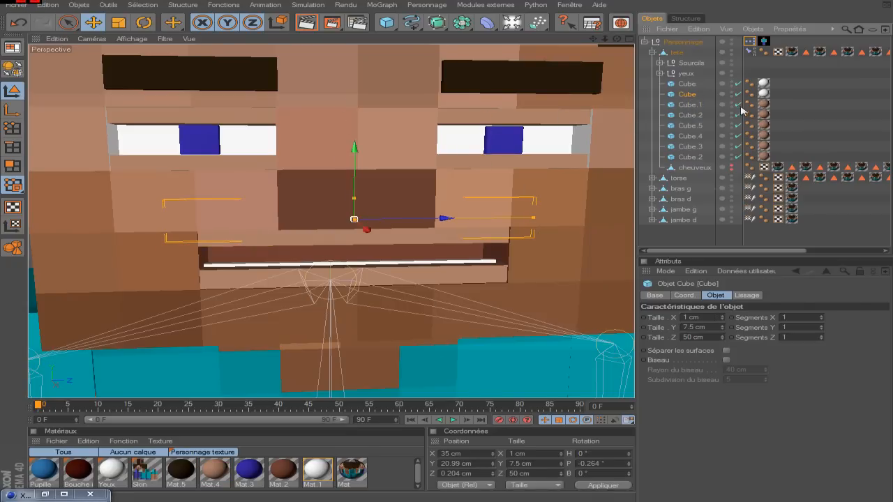
# Raise the upper lip Cube.1 to a Y position of about 24.1 cm and set the range mapper's Sortie (max.) to 24.
pyautogui.click(689, 106)
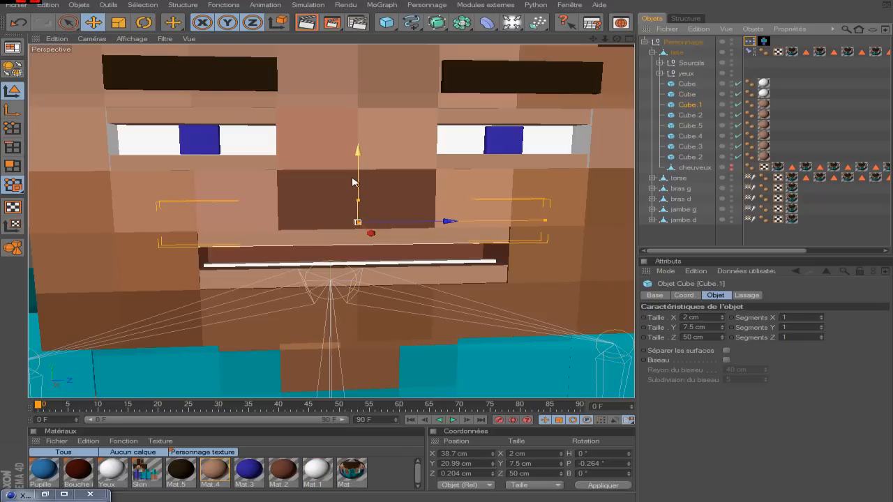
pyautogui.moveTo(357, 185); pyautogui.dragTo(357, 166)
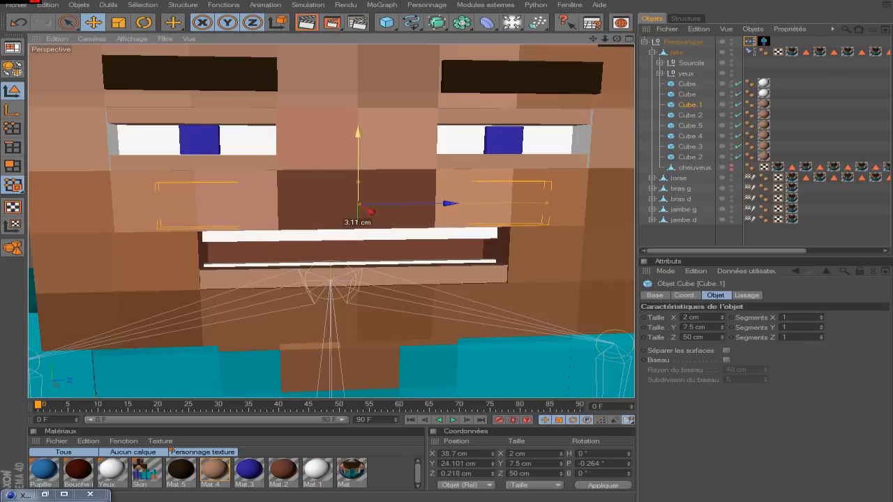
pyautogui.click(44, 494)
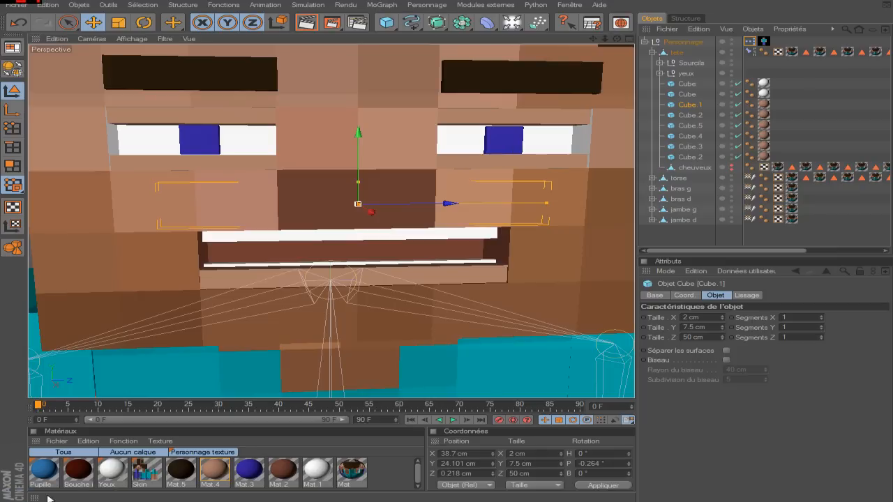
pyautogui.click(447, 264)
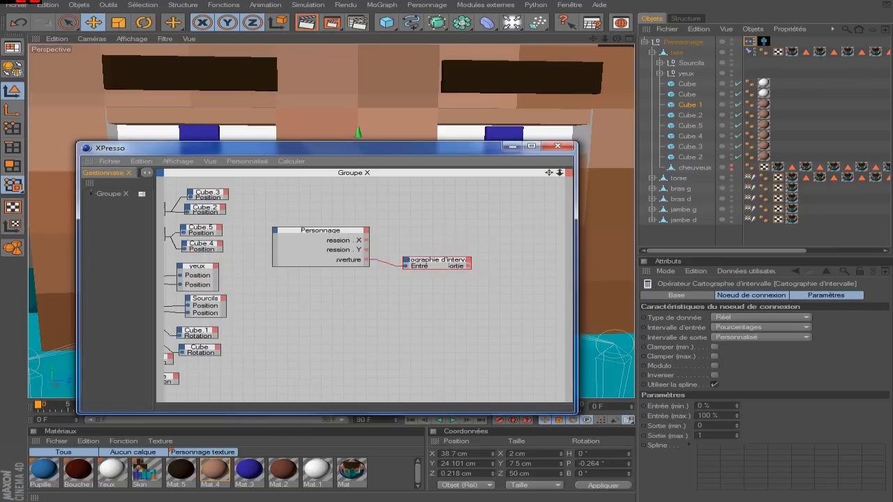
pyautogui.click(699, 436)
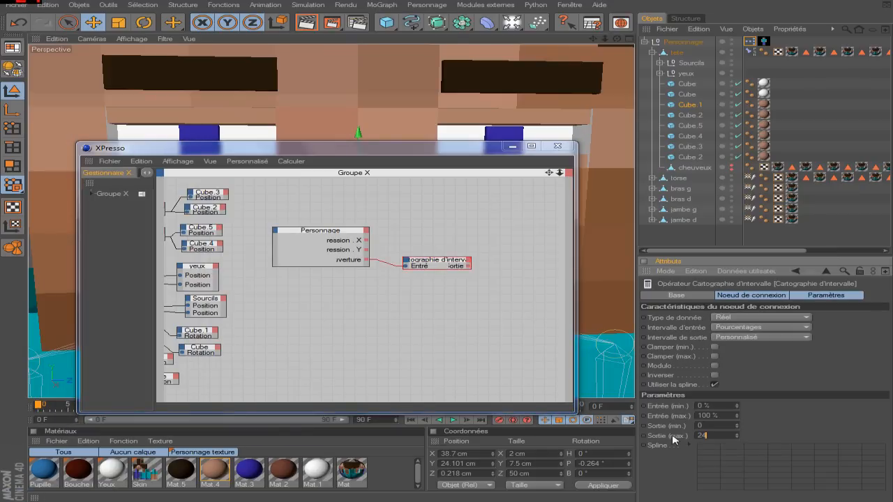
# Lower the upper lip Cube.1 to a Y position of about 19.3 cm and set the range mapper's Sortie (min.) to 19.
pyautogui.click(512, 147)
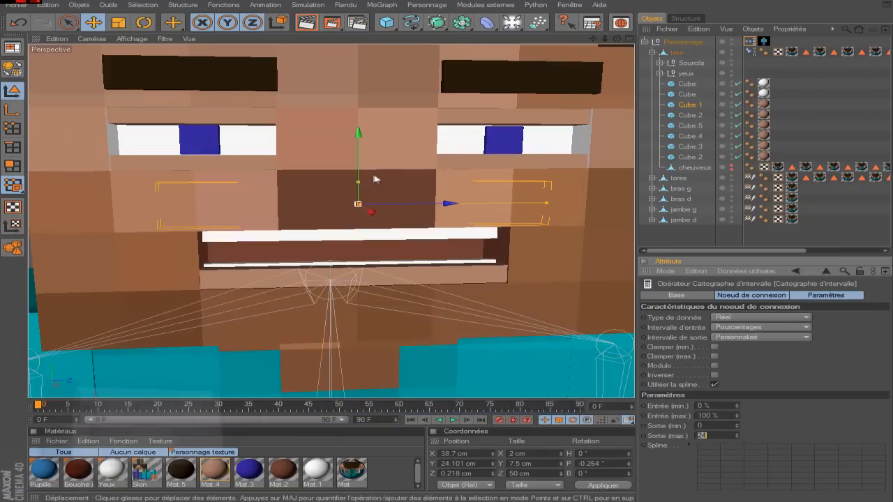
pyautogui.moveTo(355, 169); pyautogui.dragTo(354, 195)
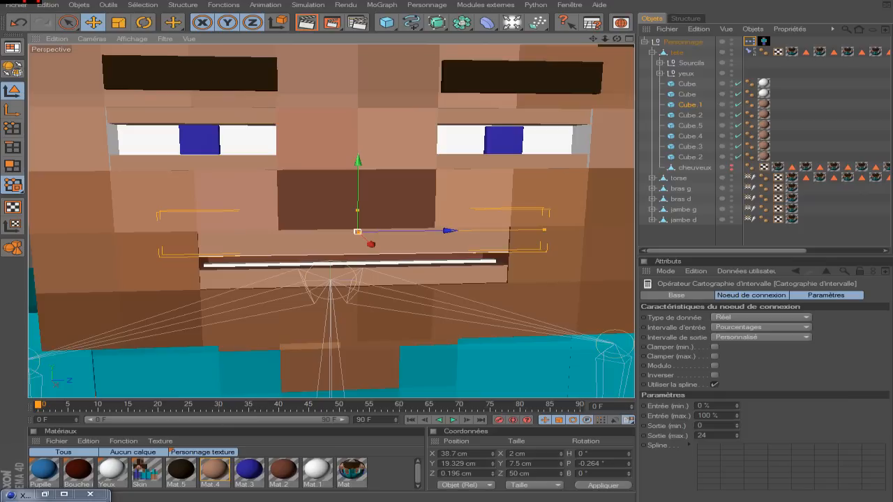
pyautogui.click(46, 494)
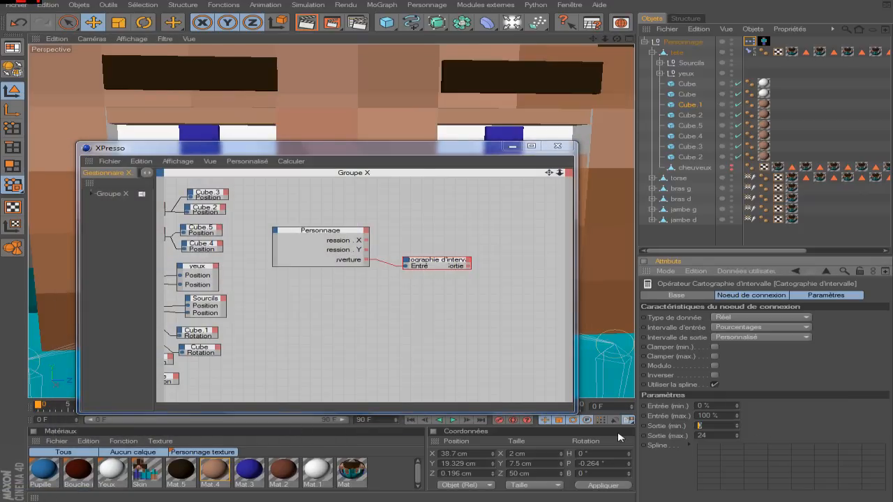
# Add the upper teeth Cube and upper lip Cube.1 to the XPresso graph and arrange their nodes one above the other beside the range mapper.
pyautogui.moveTo(447, 152); pyautogui.dragTo(508, 254)
pyautogui.click(684, 106)
pyautogui.click(684, 94)
pyautogui.keyDown('ctrl'); pyautogui.click(698, 106); pyautogui.keyUp('ctrl')
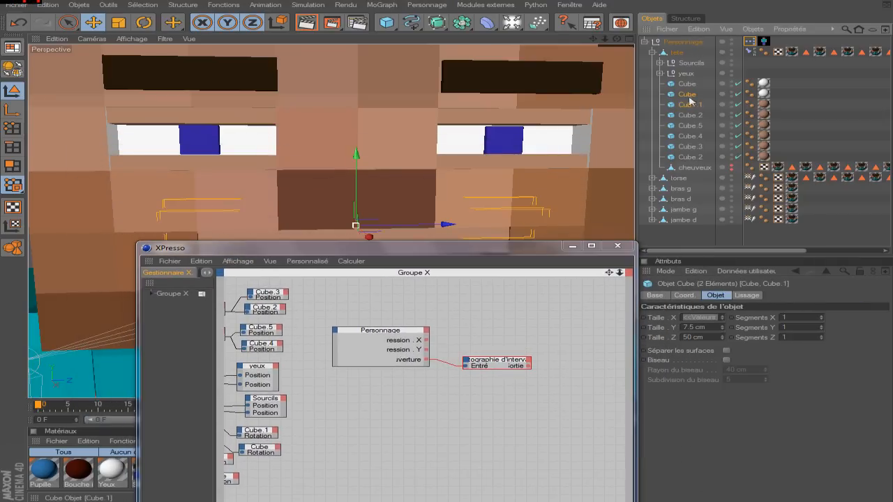
pyautogui.moveTo(689, 95); pyautogui.dragTo(594, 332)
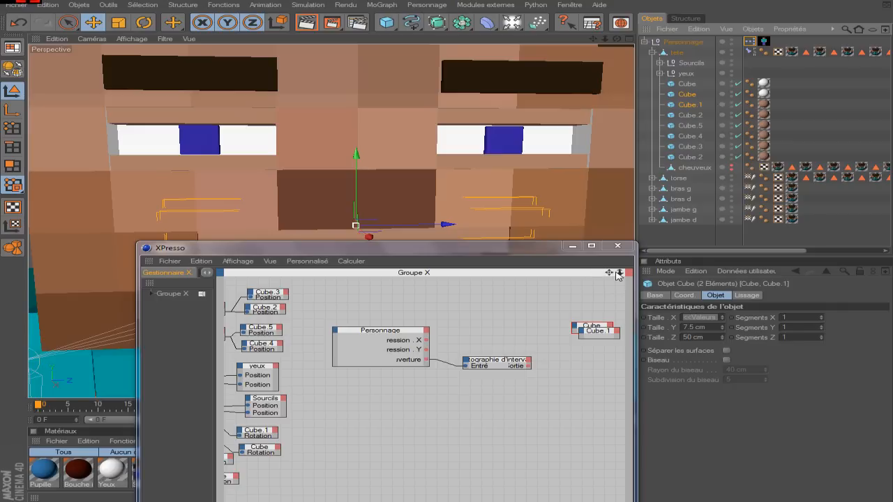
pyautogui.moveTo(610, 273); pyautogui.dragTo(574, 223)
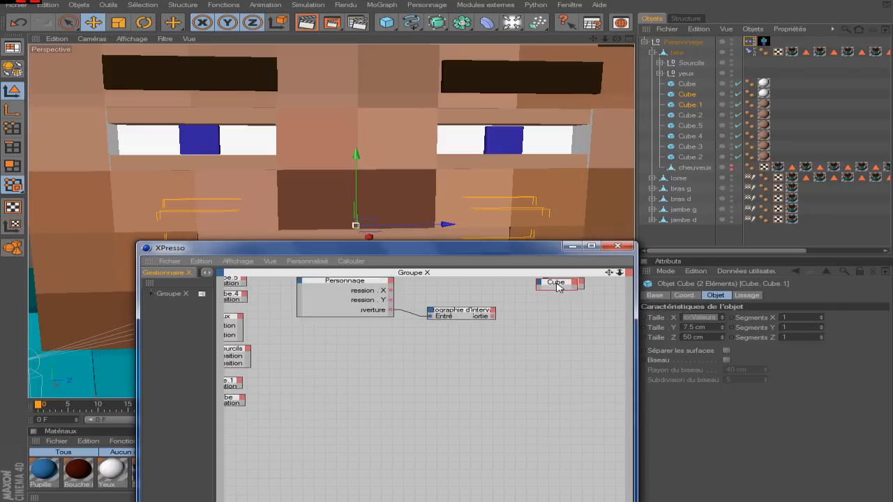
pyautogui.moveTo(557, 281); pyautogui.dragTo(560, 332)
pyautogui.moveTo(553, 285); pyautogui.dragTo(560, 307)
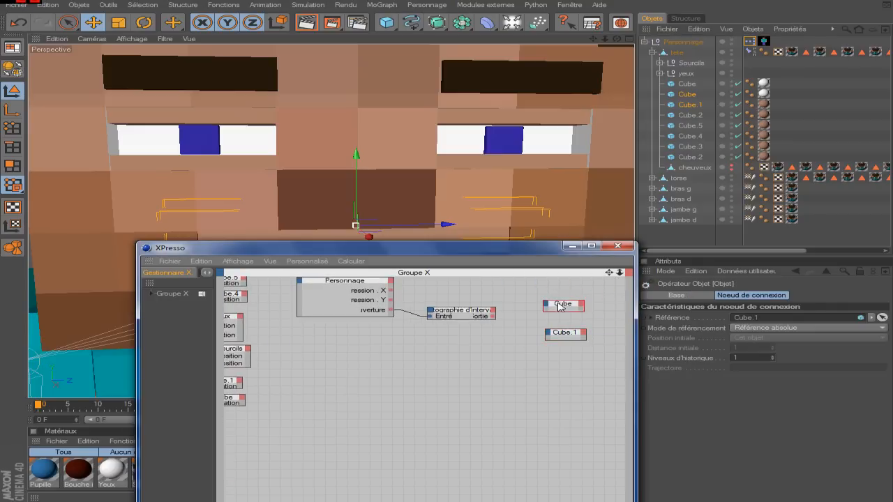
# Add a Position . Y input to the Cube and Cube.1 nodes and connect the range mapper's Sortie output to both.
pyautogui.click(544, 304)
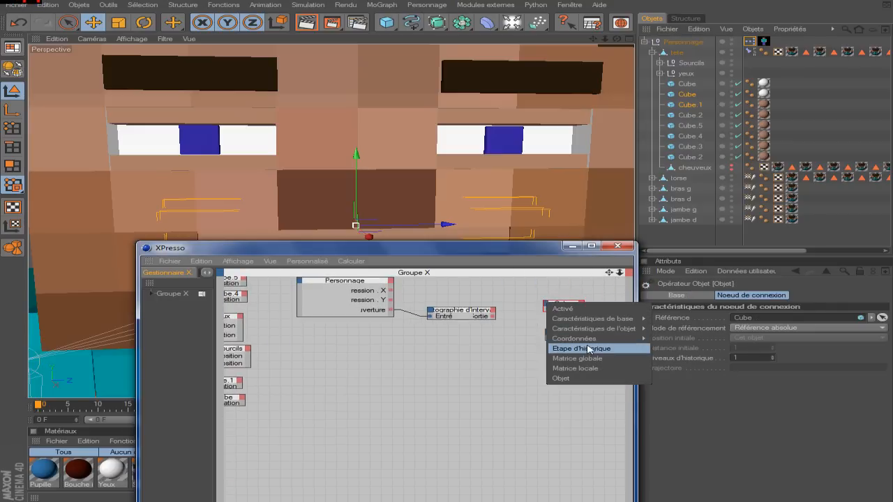
pyautogui.moveTo(592, 339)
pyautogui.moveTo(698, 359)
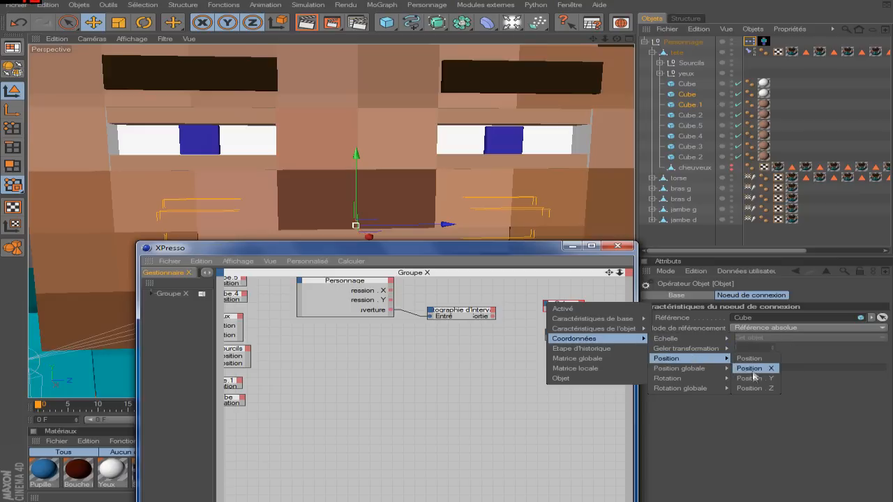
pyautogui.click(752, 358)
pyautogui.click(548, 334)
pyautogui.moveTo(593, 369)
pyautogui.moveTo(697, 399)
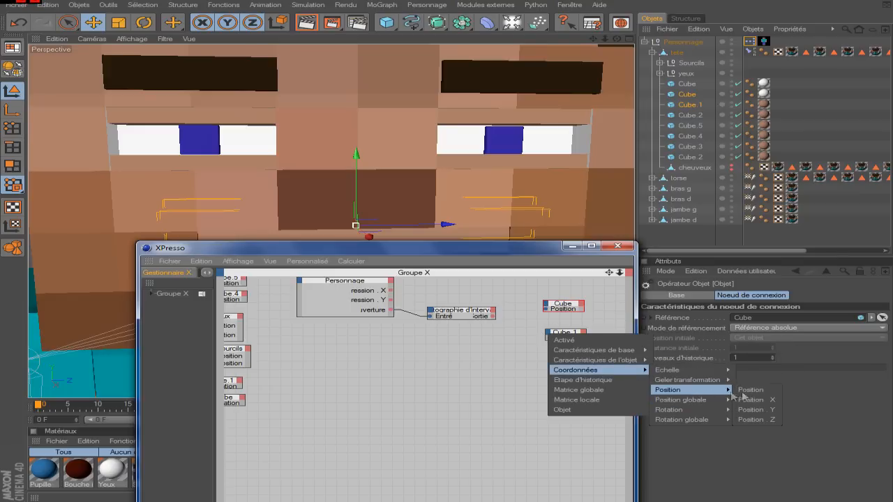
pyautogui.click(760, 400)
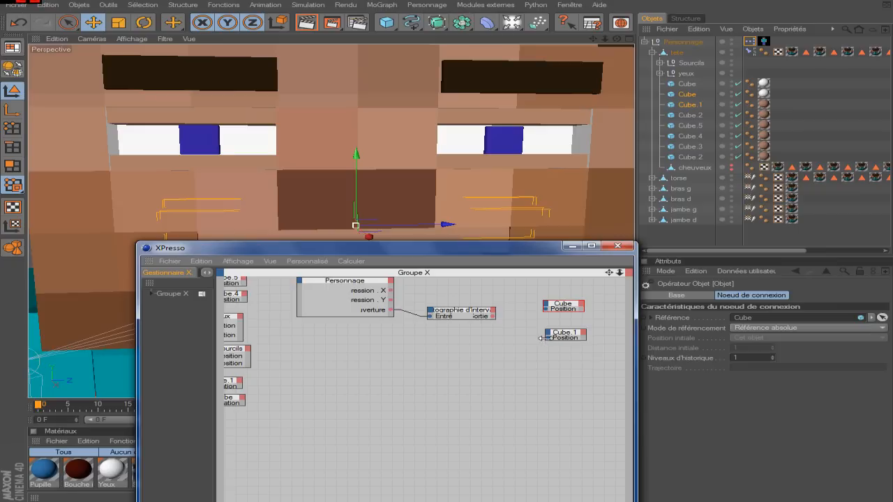
pyautogui.moveTo(547, 337); pyautogui.dragTo(545, 309)
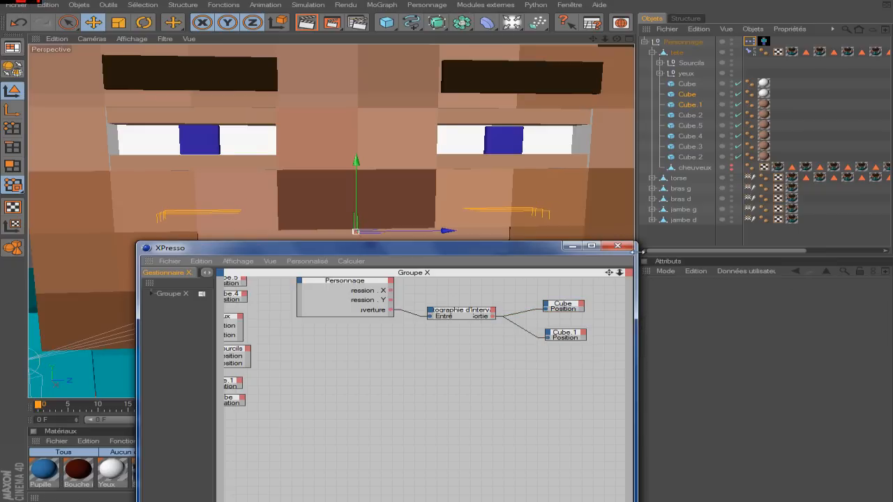
# Close the XPresso editor and set the Personnage object's mouth Ouverture to 50%.
pyautogui.click(620, 246)
pyautogui.click(682, 42)
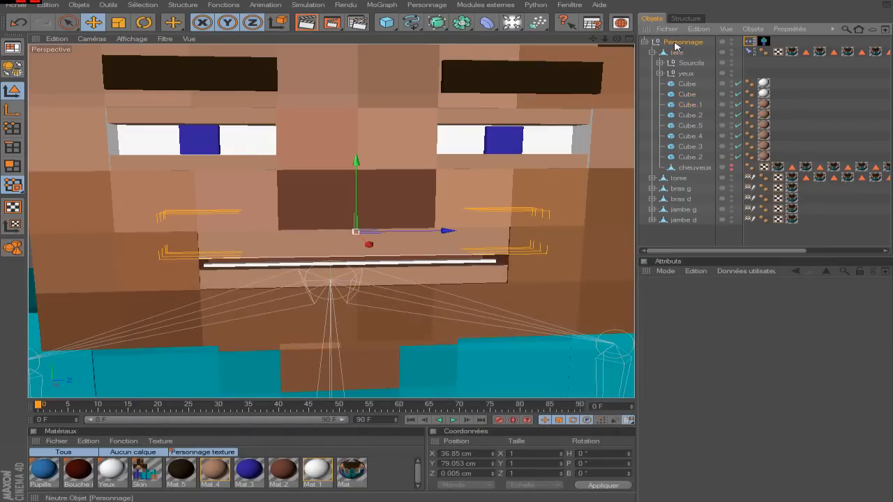
pyautogui.moveTo(740, 405)
pyautogui.mouseDown()
pyautogui.moveTo(770, 405)
pyautogui.moveTo(729, 408)
pyautogui.moveTo(773, 403)
pyautogui.moveTo(731, 411)
pyautogui.mouseUp()
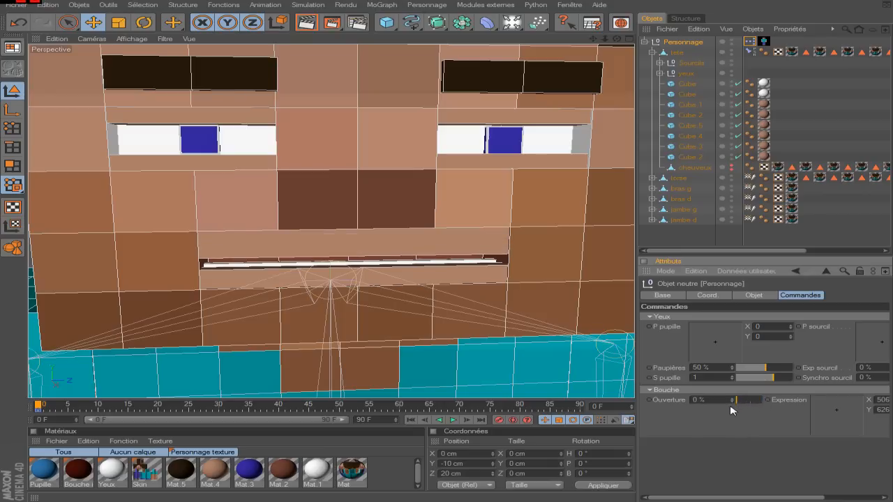
pyautogui.write('50')
pyautogui.press('Return')
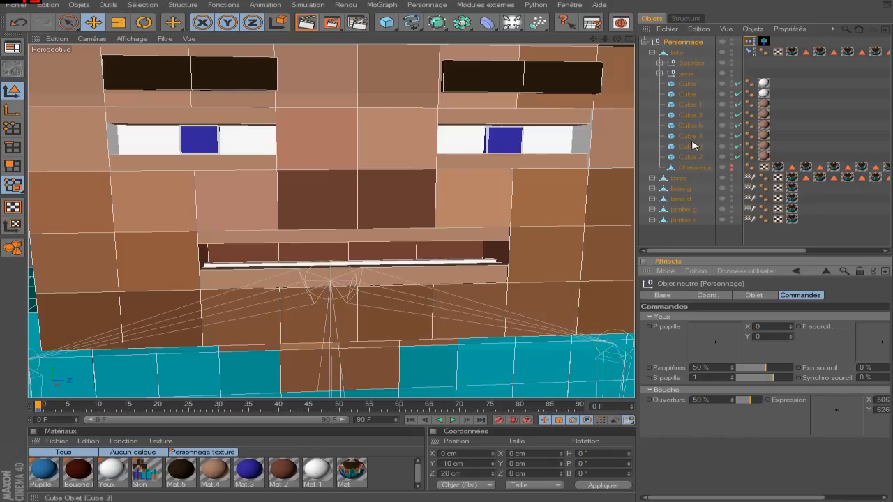
# Move the lower lip Cube.2 up and down, ending at a Y position of about 9 cm.
pyautogui.click(690, 115)
pyautogui.moveTo(367, 235)
pyautogui.mouseDown()
pyautogui.moveTo(368, 255)
pyautogui.moveTo(368, 227)
pyautogui.mouseUp()
pyautogui.moveTo(370, 298)
pyautogui.mouseDown()
pyautogui.moveTo(370, 328)
pyautogui.moveTo(370, 310)
pyautogui.mouseUp()
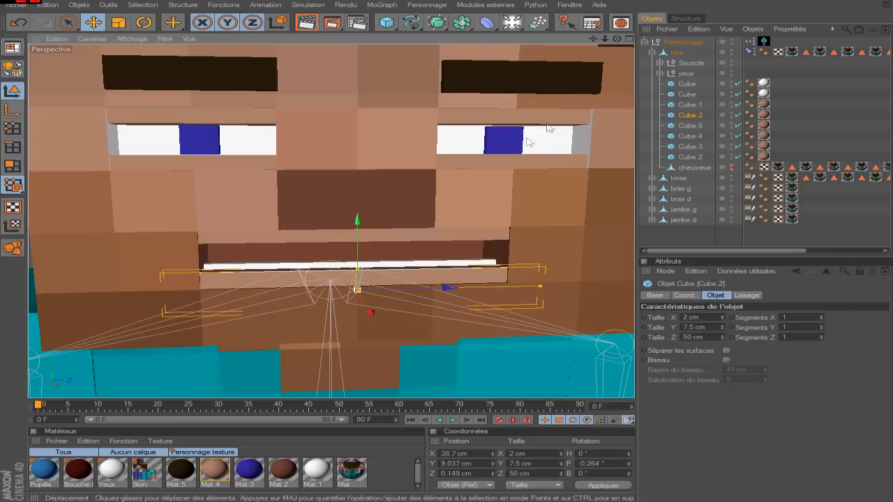
# Duplicate the Cartographie d'intervalle node, feed it from Ouverture, and set its Sortie range to 11 minimum and 6 maximum.
pyautogui.doubleClick(749, 41)
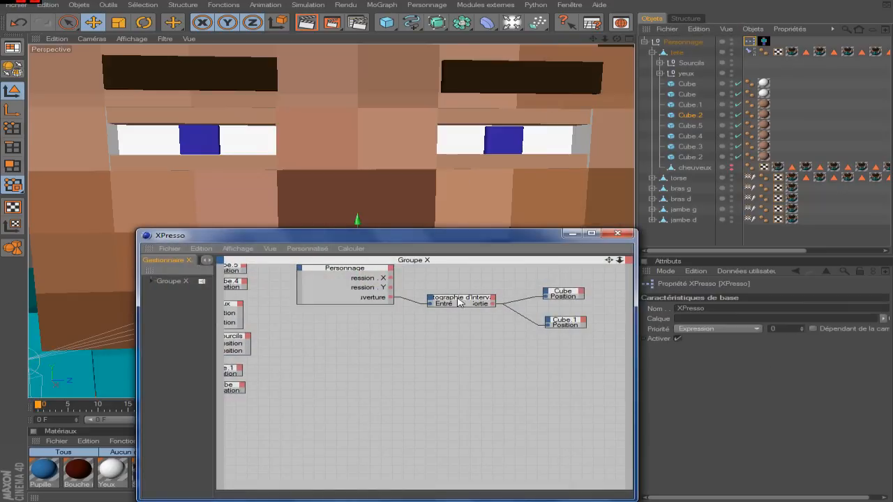
pyautogui.moveTo(460, 301); pyautogui.dragTo(462, 321)
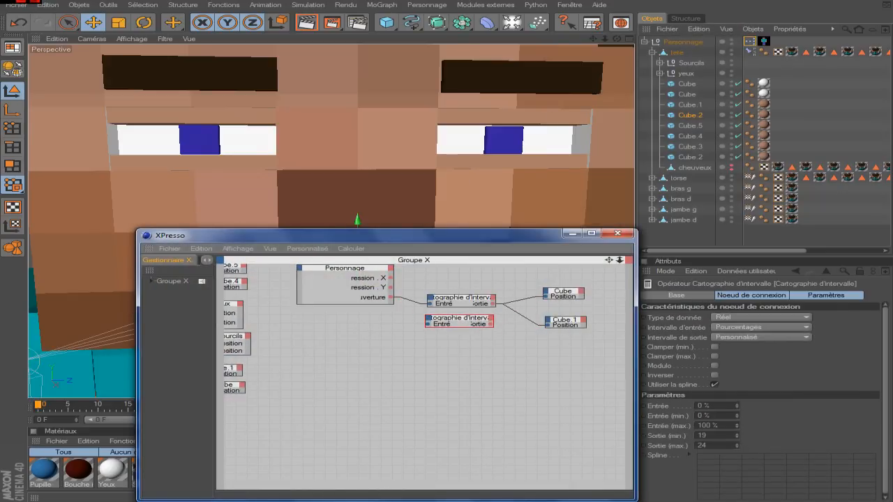
pyautogui.moveTo(392, 298); pyautogui.dragTo(427, 323)
pyautogui.moveTo(708, 426); pyautogui.dragTo(675, 416)
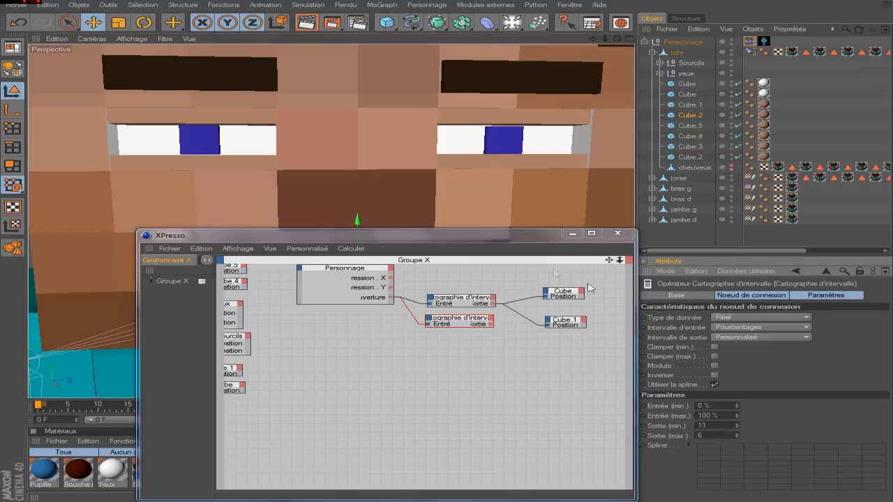
# Move the Cube.1 node closer under Cube and add nodes for the lower teeth Cube and lower lip Cube.2 beneath them.
pyautogui.moveTo(563, 321); pyautogui.dragTo(560, 306)
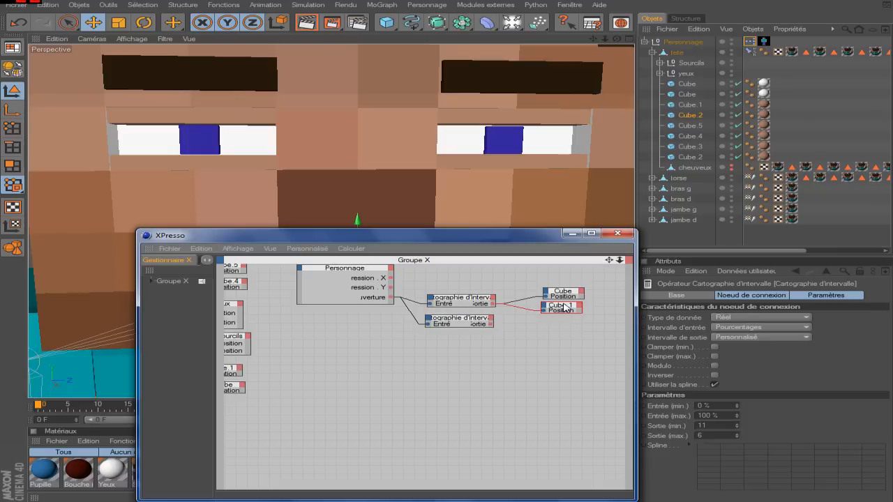
pyautogui.moveTo(518, 246); pyautogui.dragTo(525, 344)
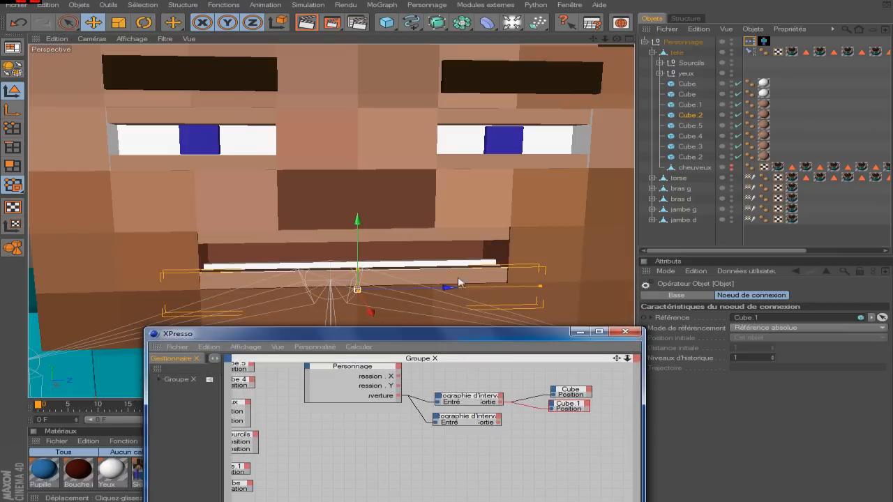
pyautogui.click(691, 115)
pyautogui.click(683, 86)
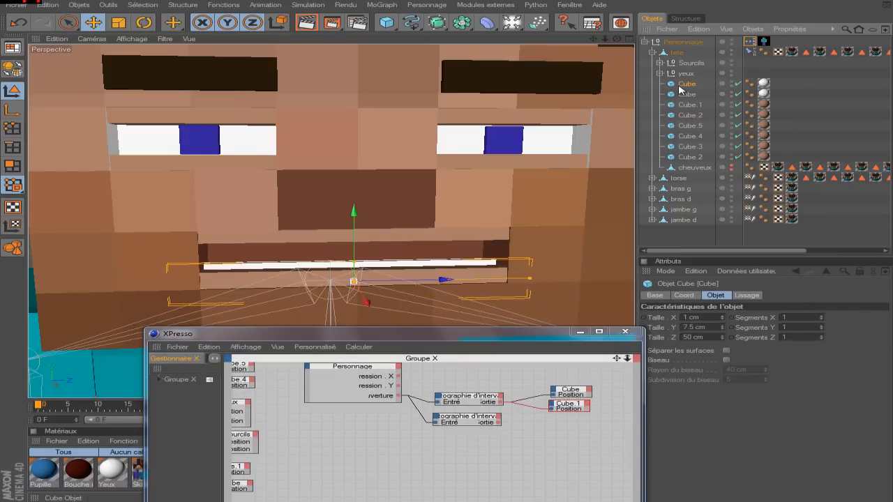
pyautogui.keyDown('ctrl'); pyautogui.click(686, 115); pyautogui.keyUp('ctrl')
pyautogui.moveTo(679, 89); pyautogui.dragTo(554, 441)
pyautogui.moveTo(542, 333); pyautogui.dragTo(551, 251)
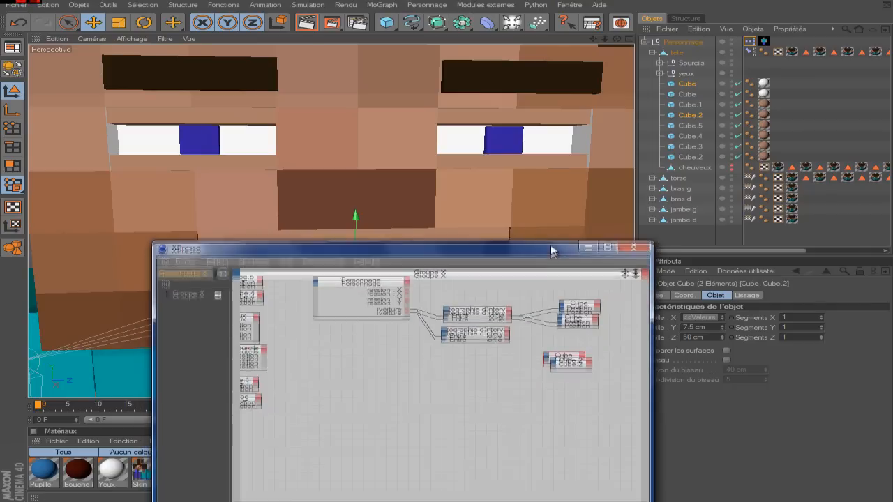
# Arrange the lower teeth Cube and lower lip Cube.2 nodes in a column and add a Position Y input port to each.
pyautogui.moveTo(569, 359)
pyautogui.mouseDown()
pyautogui.moveTo(557, 370)
pyautogui.moveTo(574, 337)
pyautogui.moveTo(580, 356)
pyautogui.mouseUp()
pyautogui.click(560, 337)
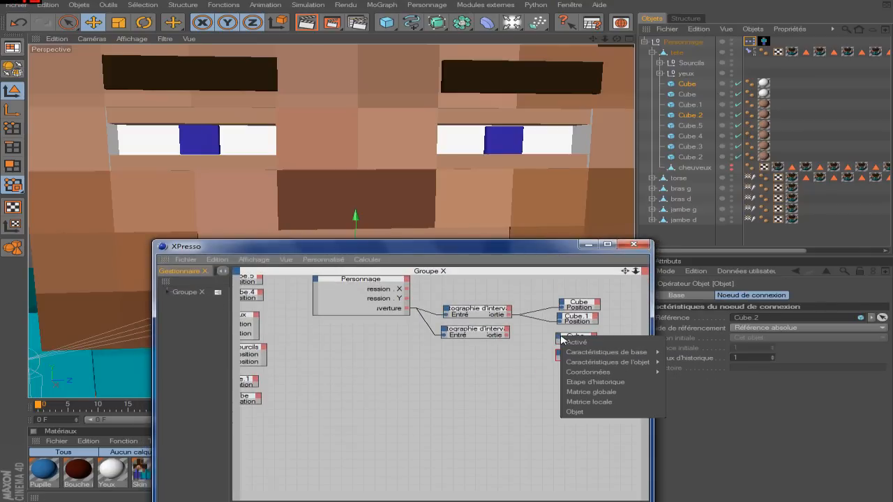
pyautogui.moveTo(654, 375)
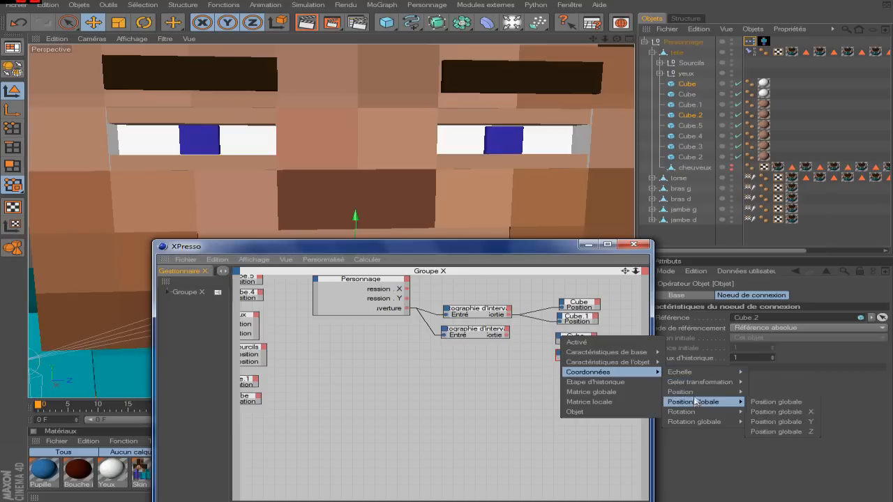
pyautogui.moveTo(680, 392)
pyautogui.click(766, 411)
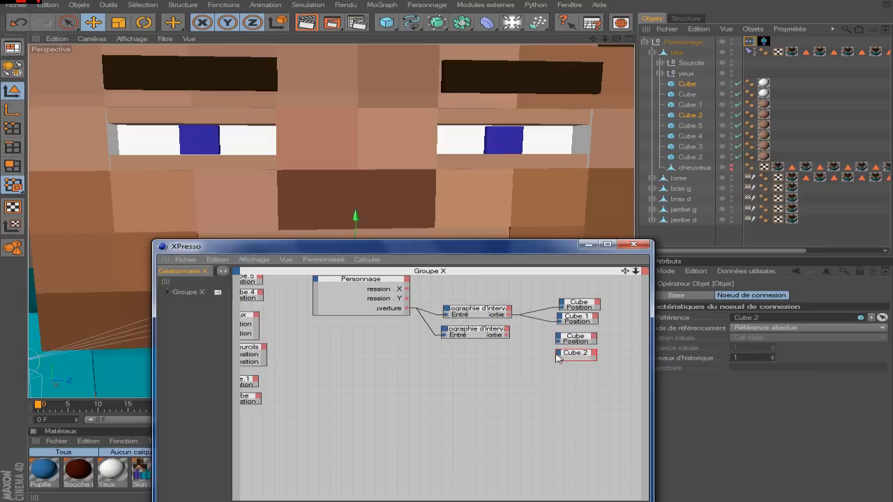
pyautogui.click(557, 353)
pyautogui.moveTo(614, 389)
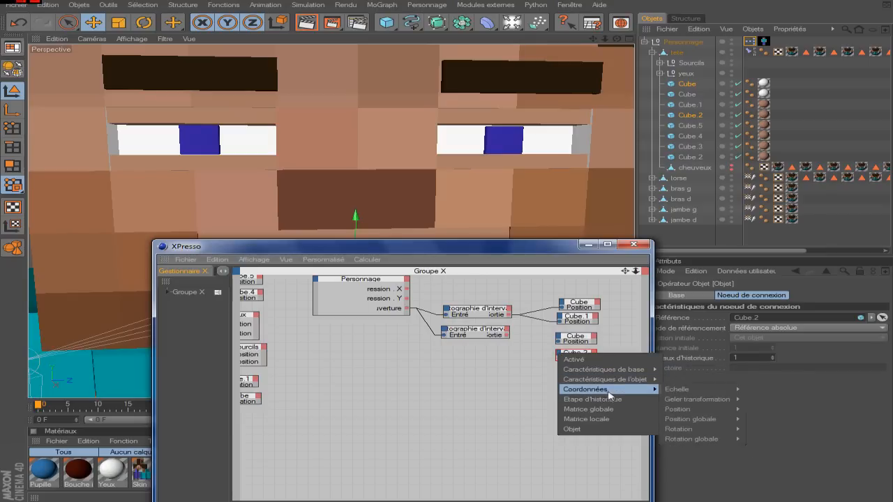
pyautogui.moveTo(718, 410)
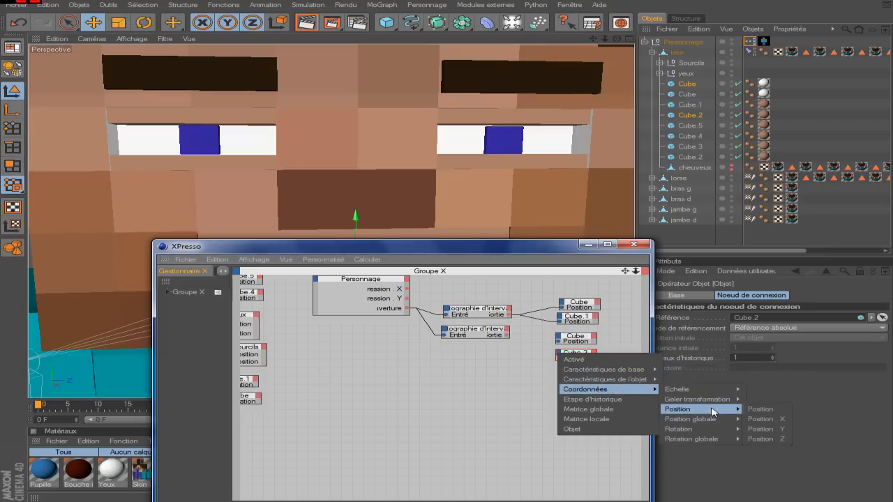
pyautogui.click(765, 410)
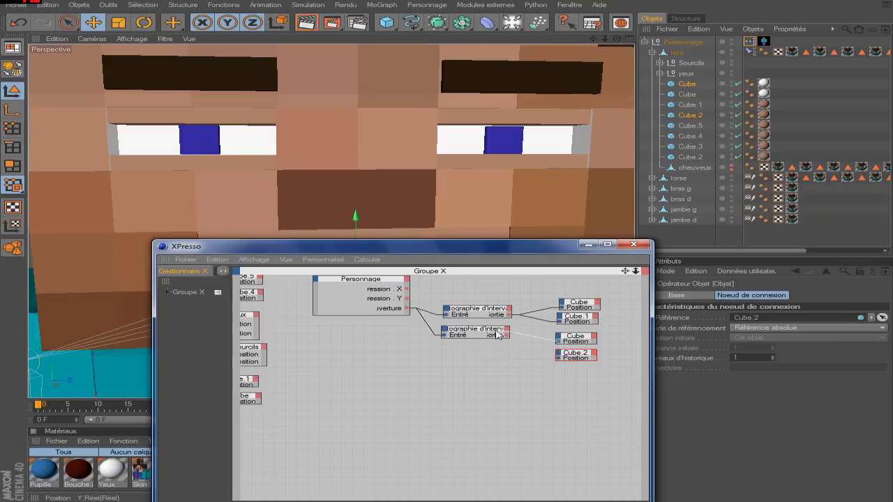
# Connect the second Cartographie d'intervalle node's output to the Position ports of Cube and Cube.2, then close the XPresso editor.
pyautogui.moveTo(558, 341)
pyautogui.mouseDown()
pyautogui.moveTo(508, 335)
pyautogui.moveTo(559, 358)
pyautogui.mouseUp()
pyautogui.click(528, 363)
pyautogui.click(633, 244)
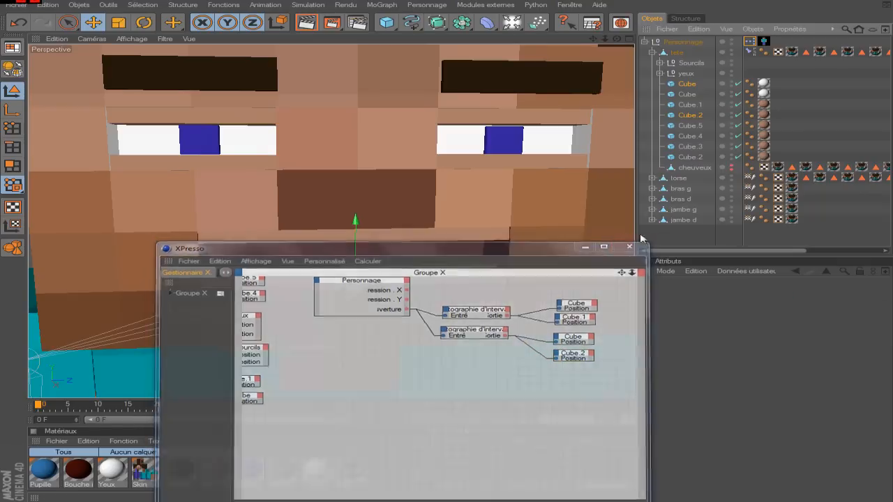
# Lower the Personnage object's mouth Ouverture to 4% to check how the lips and teeth close.
pyautogui.click(683, 42)
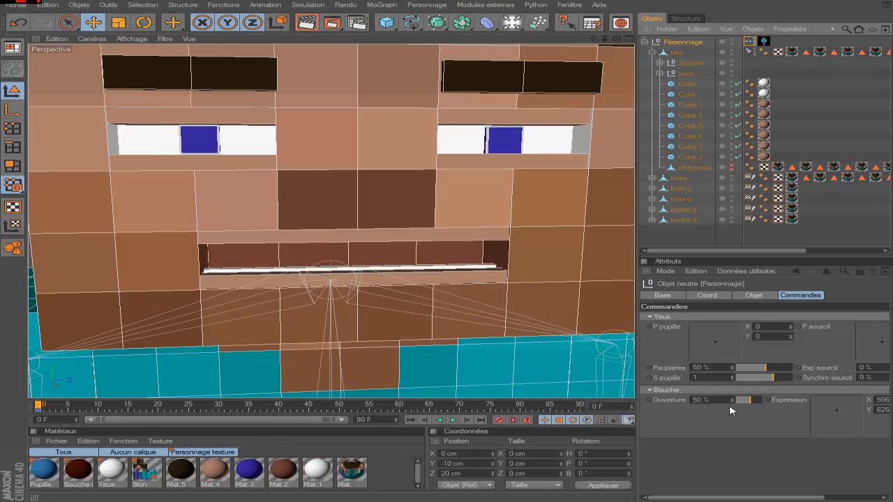
pyautogui.moveTo(745, 405)
pyautogui.mouseDown()
pyautogui.moveTo(761, 400)
pyautogui.moveTo(730, 403)
pyautogui.moveTo(767, 406)
pyautogui.moveTo(738, 409)
pyautogui.mouseUp()
pyautogui.moveTo(616, 40)
pyautogui.mouseDown()
pyautogui.moveTo(604, 22)
pyautogui.moveTo(617, 41)
pyautogui.mouseUp()
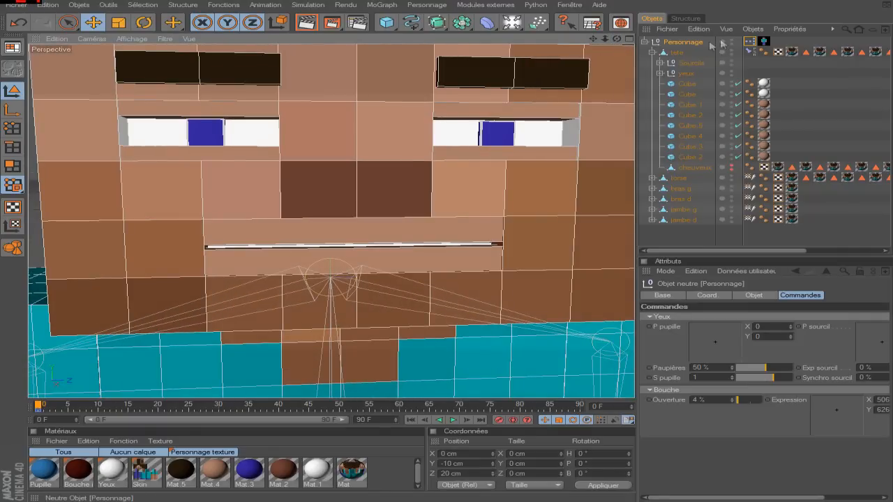
# Set the lower mouth range mapper's Sortie to 12 minimum and 7 maximum, and raise Ouverture to 100% to test it.
pyautogui.doubleClick(749, 42)
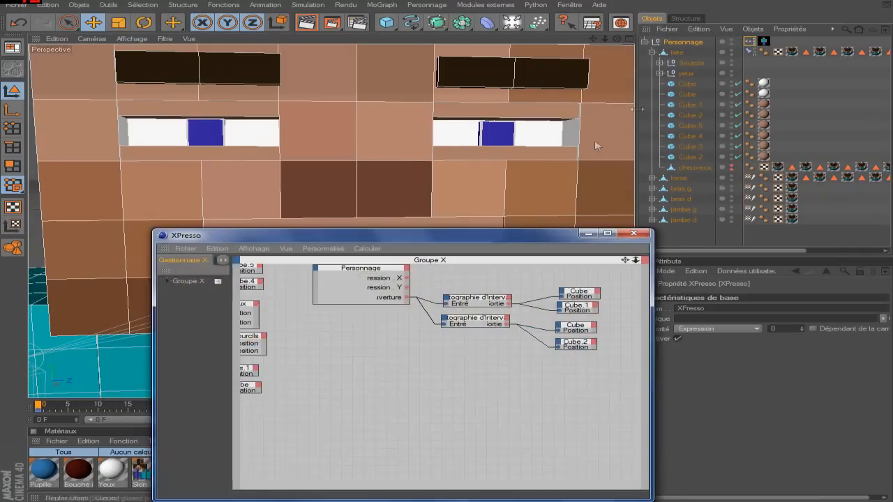
pyautogui.click(475, 325)
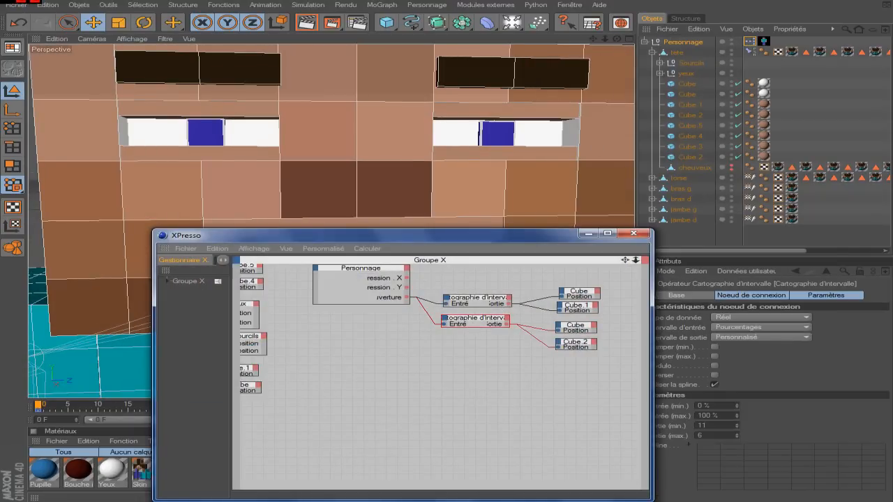
pyautogui.doubleClick(700, 436)
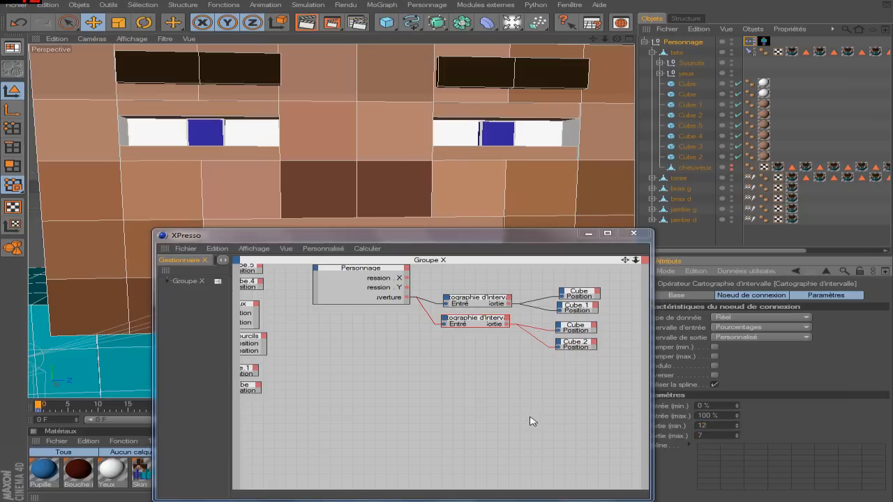
pyautogui.click(633, 233)
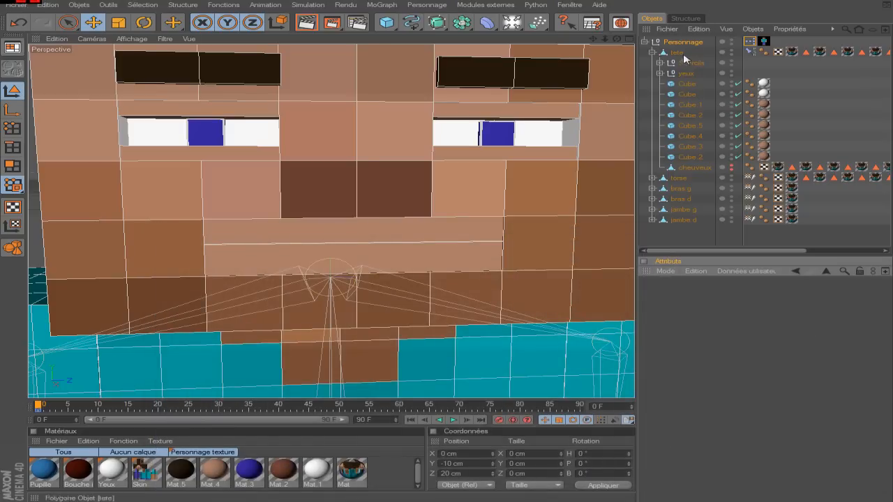
pyautogui.click(682, 43)
pyautogui.moveTo(745, 400); pyautogui.dragTo(788, 403)
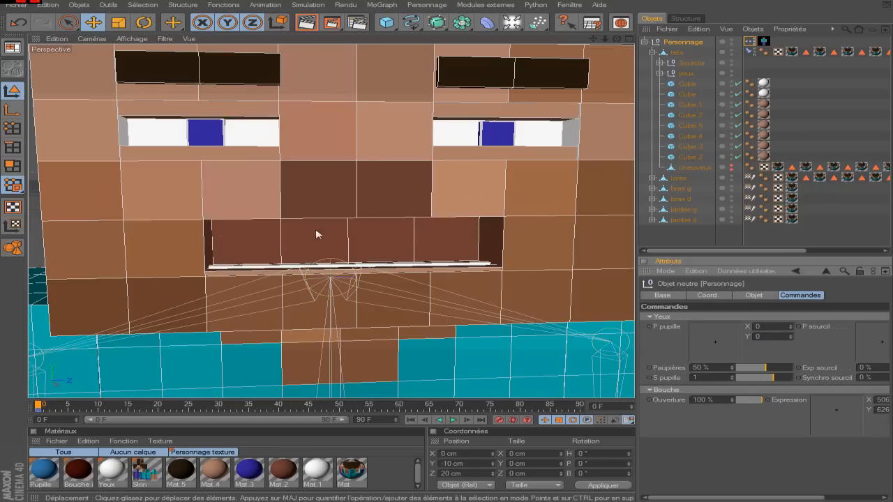
# Reopen the XPresso editor and set the lower mouth range mapper's Sortie to 11.5 minimum and 6.5 maximum.
pyautogui.doubleClick(749, 42)
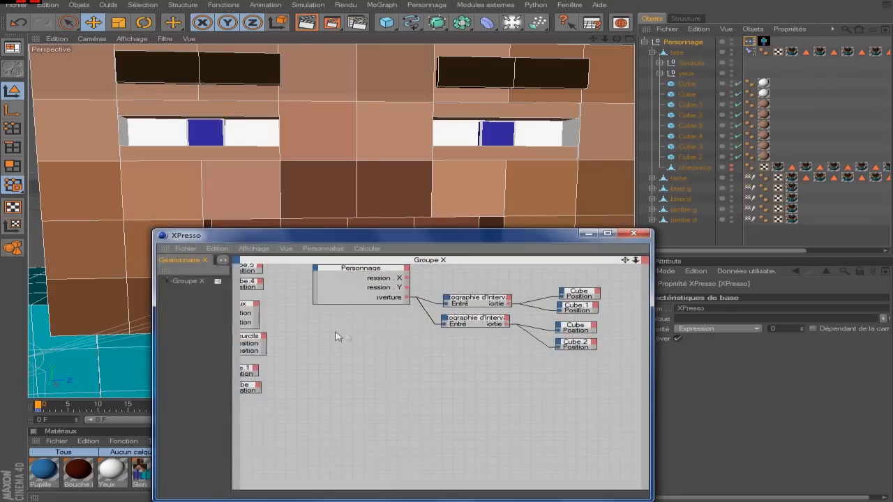
pyautogui.click(463, 323)
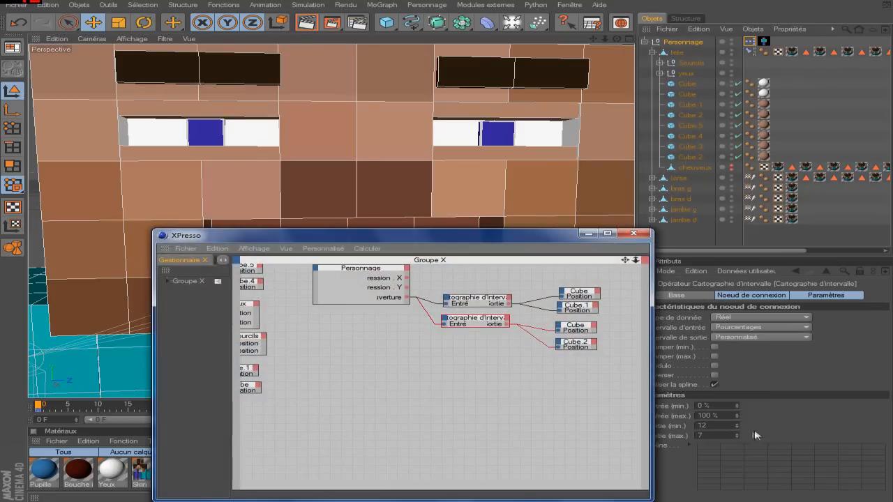
pyautogui.click(707, 426)
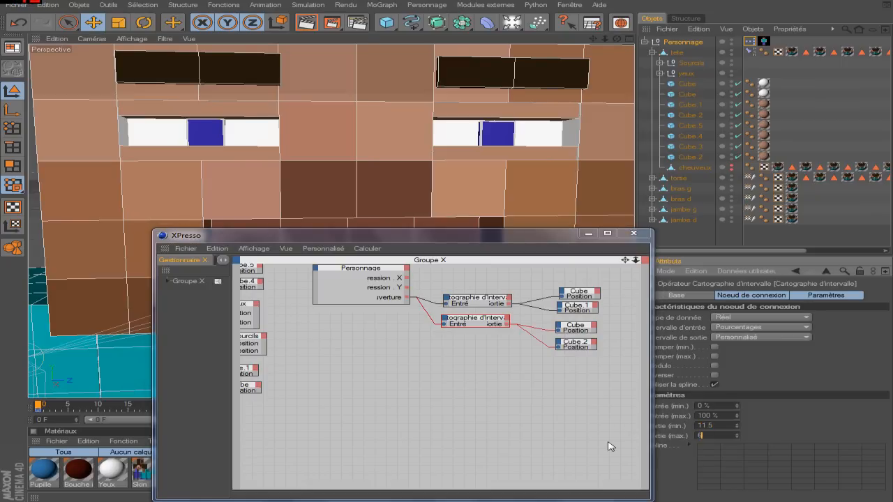
# Set the upper mouth range mapper's Sortie to 18.5 minimum and 23.5 maximum, and close the XPresso editor.
pyautogui.click(490, 298)
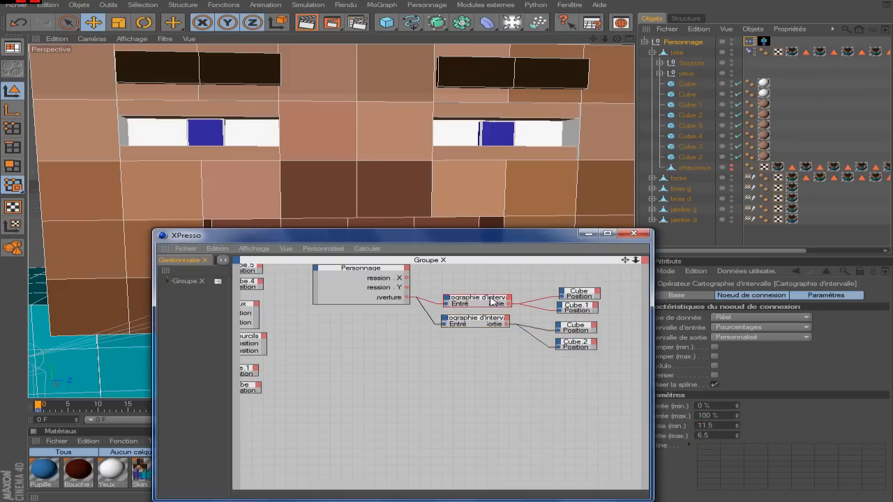
pyautogui.click(703, 425)
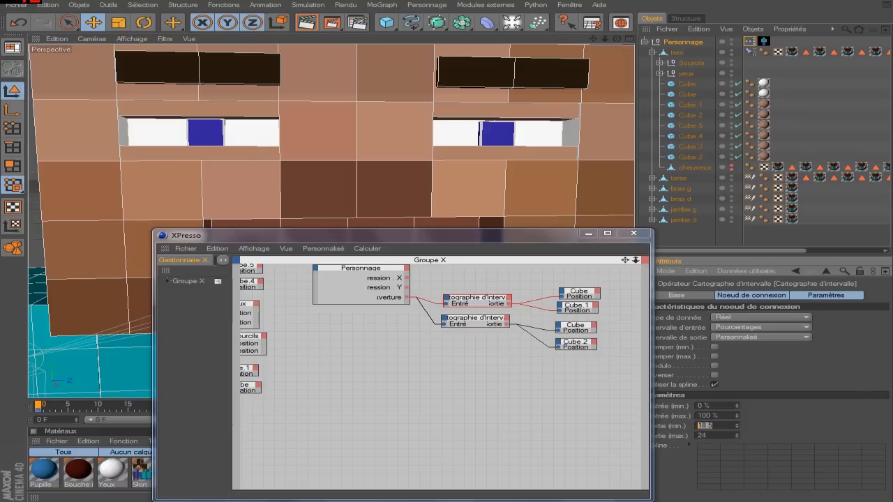
pyautogui.press('Return')
pyautogui.click(635, 234)
pyautogui.click(647, 237)
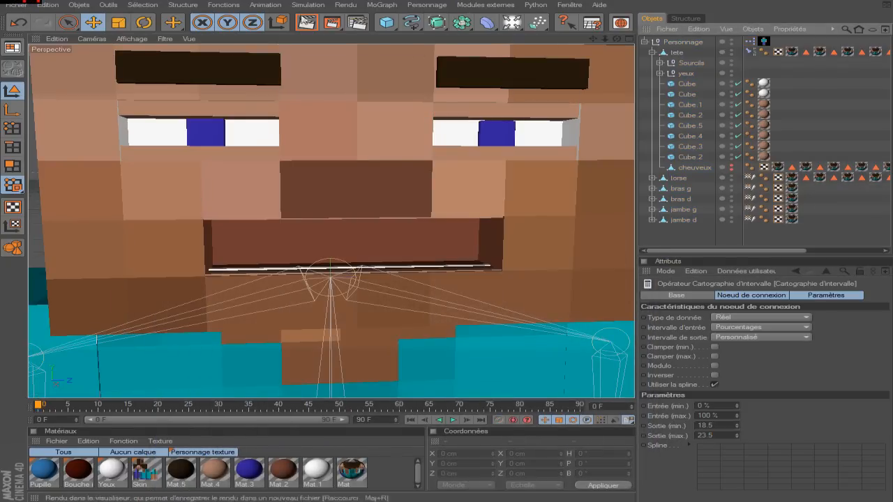
# Render the perspective view and check the mouth on the Personnage object with Ouverture at 100%.
pyautogui.hotkey('ctrl', 'r')
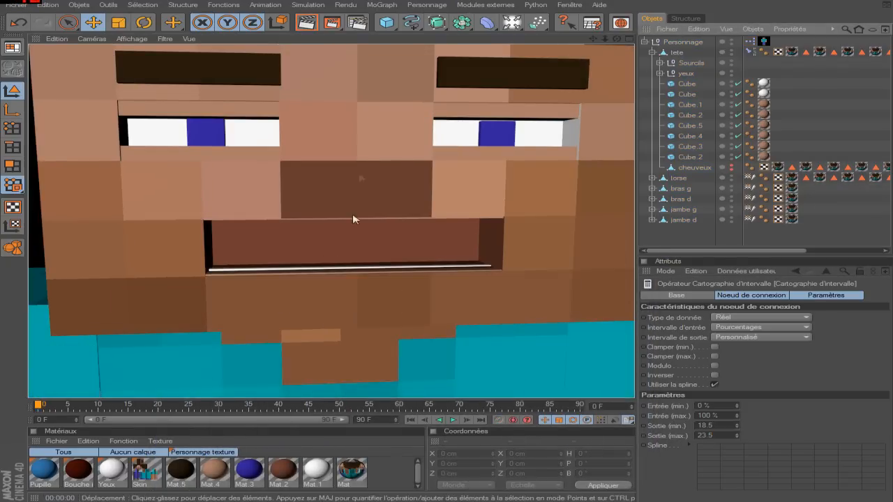
pyautogui.click(682, 43)
pyautogui.click(678, 53)
pyautogui.click(690, 43)
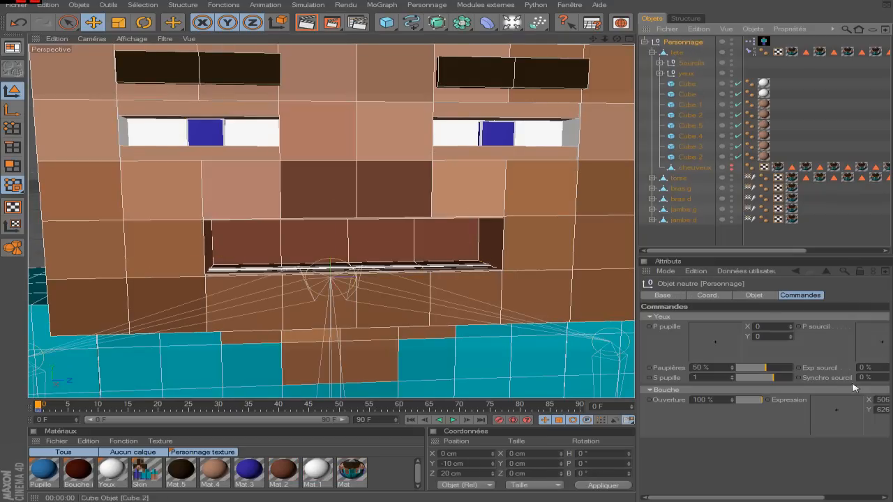
pyautogui.moveTo(757, 400)
pyautogui.mouseDown()
pyautogui.moveTo(708, 403)
pyautogui.moveTo(770, 405)
pyautogui.mouseUp()
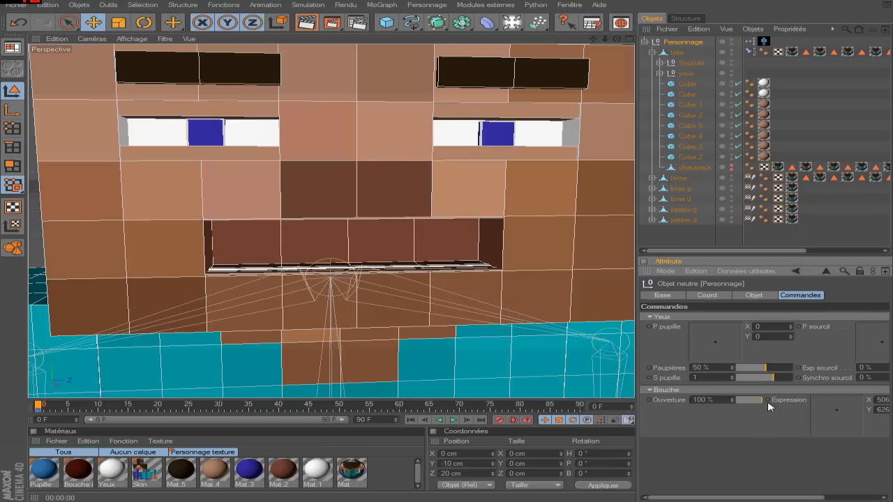
pyautogui.moveTo(765, 405); pyautogui.dragTo(772, 405)
# Reduce the upper mouth range mapper's Sortie maximum slightly and set the lower mapper's Sortie maximum to 6.
pyautogui.doubleClick(763, 42)
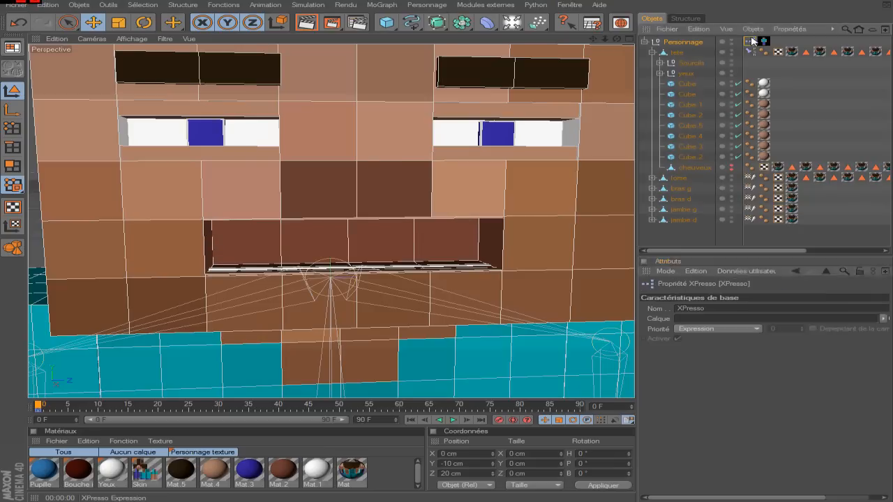
pyautogui.click(459, 301)
pyautogui.moveTo(720, 435); pyautogui.dragTo(660, 428)
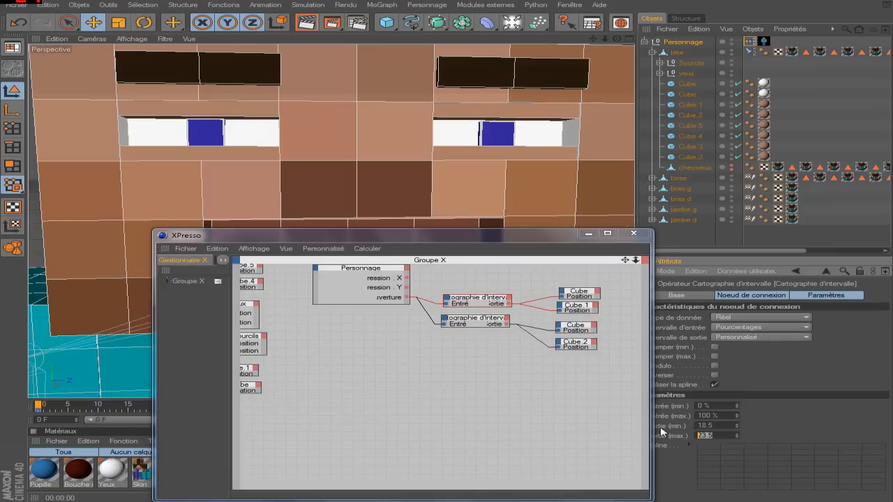
pyautogui.click(473, 317)
pyautogui.click(634, 233)
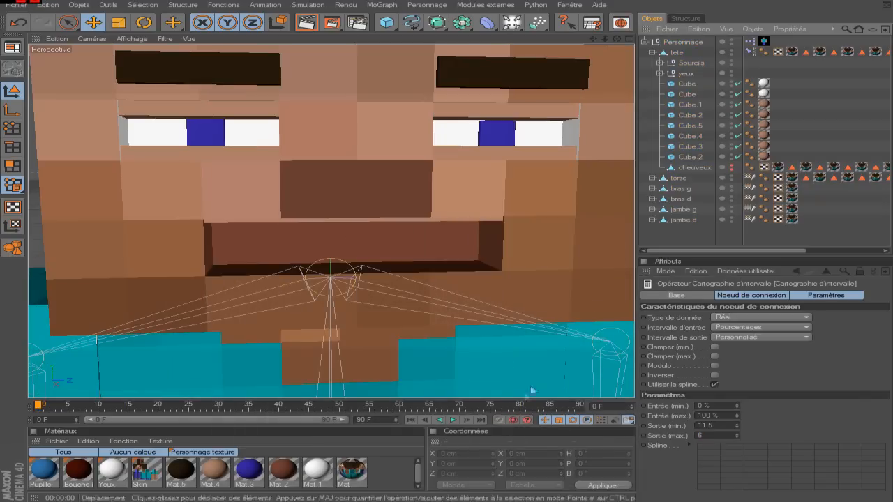
# Set the lower mouth range mapper's Sortie maximum to 7 and close the XPresso editor.
pyautogui.doubleClick(751, 44)
pyautogui.moveTo(711, 438); pyautogui.dragTo(658, 422)
pyautogui.write('7')
pyautogui.press('Return')
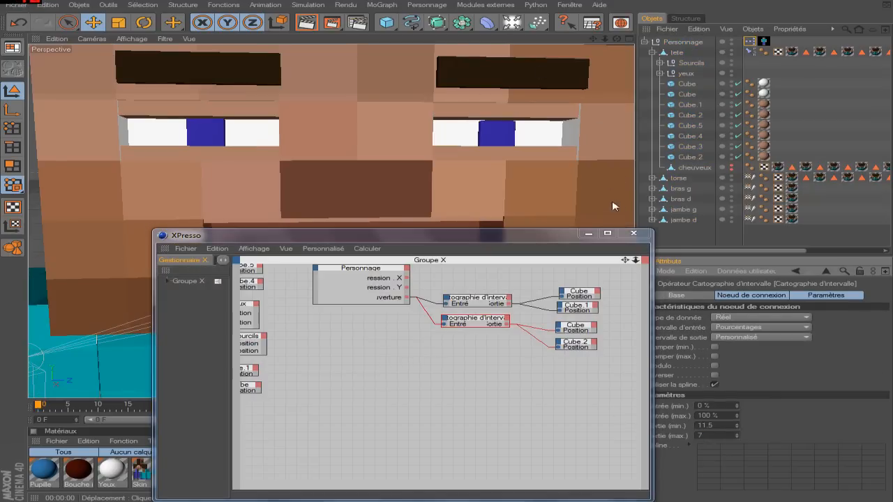
pyautogui.click(640, 233)
# Set the Personnage object's mouth Ouverture to 53% and deselect it to inspect the half-open mouth.
pyautogui.click(682, 42)
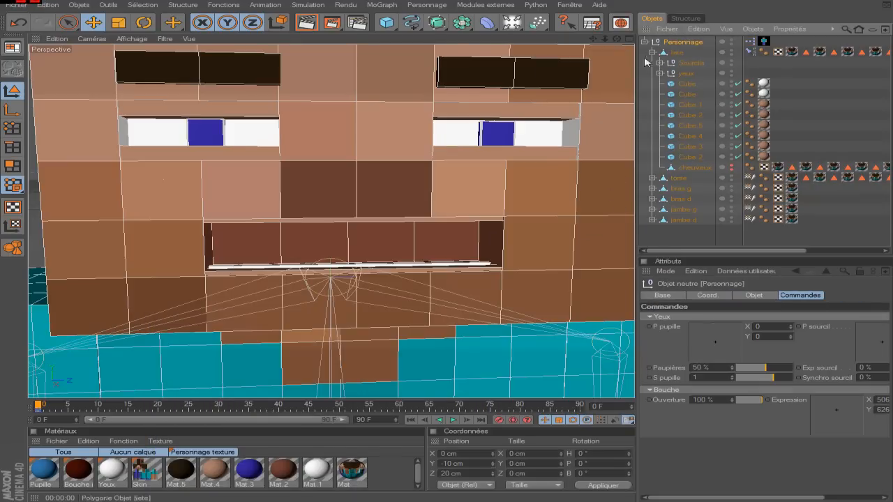
pyautogui.moveTo(759, 403)
pyautogui.mouseDown()
pyautogui.moveTo(739, 403)
pyautogui.moveTo(781, 404)
pyautogui.moveTo(742, 406)
pyautogui.moveTo(779, 412)
pyautogui.moveTo(731, 410)
pyautogui.moveTo(805, 412)
pyautogui.moveTo(743, 409)
pyautogui.moveTo(752, 408)
pyautogui.mouseUp()
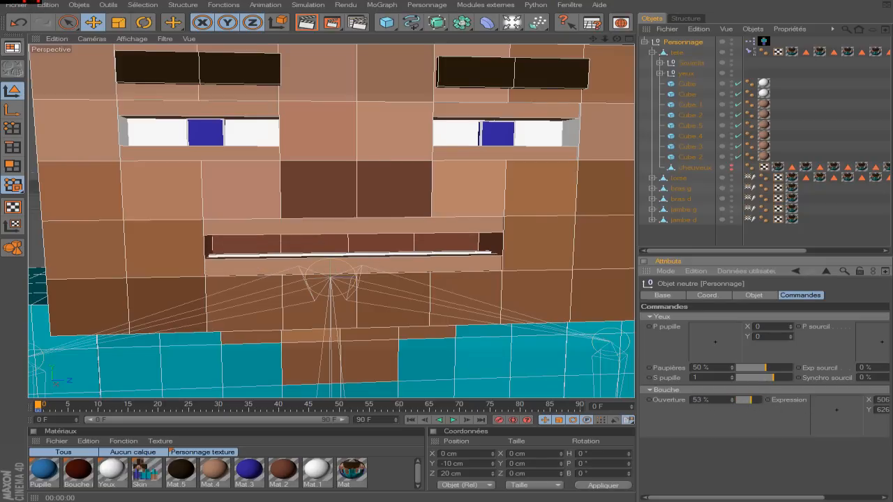
pyautogui.click(651, 233)
pyautogui.scroll(5, 379, 295)
pyautogui.scroll(-5, 378, 295)
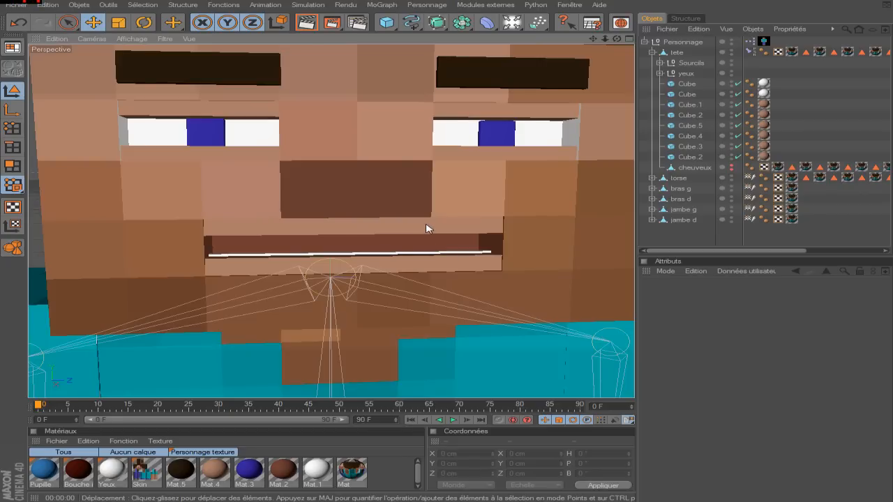
# Select the two teeth cubes and the two lip cubes under tete and set their Segments X and Segments Y to 2.
pyautogui.click(428, 228)
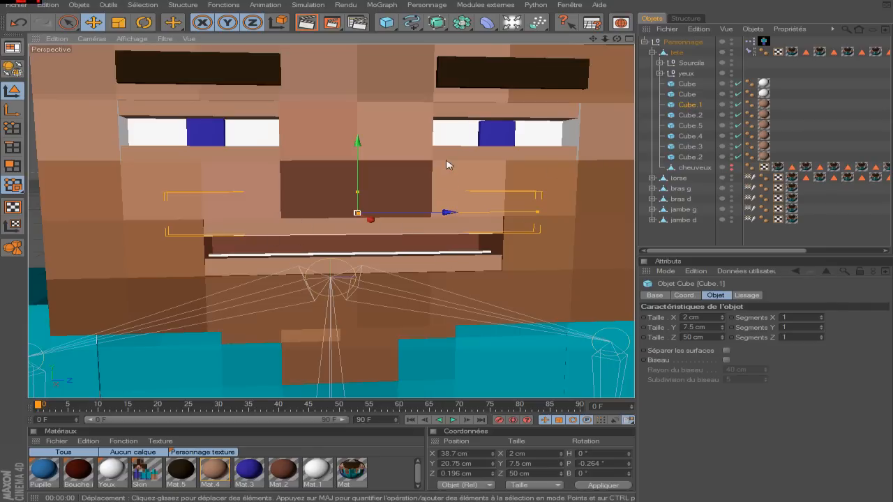
pyautogui.moveTo(616, 39)
pyautogui.mouseDown()
pyautogui.moveTo(615, 8)
pyautogui.moveTo(590, 23)
pyautogui.moveTo(613, 37)
pyautogui.moveTo(625, 25)
pyautogui.moveTo(616, 25)
pyautogui.mouseUp()
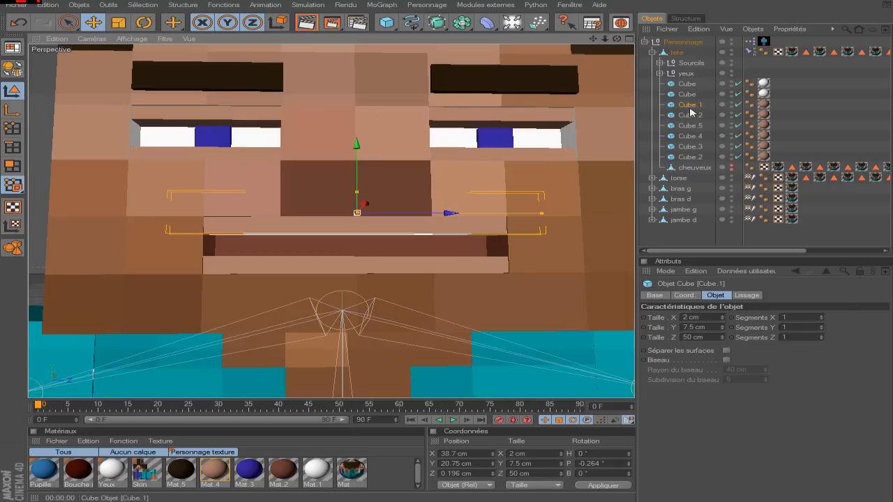
pyautogui.click(680, 105)
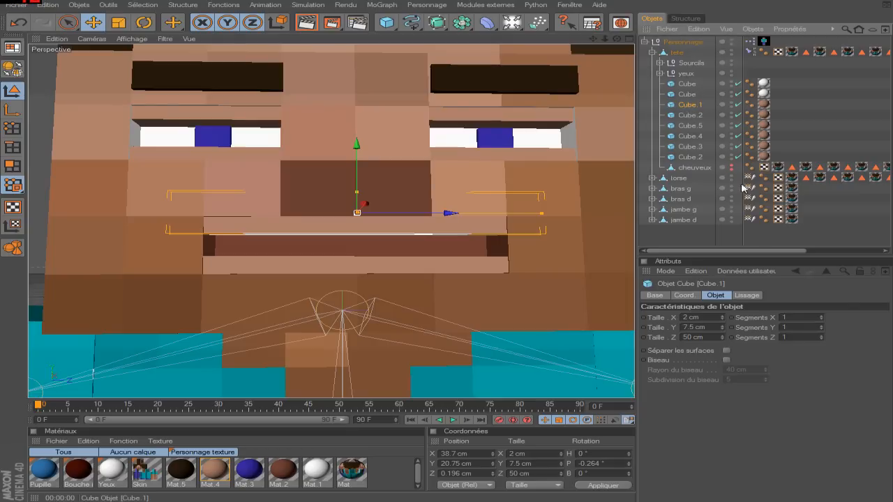
pyautogui.keyDown('shift'); pyautogui.click(699, 116); pyautogui.keyUp('shift')
pyautogui.click(681, 85)
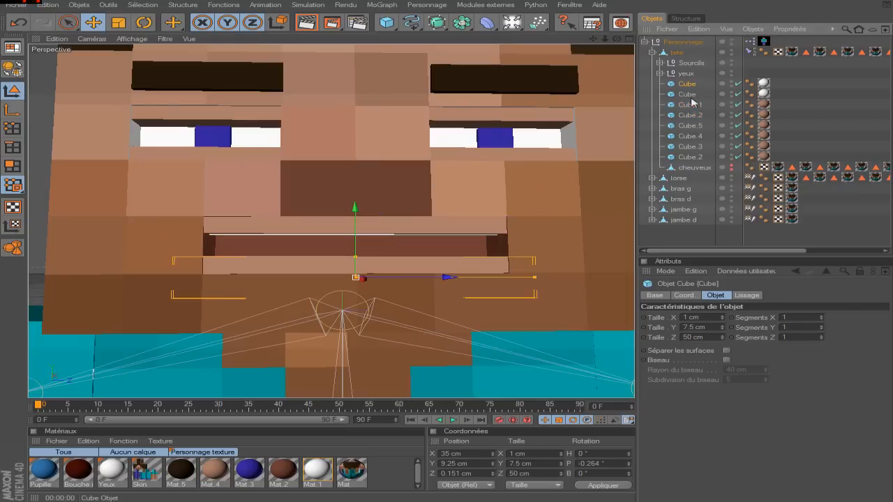
pyautogui.keyDown('shift'); pyautogui.click(687, 94); pyautogui.keyUp('shift')
pyautogui.keyDown('shift'); pyautogui.click(689, 104); pyautogui.keyUp('shift')
pyautogui.keyDown('shift'); pyautogui.click(692, 115); pyautogui.keyUp('shift')
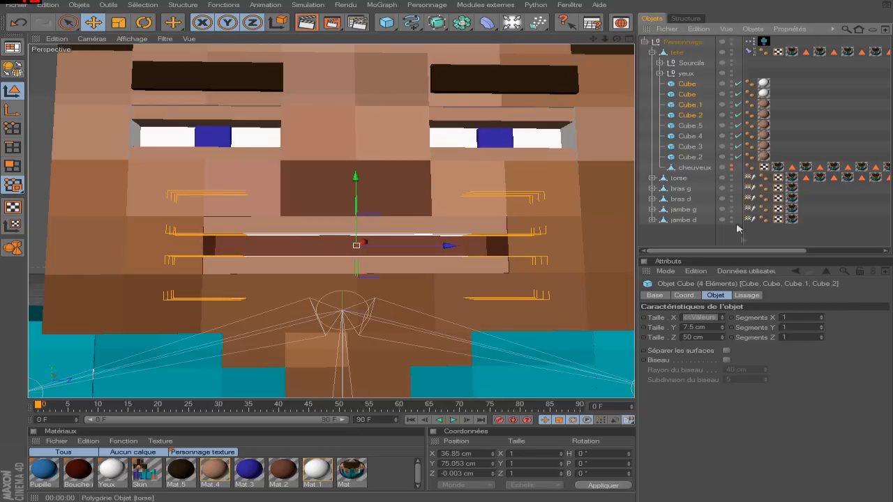
pyautogui.click(822, 315)
pyautogui.click(822, 320)
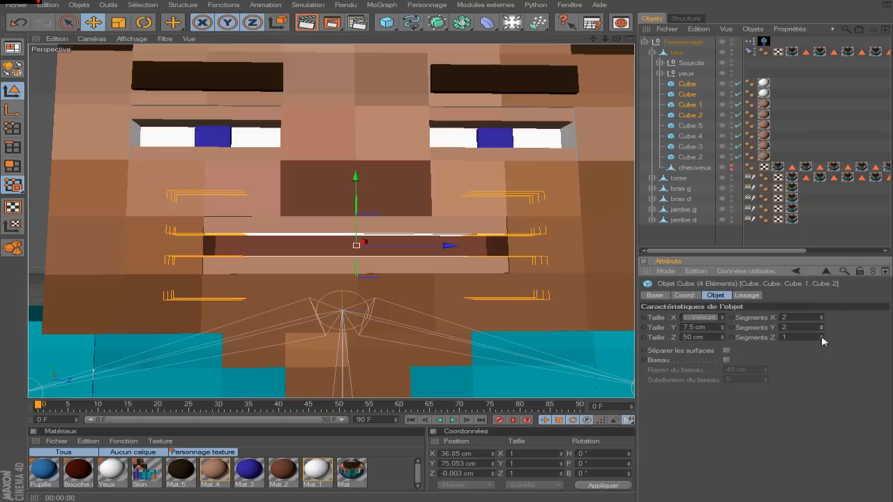
# Set Segments Z to 20 for the four selected mouth cubes.
pyautogui.click(821, 336)
pyautogui.click(821, 336)
pyautogui.click(822, 337)
pyautogui.click(821, 336)
pyautogui.click(822, 336)
pyautogui.click(822, 336)
pyautogui.click(821, 336)
pyautogui.click(821, 336)
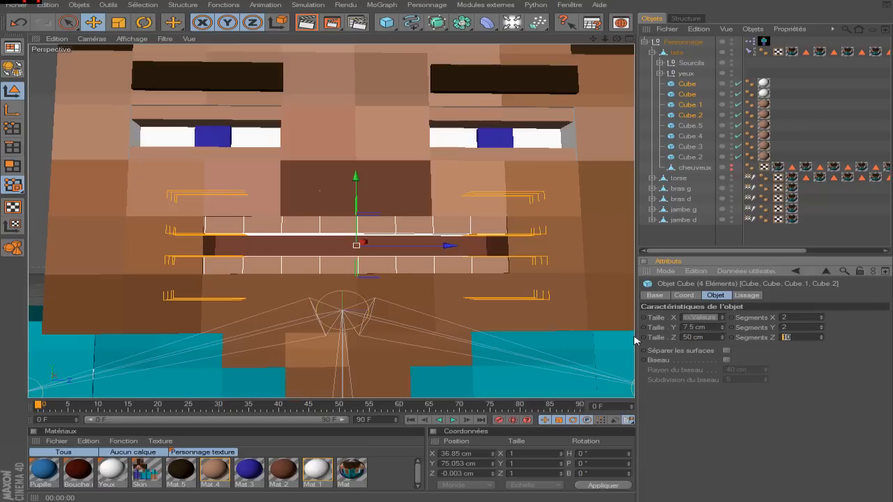
pyautogui.write('20')
pyautogui.press('Return')
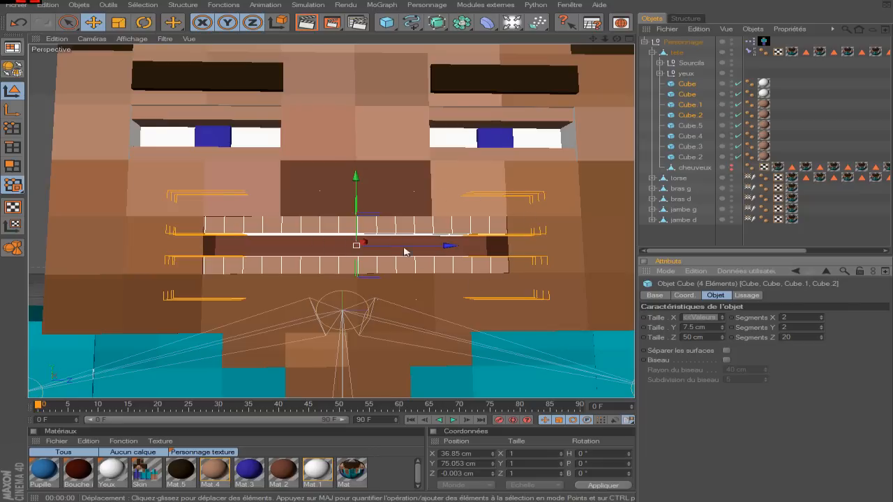
# Convert the two teeth cubes and two lip cubes into editable polygon objects and keep all four selected.
pyautogui.click(687, 85)
pyautogui.keyDown('shift'); pyautogui.click(689, 115); pyautogui.keyUp('shift')
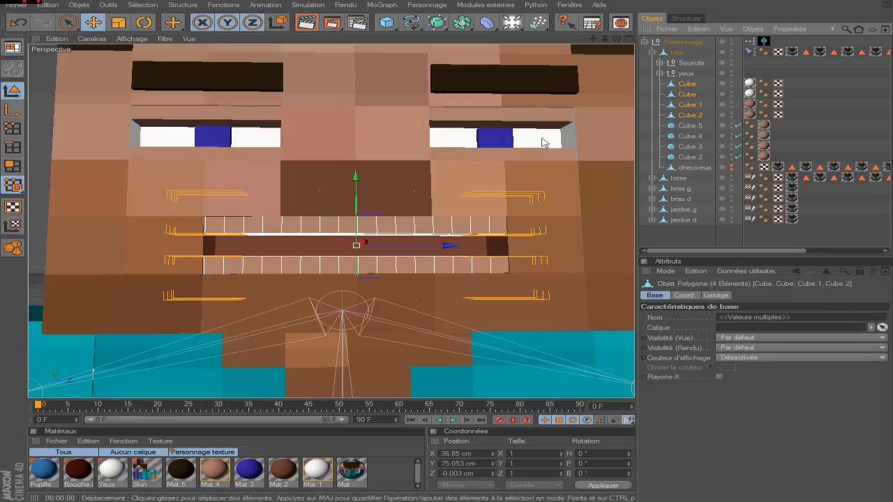
pyautogui.click(10, 73)
pyautogui.click(684, 84)
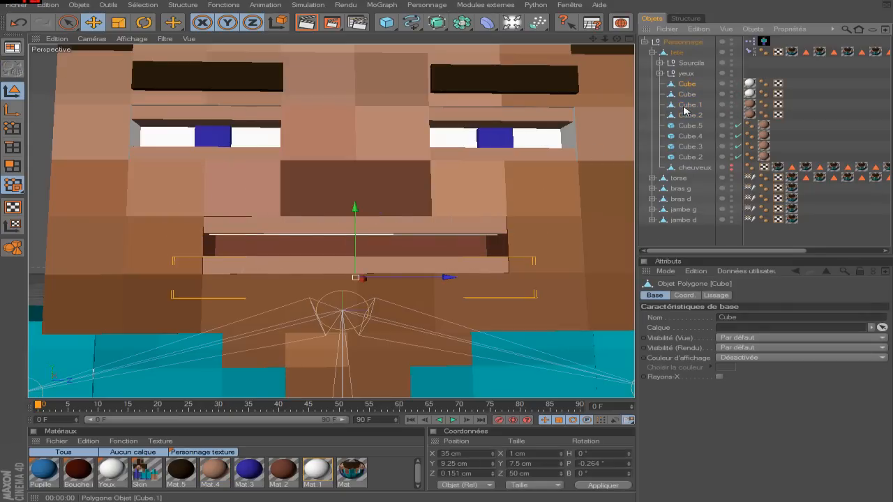
pyautogui.keyDown('shift'); pyautogui.click(685, 116); pyautogui.keyUp('shift')
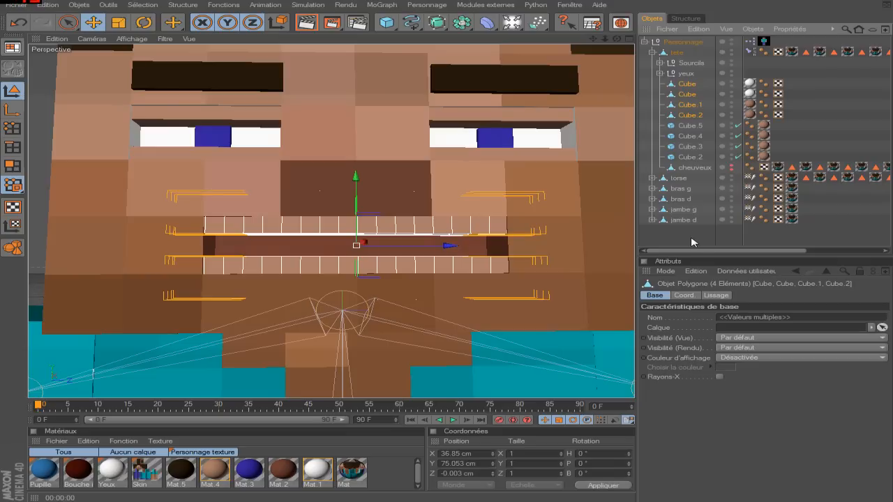
# Group the four mouth polygon objects under one null inside tete and expand the group.
pyautogui.click(487, 23)
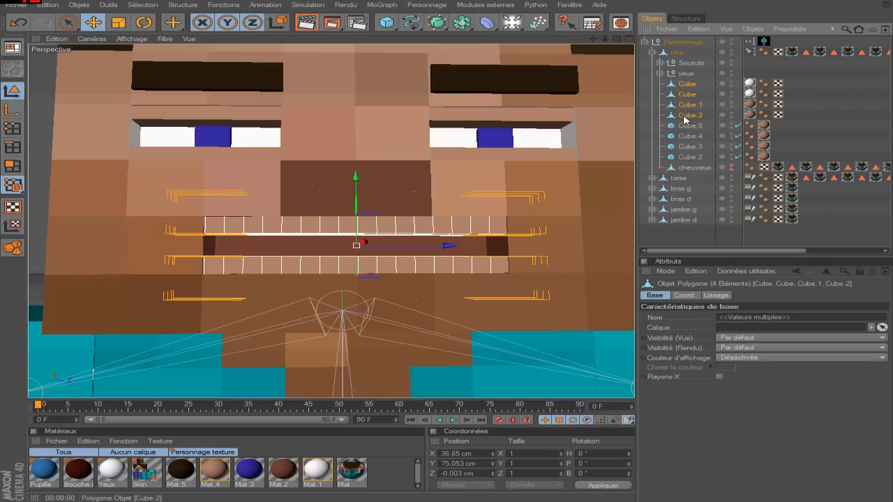
pyautogui.hotkey('alt', 'g')
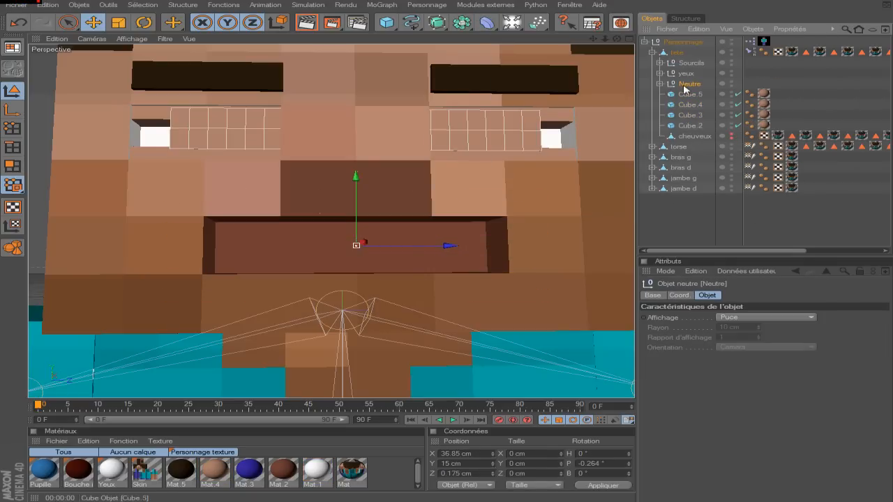
pyautogui.click(660, 84)
pyautogui.click(693, 95)
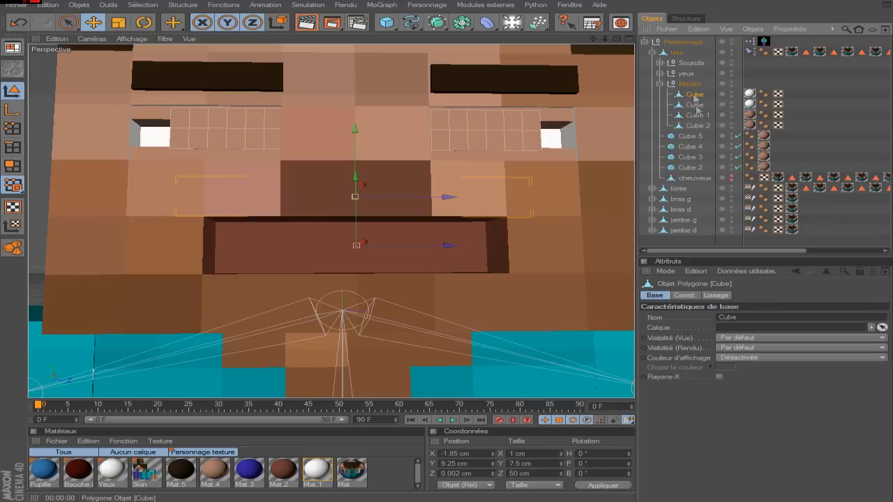
pyautogui.keyDown('shift'); pyautogui.click(698, 126); pyautogui.keyUp('shift')
pyautogui.rightClick(691, 111)
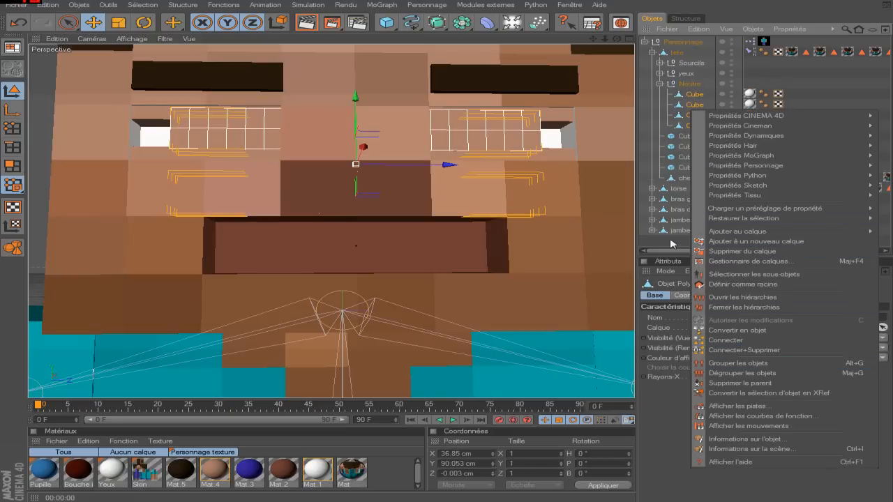
pyautogui.press('Escape')
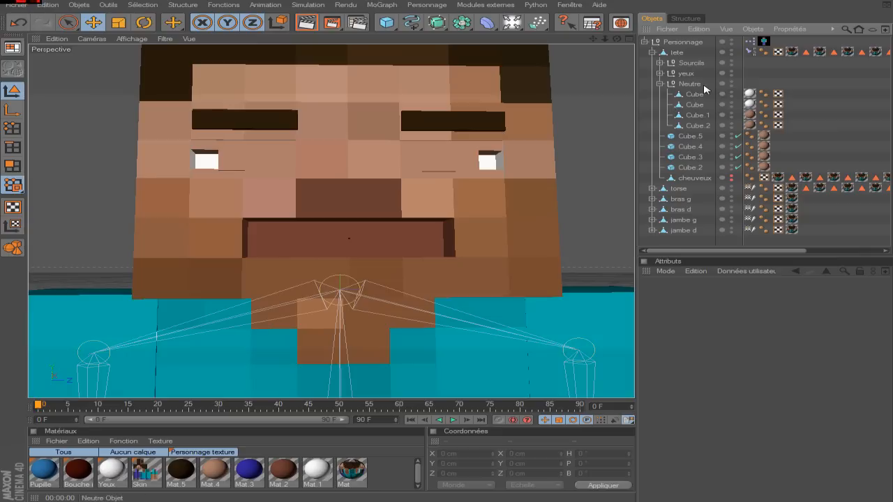
# Move the Neutre mouth group down to realign the lips with the mouth, setting its Y and Z positions to 0 cm.
pyautogui.click(689, 85)
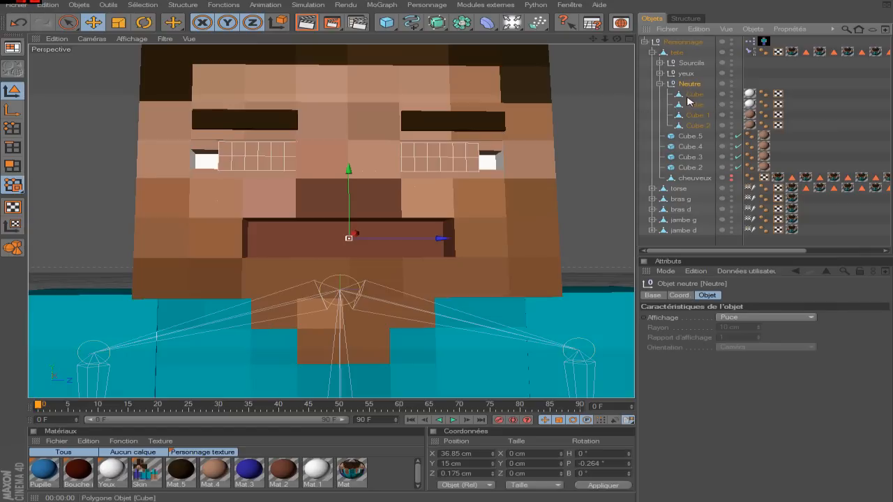
pyautogui.click(694, 94)
pyautogui.keyDown('shift'); pyautogui.click(688, 127); pyautogui.keyUp('shift')
pyautogui.click(682, 84)
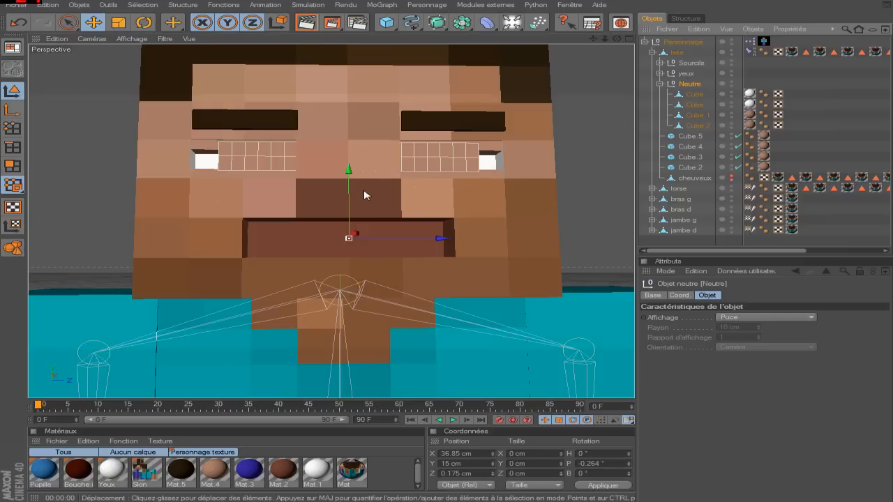
pyautogui.moveTo(350, 195); pyautogui.dragTo(350, 253)
pyautogui.doubleClick(456, 474)
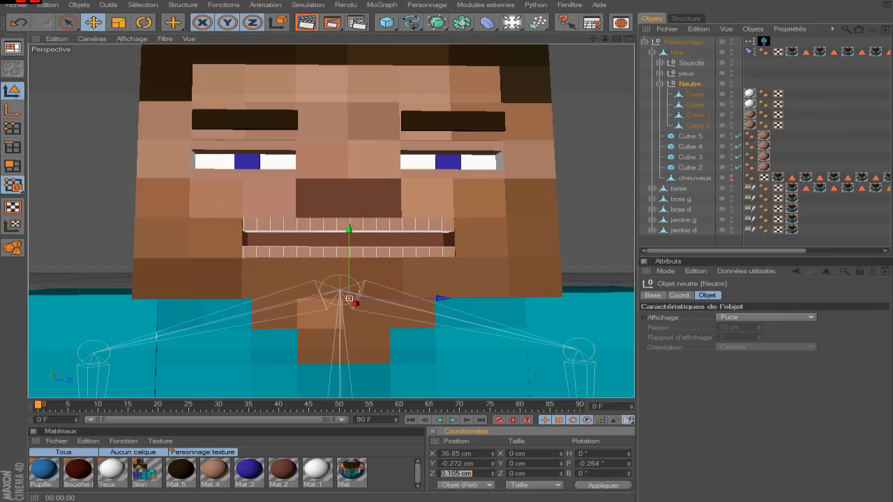
pyautogui.write('0')
pyautogui.doubleClick(457, 464)
pyautogui.write('0')
pyautogui.press('Return')
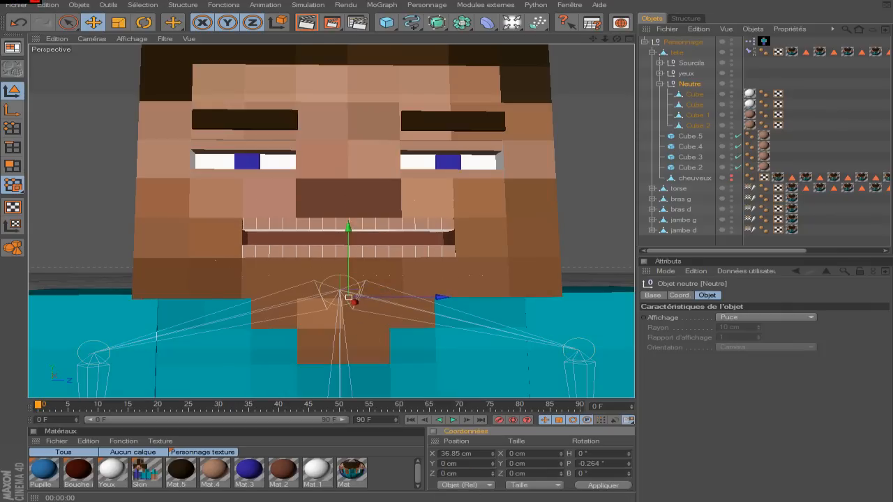
# Check the realigned mouth and the Ouverture control on the Personnage object.
pyautogui.click(704, 239)
pyautogui.moveTo(618, 40)
pyautogui.mouseDown()
pyautogui.moveTo(638, 43)
pyautogui.moveTo(620, 53)
pyautogui.mouseUp()
pyautogui.click(682, 42)
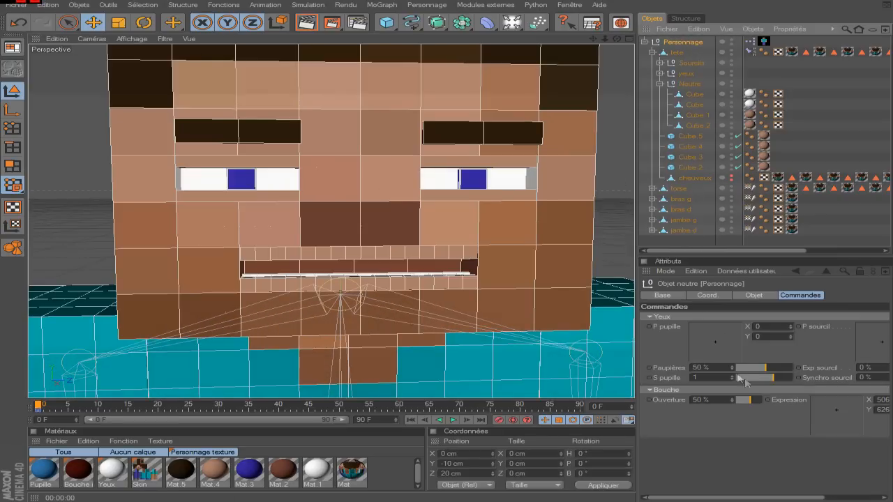
pyautogui.moveTo(745, 407); pyautogui.dragTo(676, 400)
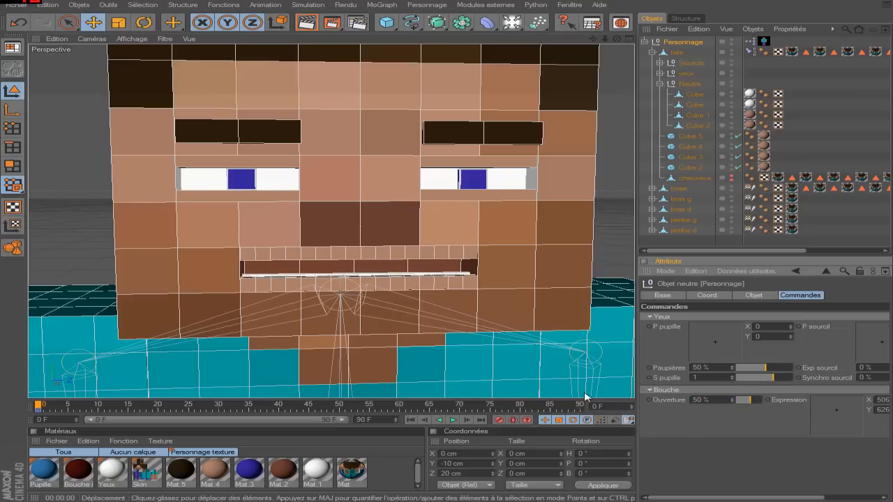
pyautogui.click(682, 230)
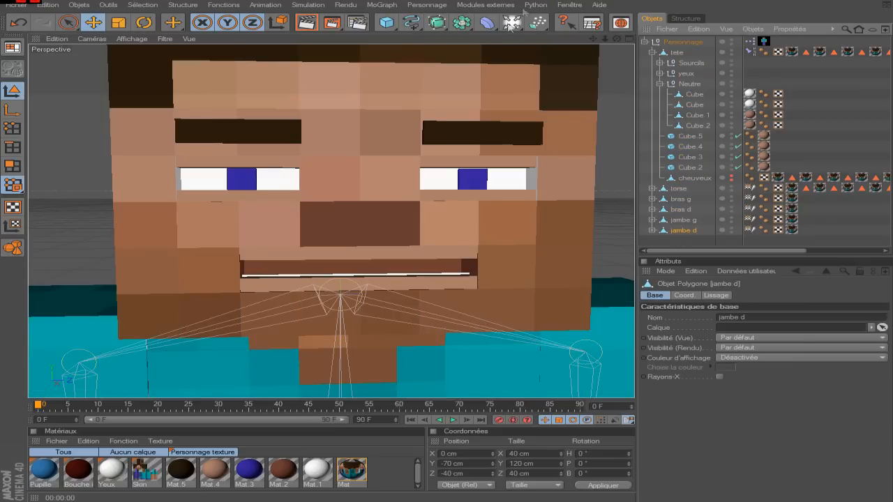
# Add an Incurvation deformer and make it the first child of the Neutre mouth group.
pyautogui.moveTo(487, 25); pyautogui.dragTo(530, 31)
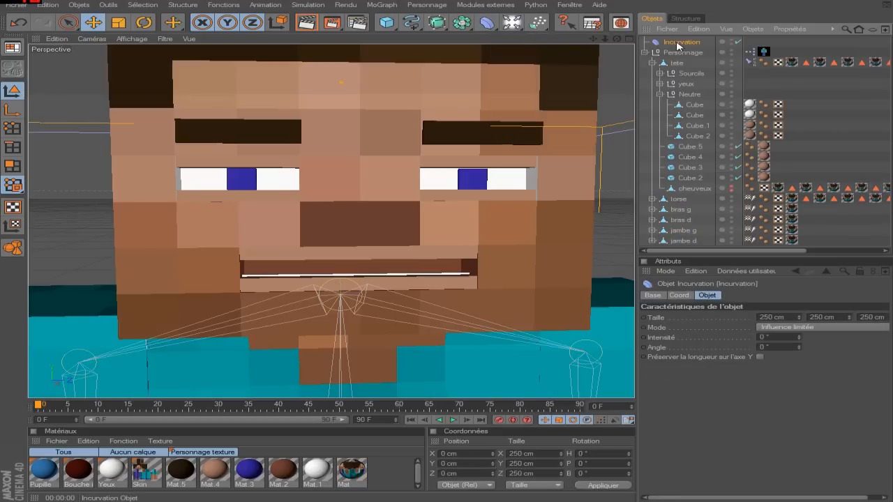
pyautogui.moveTo(677, 46); pyautogui.dragTo(687, 101)
pyautogui.click(688, 85)
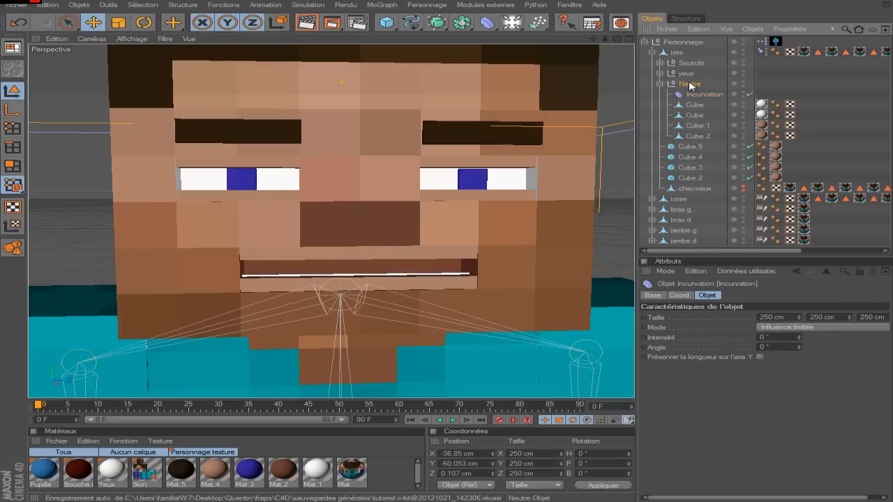
# Try bending the mouth with the Intensité of the Incurvation deformer.
pyautogui.scroll(-5, 532, 116)
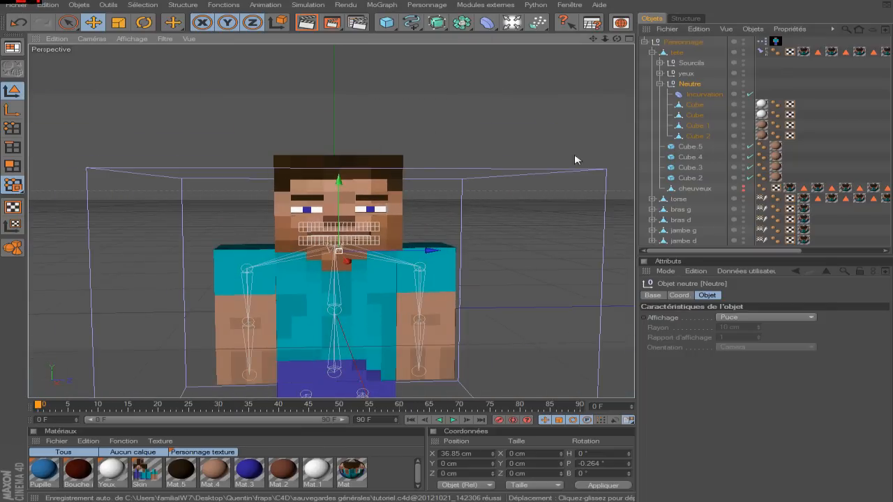
pyautogui.click(702, 94)
pyautogui.scroll(3, 591, 185)
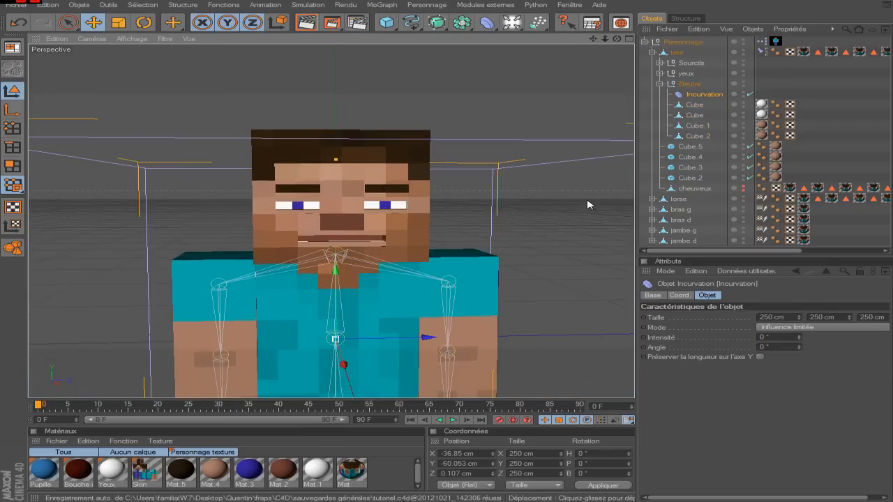
pyautogui.moveTo(799, 341)
pyautogui.mouseDown()
pyautogui.moveTo(813, 338)
pyautogui.moveTo(796, 341)
pyautogui.mouseUp()
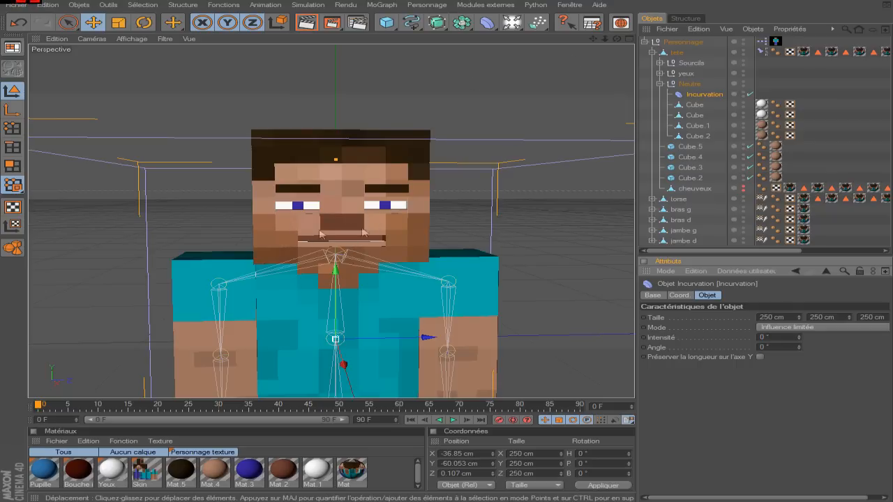
# Rotate the Incurvation deformer to H 90°, P 180° and B -90° so that it lies sideways across the mouth.
pyautogui.scroll(-5, 441, 286)
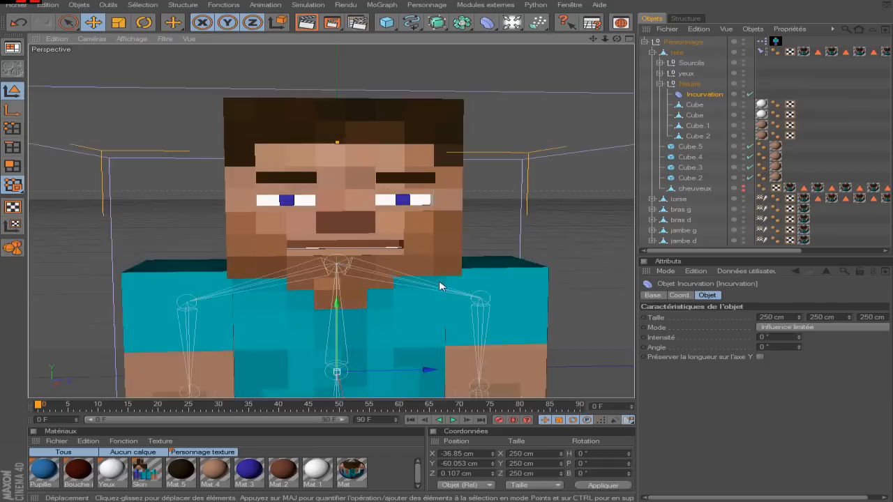
pyautogui.scroll(-2, 428, 284)
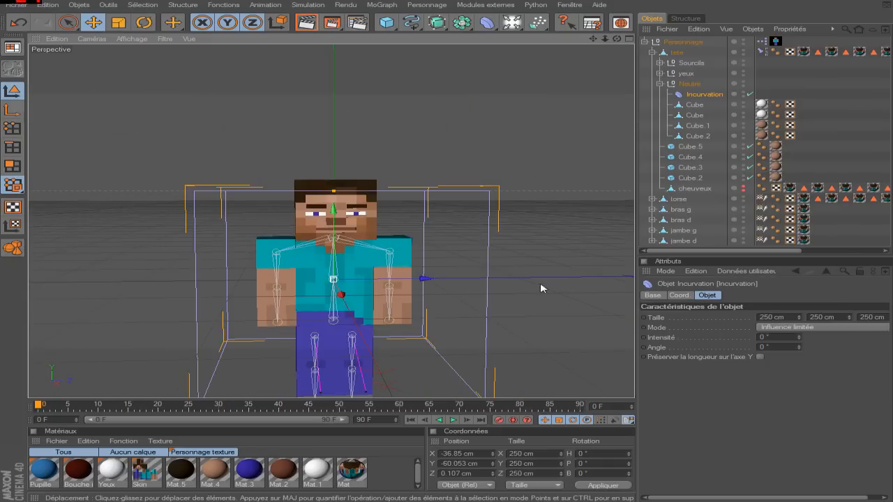
pyautogui.click(144, 22)
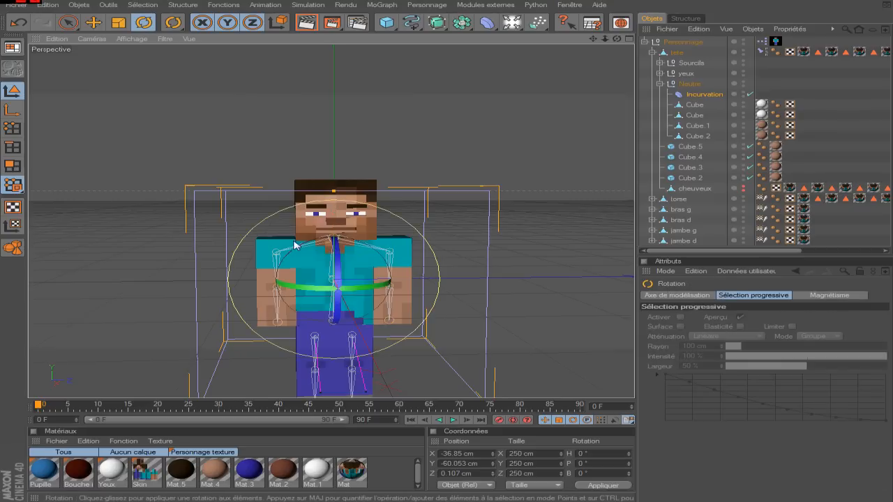
pyautogui.moveTo(312, 230); pyautogui.dragTo(240, 327)
pyautogui.moveTo(336, 251); pyautogui.dragTo(334, 303)
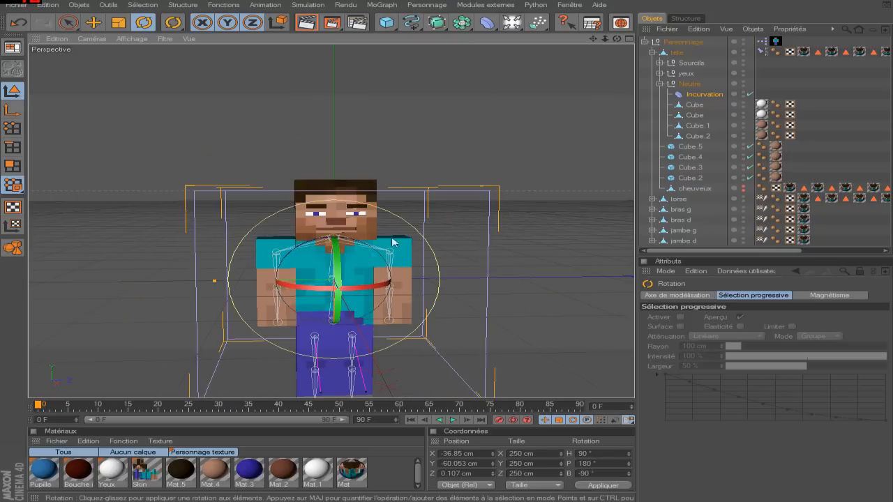
pyautogui.scroll(3, 461, 211)
# Test the rotated Incurvation deformer with an Intensité of -3° and reset it to 0°.
pyautogui.click(701, 95)
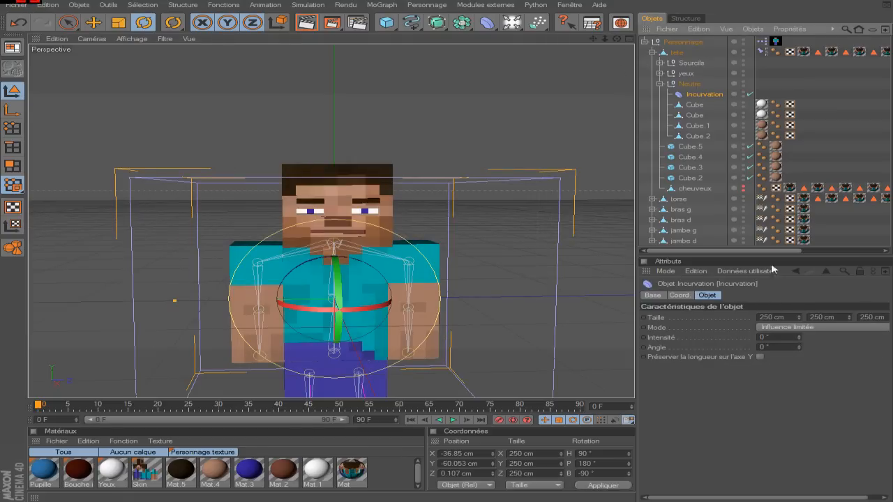
pyautogui.moveTo(798, 337)
pyautogui.mouseDown()
pyautogui.moveTo(837, 337)
pyautogui.moveTo(710, 338)
pyautogui.moveTo(850, 337)
pyautogui.moveTo(797, 338)
pyautogui.mouseUp()
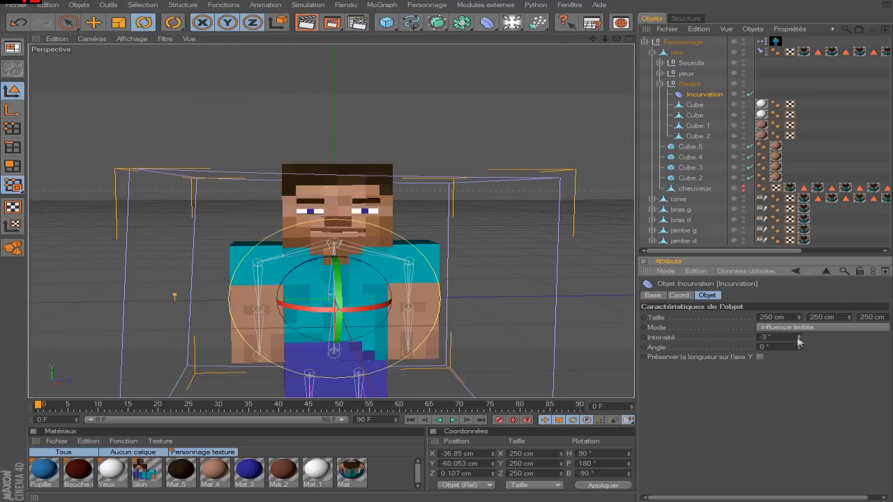
pyautogui.write('0')
pyautogui.press('Return')
pyautogui.scroll(6, 453, 201)
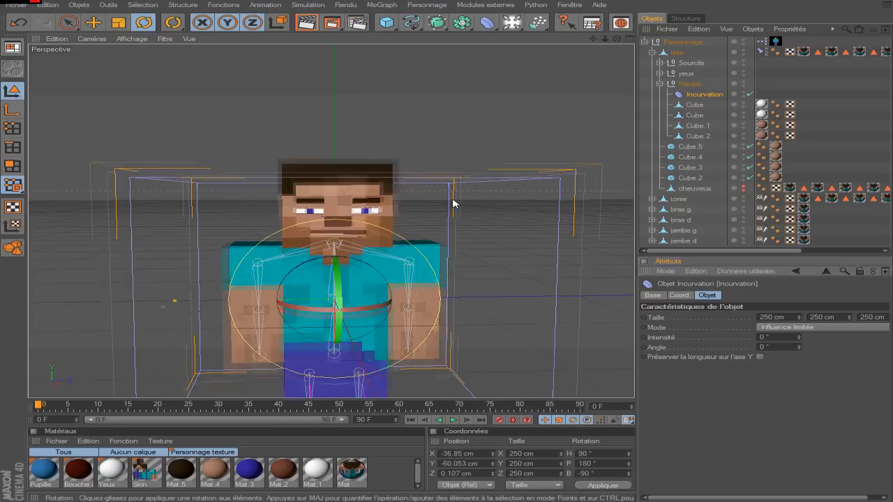
# Reduce the first Taille value of the Incurvation deformer to 30 cm.
pyautogui.moveTo(617, 39); pyautogui.dragTo(687, 78)
pyautogui.scroll(-5, 584, 104)
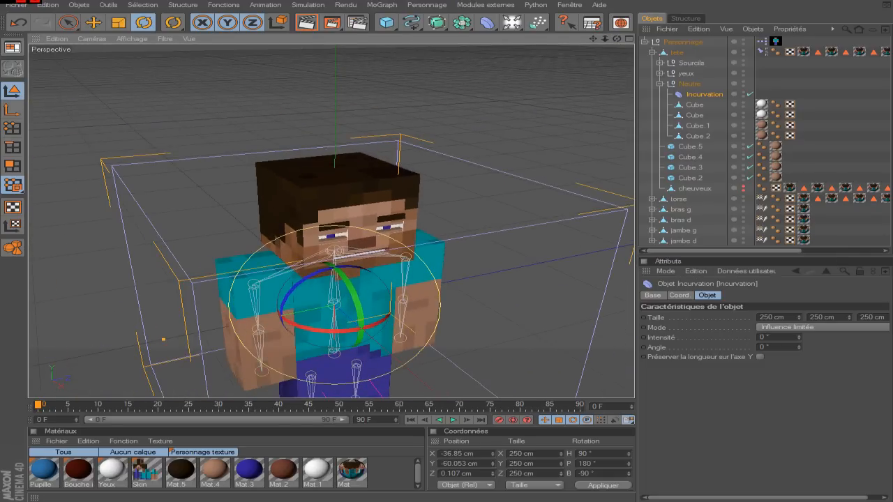
pyautogui.moveTo(592, 39); pyautogui.dragTo(497, 145)
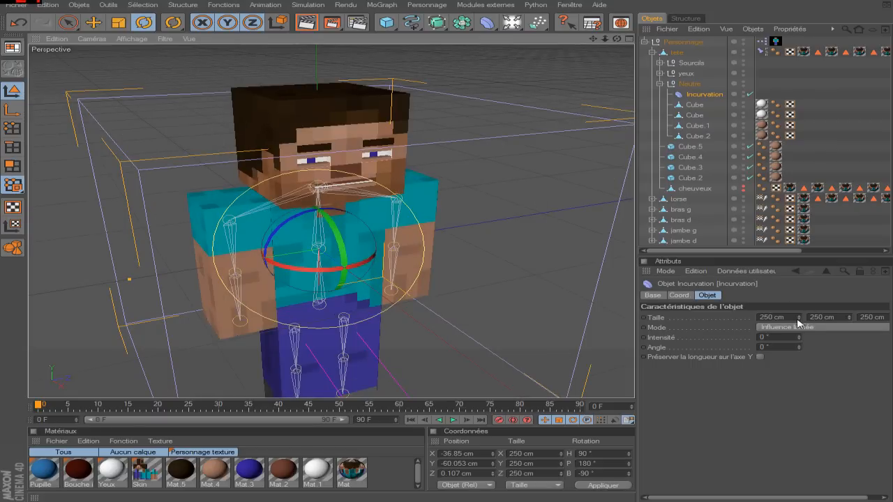
pyautogui.moveTo(799, 318); pyautogui.dragTo(708, 308)
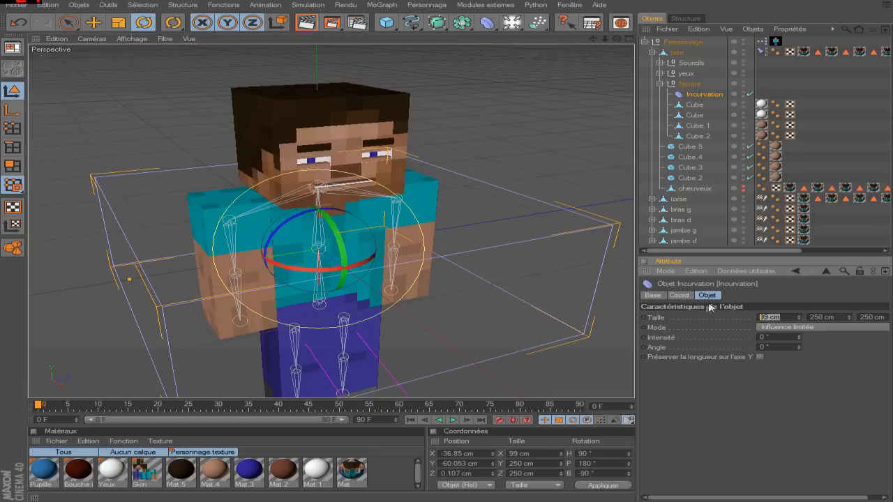
pyautogui.press('Return')
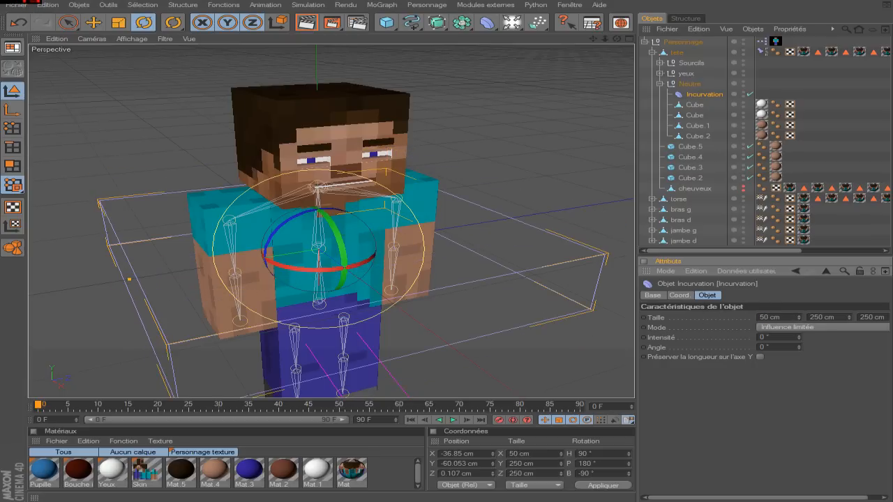
pyautogui.moveTo(798, 318); pyautogui.dragTo(789, 319)
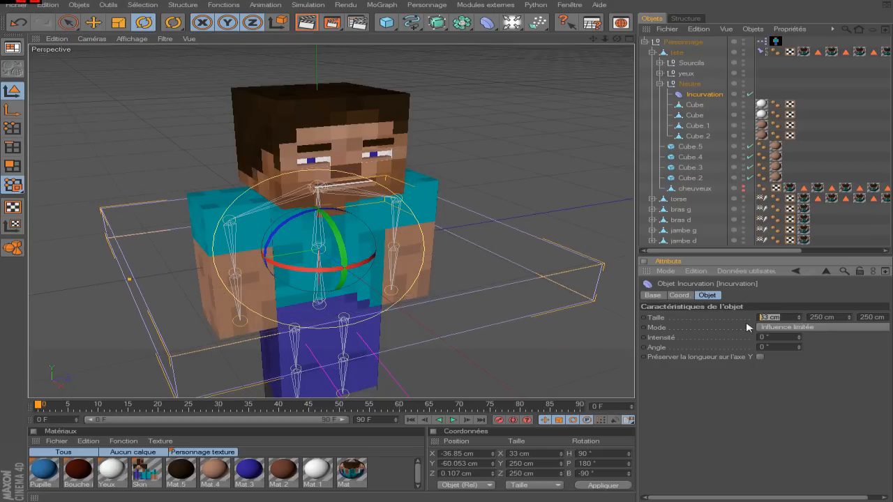
pyautogui.write('30')
pyautogui.press('Return')
pyautogui.scroll(3, 365, 146)
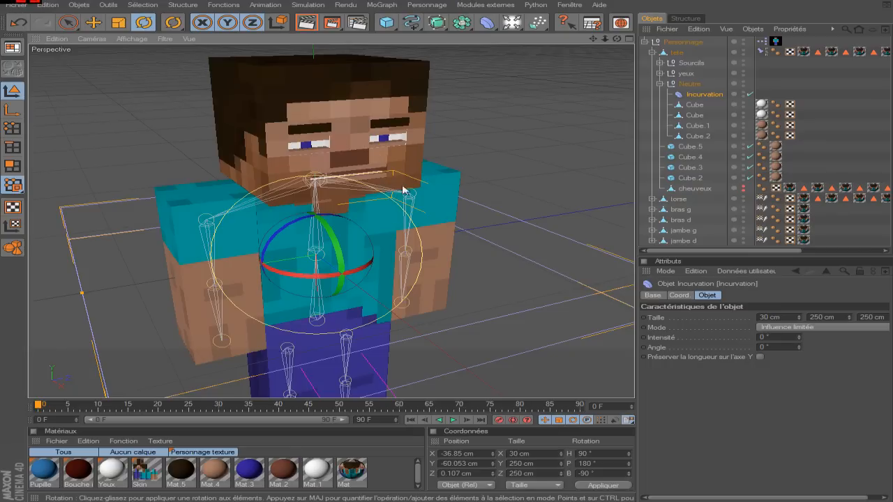
# Set the second and third Taille values of the Incurvation deformer to 50 cm and 10 cm.
pyautogui.moveTo(849, 319)
pyautogui.mouseDown()
pyautogui.moveTo(850, 357)
pyautogui.moveTo(832, 316)
pyautogui.mouseUp()
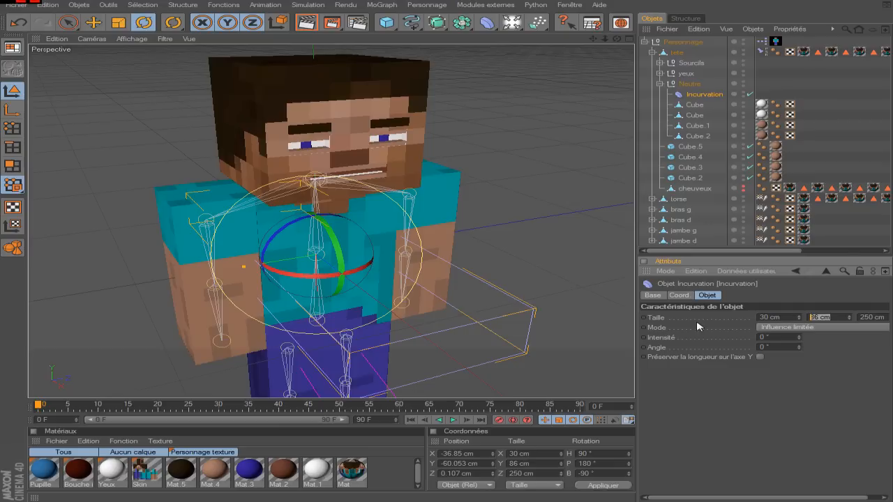
pyautogui.write('50')
pyautogui.press('Return')
pyautogui.moveTo(791, 497); pyautogui.dragTo(803, 496)
pyautogui.moveTo(885, 318); pyautogui.dragTo(884, 412)
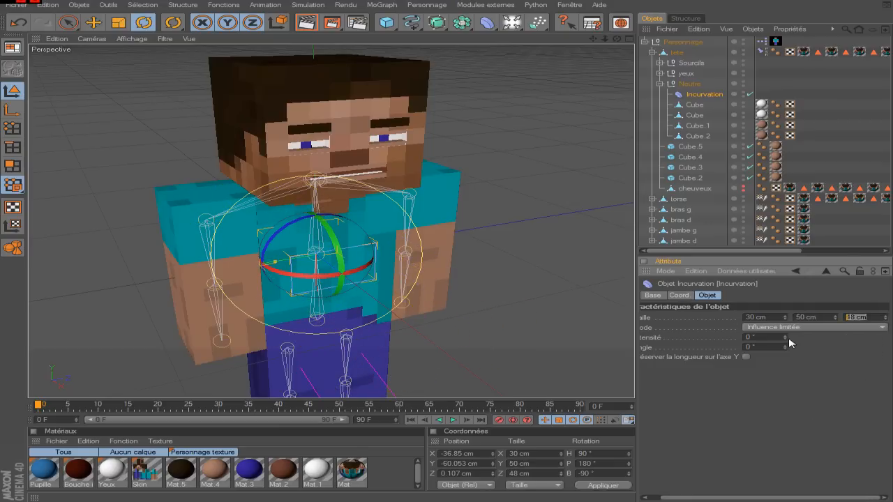
pyautogui.write('10')
pyautogui.press('Return')
# Reduce the first Taille value of the Incurvation deformer further to 15 cm.
pyautogui.scroll(3, 467, 255)
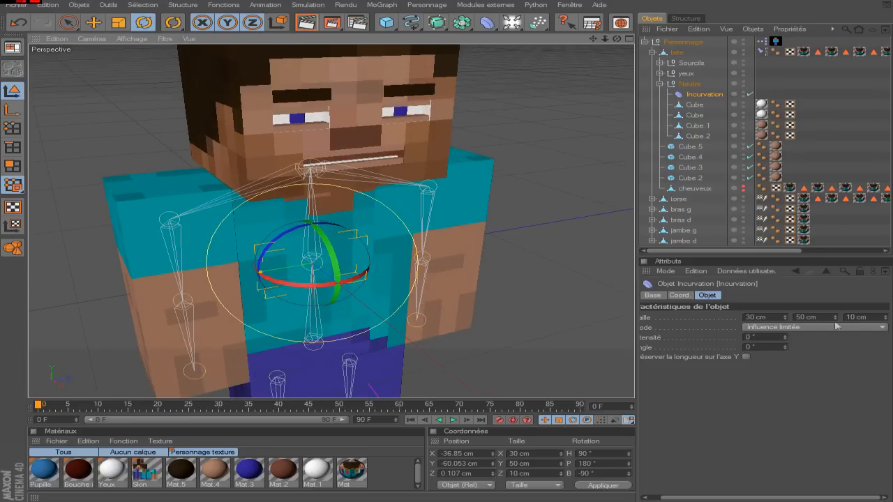
pyautogui.moveTo(784, 318); pyautogui.dragTo(785, 332)
pyautogui.write('15')
pyautogui.press('Return')
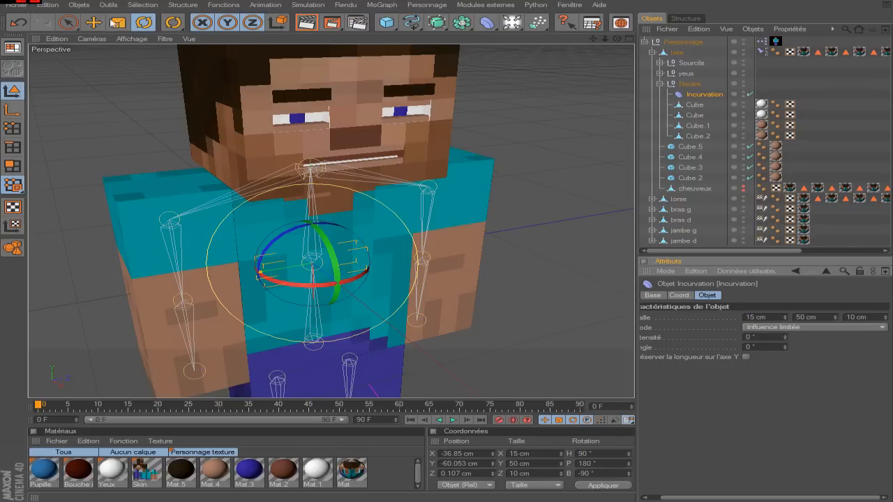
# Move the Incurvation deformer up and forward onto the mouth, to about X 9.9 cm and Y 18.1 cm.
pyautogui.click(97, 21)
pyautogui.moveTo(311, 293); pyautogui.dragTo(312, 199)
pyautogui.moveTo(352, 151); pyautogui.dragTo(415, 173)
pyautogui.moveTo(605, 39); pyautogui.dragTo(589, 35)
pyautogui.scroll(4, 586, 82)
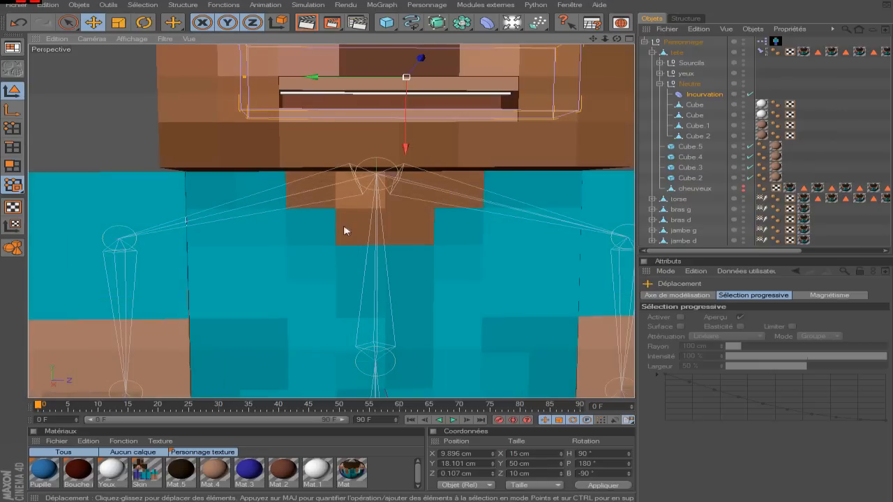
pyautogui.scroll(-3, 347, 230)
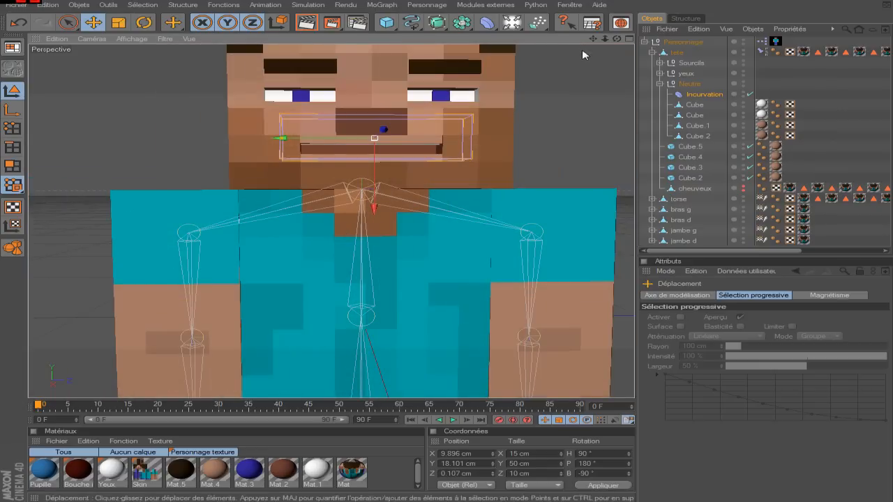
# In the Droite view, shift the Incurvation deformer sideways along the mouth to about Z -10.1 cm.
pyautogui.moveTo(593, 39); pyautogui.dragTo(599, 143)
pyautogui.middleClick(509, 137)
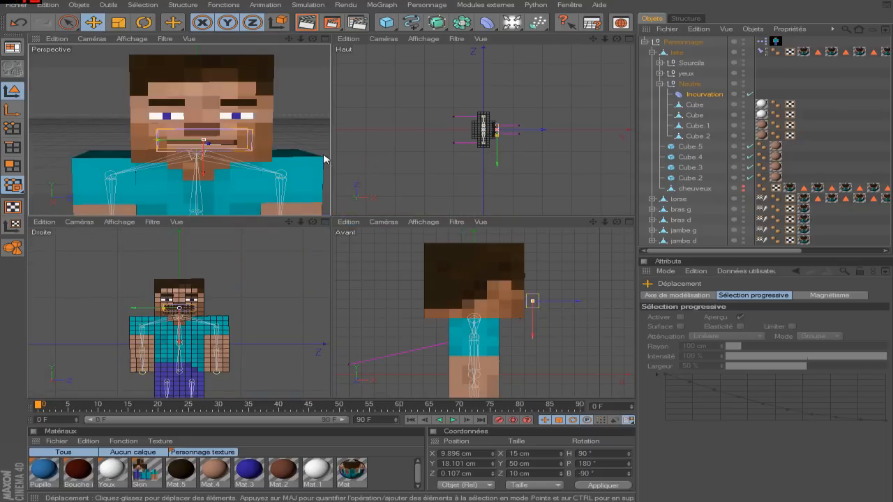
pyautogui.middleClick(226, 282)
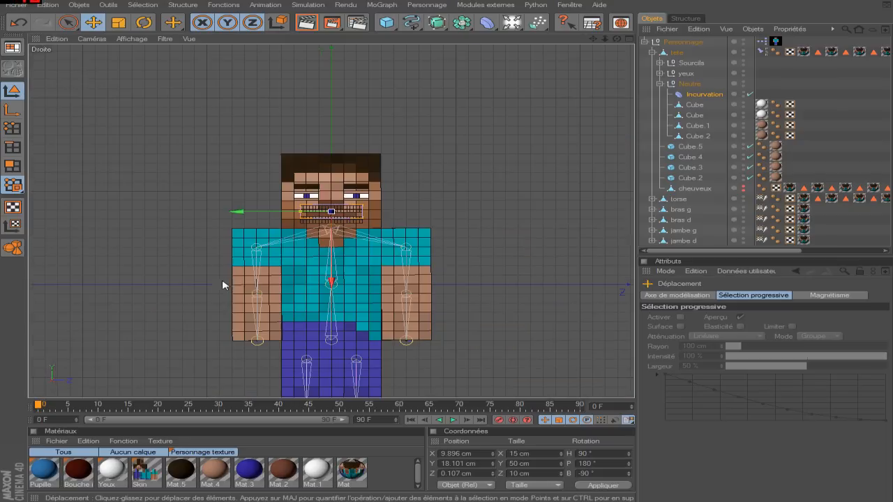
pyautogui.scroll(8, 252, 197)
pyautogui.moveTo(331, 189)
pyautogui.mouseDown()
pyautogui.moveTo(247, 189)
pyautogui.moveTo(341, 190)
pyautogui.moveTo(330, 190)
pyautogui.mouseUp()
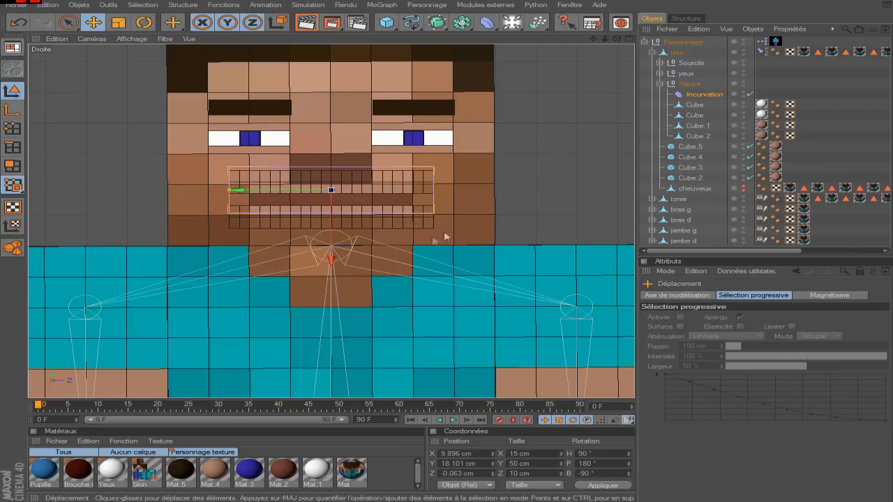
pyautogui.moveTo(297, 193); pyautogui.dragTo(256, 194)
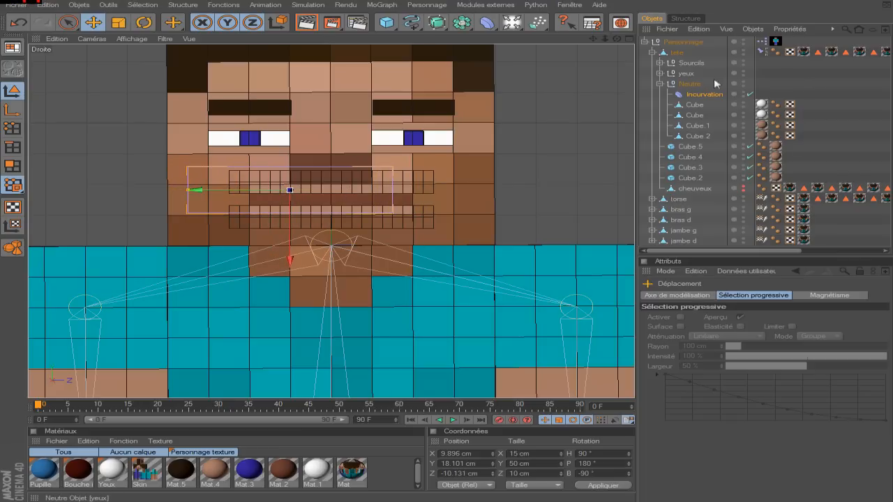
# Shrink the Incurvation deformer to half the mouth by setting its first two Taille values to 12 cm and 25 cm.
pyautogui.click(705, 95)
pyautogui.moveTo(799, 318); pyautogui.dragTo(799, 321)
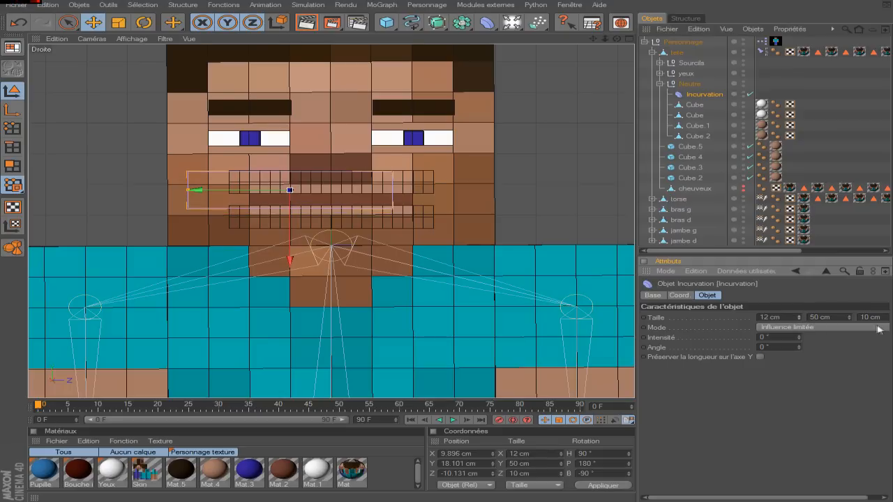
pyautogui.moveTo(798, 497); pyautogui.dragTo(812, 497)
pyautogui.moveTo(835, 318); pyautogui.dragTo(835, 341)
pyautogui.write('25')
pyautogui.press('Return')
# Align the Incurvation deformer with one half of the mouth and set its Z position to -13 cm.
pyautogui.moveTo(271, 192); pyautogui.dragTo(260, 191)
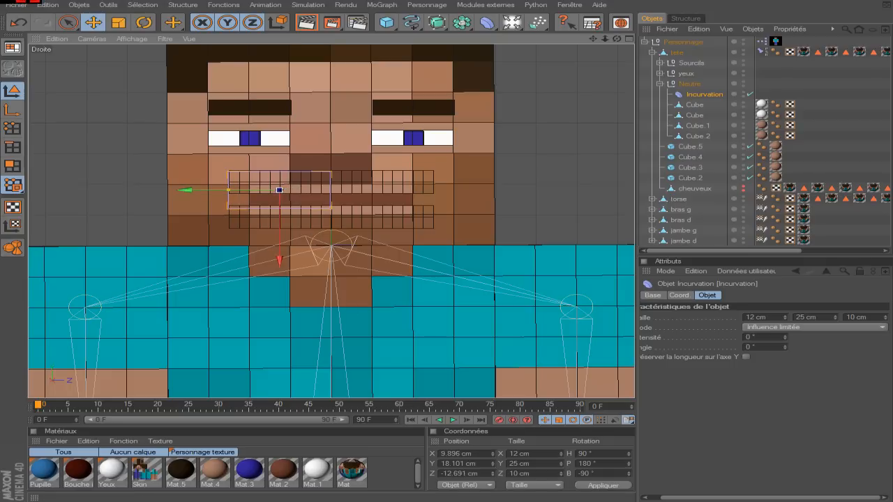
pyautogui.doubleClick(460, 474)
pyautogui.press('BackSpace')
pyautogui.write('-13')
pyautogui.press('Return')
pyautogui.scroll(2, 364, 138)
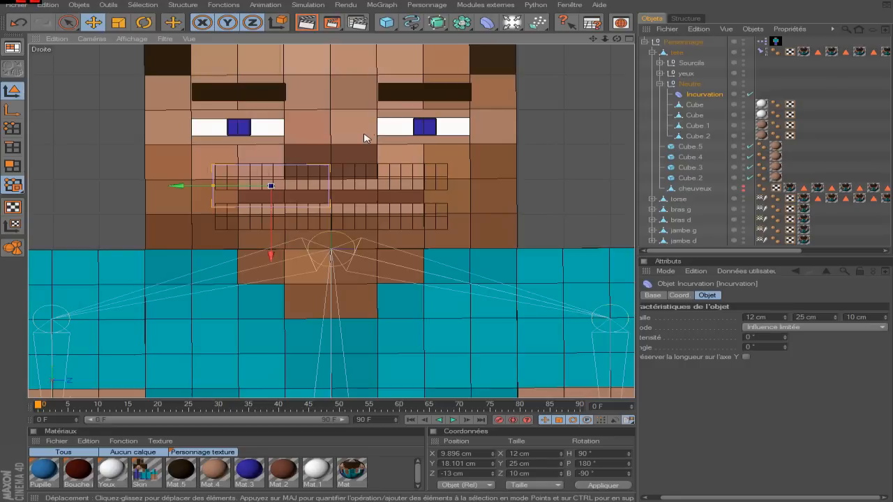
pyautogui.scroll(1, 364, 138)
# Test the half-mouth bend in the Perspective view with the Incurvation deformer's Intensité and reset it to 0°.
pyautogui.middleClick(429, 120)
pyautogui.middleClick(253, 168)
pyautogui.scroll(5, 418, 163)
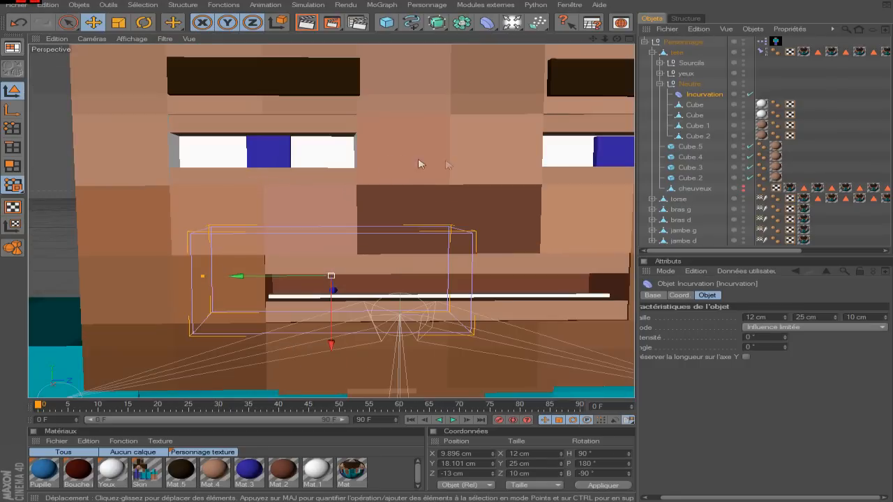
pyautogui.scroll(-3, 419, 164)
pyautogui.moveTo(706, 498); pyautogui.dragTo(678, 498)
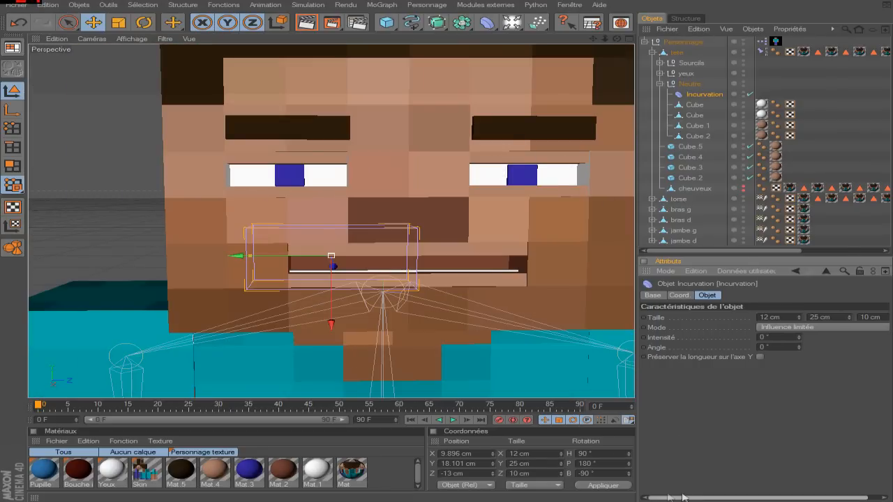
pyautogui.moveTo(798, 338)
pyautogui.mouseDown()
pyautogui.moveTo(819, 328)
pyautogui.moveTo(790, 342)
pyautogui.moveTo(811, 331)
pyautogui.moveTo(791, 341)
pyautogui.moveTo(799, 337)
pyautogui.mouseUp()
pyautogui.write('0')
pyautogui.press('Return')
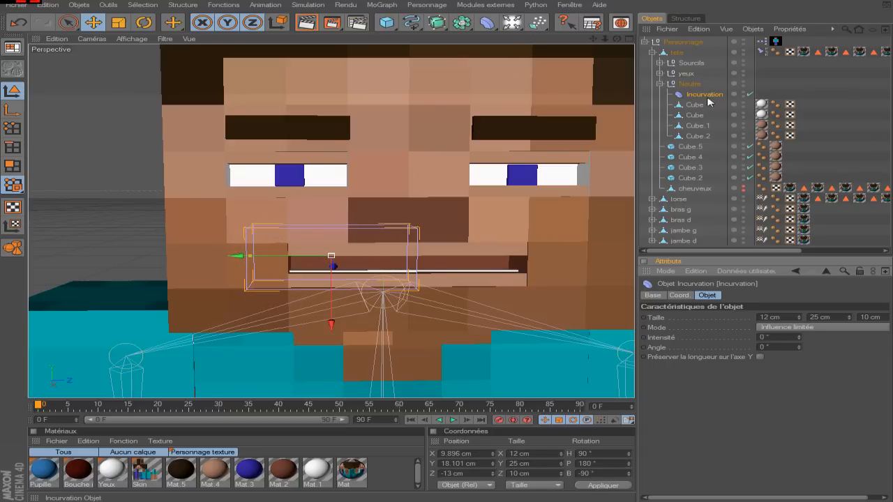
# Duplicate the Incurvation deformer and place the copy as the first child of the Neutre group.
pyautogui.hotkey('ctrl', 'c')
pyautogui.hotkey('ctrl', 'v')
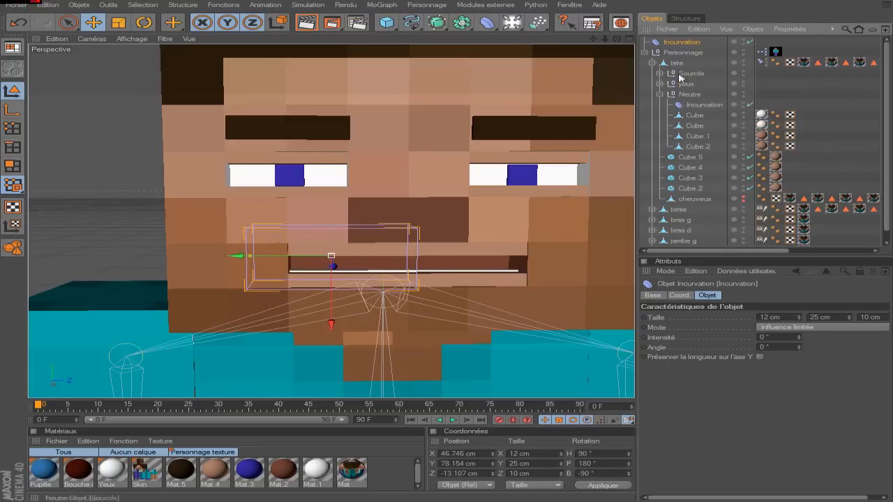
pyautogui.moveTo(685, 85); pyautogui.dragTo(692, 97)
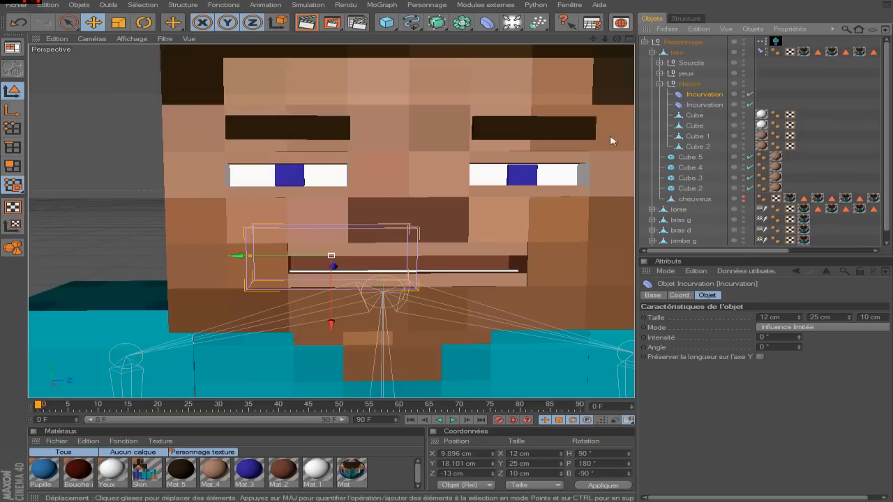
# Move the duplicated Incurvation deformer to the other half of the mouth by setting its Z position to 13 cm.
pyautogui.moveTo(237, 256)
pyautogui.mouseDown()
pyautogui.moveTo(432, 256)
pyautogui.moveTo(237, 256)
pyautogui.mouseUp()
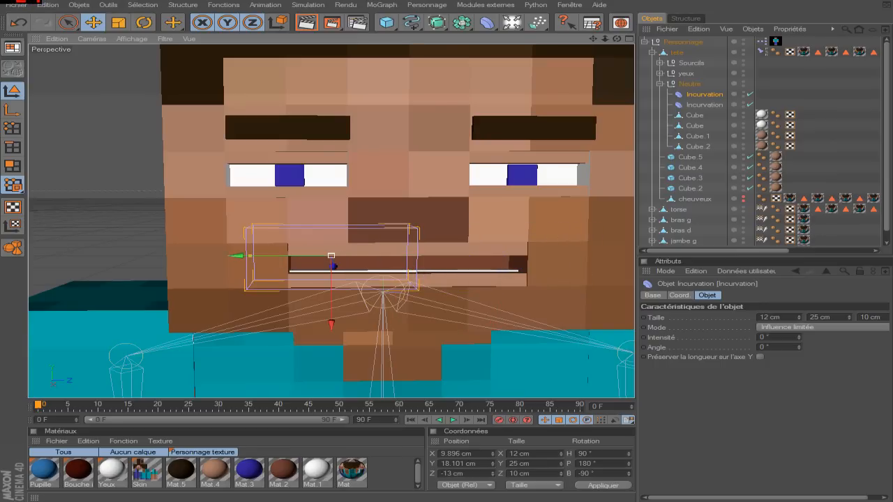
pyautogui.click(442, 473)
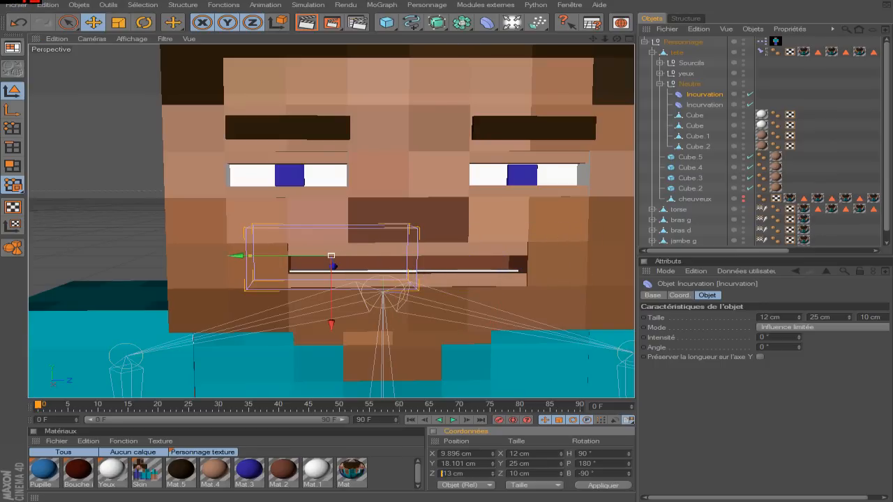
pyautogui.press('Return')
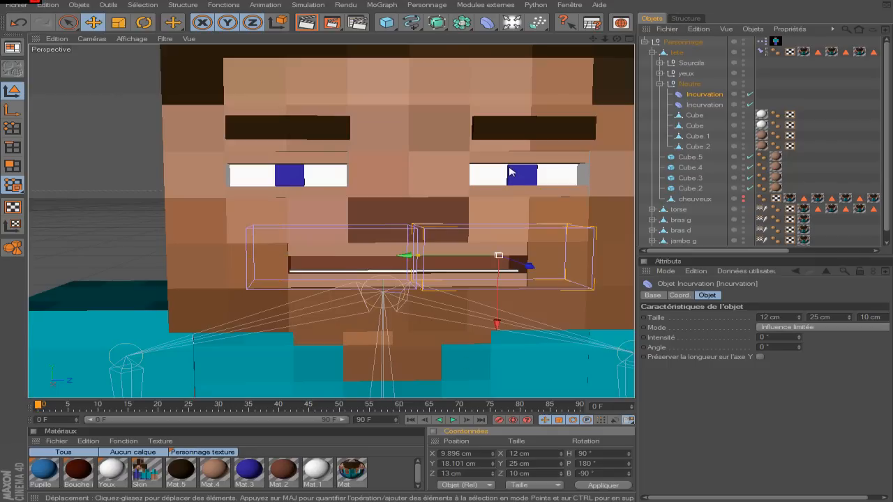
pyautogui.moveTo(593, 40); pyautogui.dragTo(501, 10)
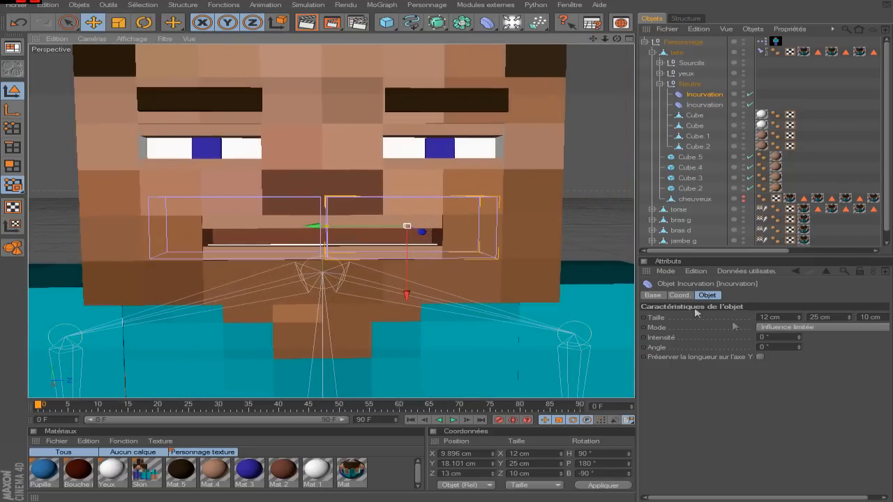
# Test the duplicated Incurvation deformer with an Intensité of 12° and reset it to 0°.
pyautogui.moveTo(800, 340)
pyautogui.mouseDown()
pyautogui.moveTo(808, 336)
pyautogui.moveTo(795, 349)
pyautogui.moveTo(800, 335)
pyautogui.mouseUp()
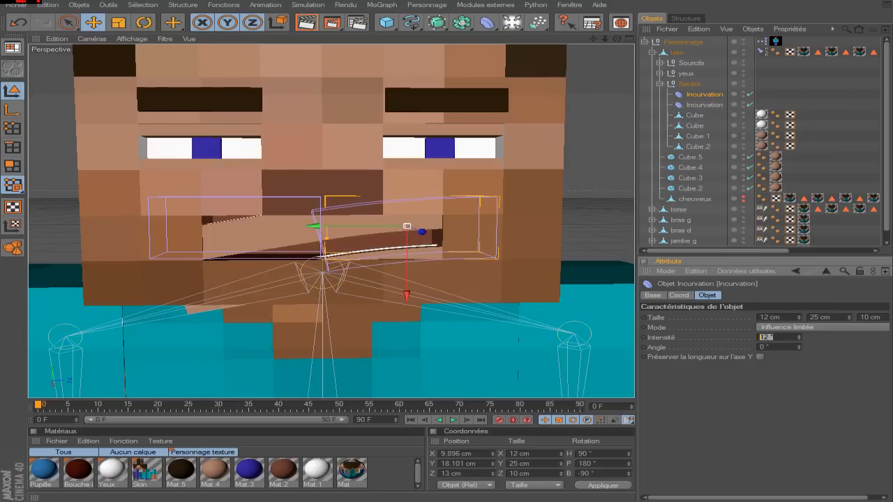
pyautogui.write('0')
pyautogui.press('Return')
# Rotate the duplicated Incurvation deformer to H -90° and bend its half of the mouth with an Intensité of -44°.
pyautogui.press('r')
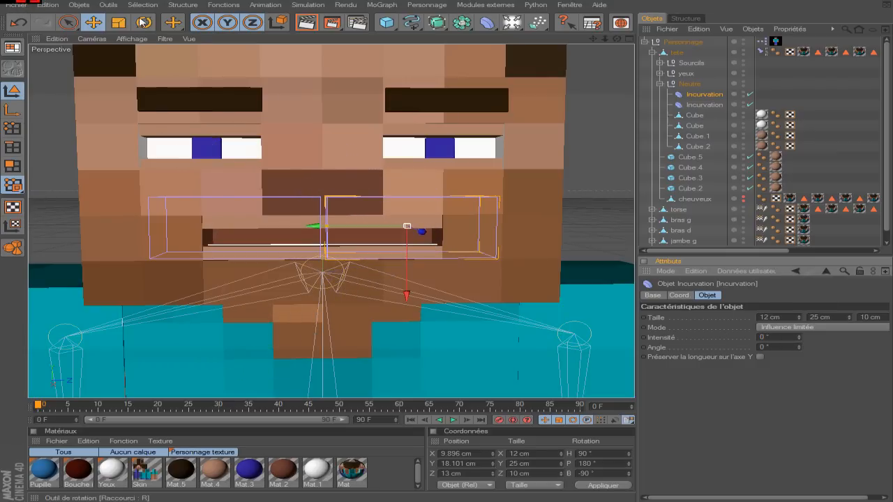
pyautogui.moveTo(383, 185)
pyautogui.mouseDown()
pyautogui.moveTo(462, 186)
pyautogui.moveTo(530, 241)
pyautogui.moveTo(530, 265)
pyautogui.moveTo(481, 209)
pyautogui.moveTo(370, 193)
pyautogui.mouseUp()
pyautogui.moveTo(456, 235); pyautogui.dragTo(398, 233)
pyautogui.click(711, 96)
pyautogui.moveTo(799, 337); pyautogui.dragTo(768, 338)
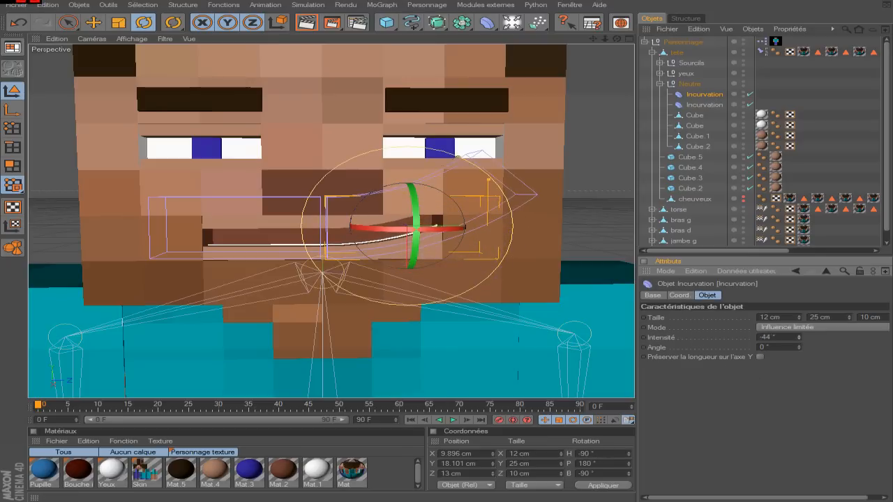
# Try bending the other mouth half with an Intensité of -53° on the original Incurvation deformer and return it to 0°.
pyautogui.click(711, 106)
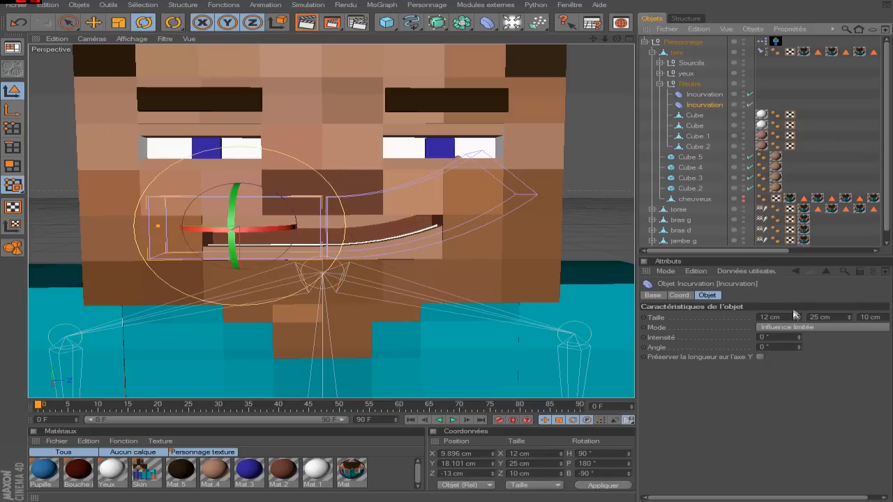
pyautogui.moveTo(800, 337); pyautogui.dragTo(773, 337)
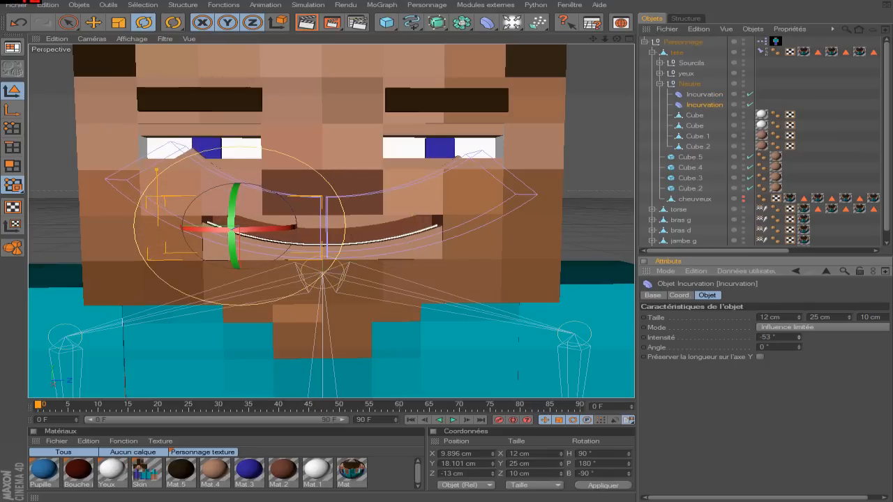
pyautogui.moveTo(773, 337); pyautogui.dragTo(773, 337)
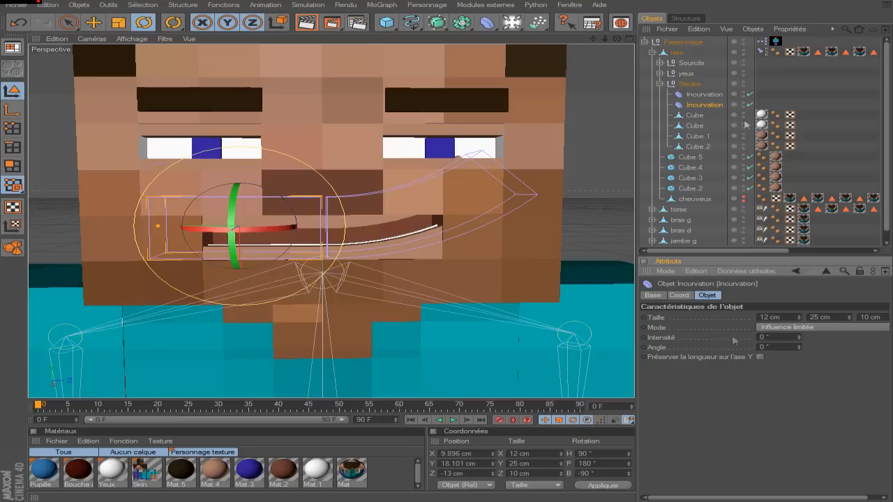
# Reset the Intensité of the duplicated Incurvation deformer to 0°.
pyautogui.click(704, 94)
pyautogui.doubleClick(773, 336)
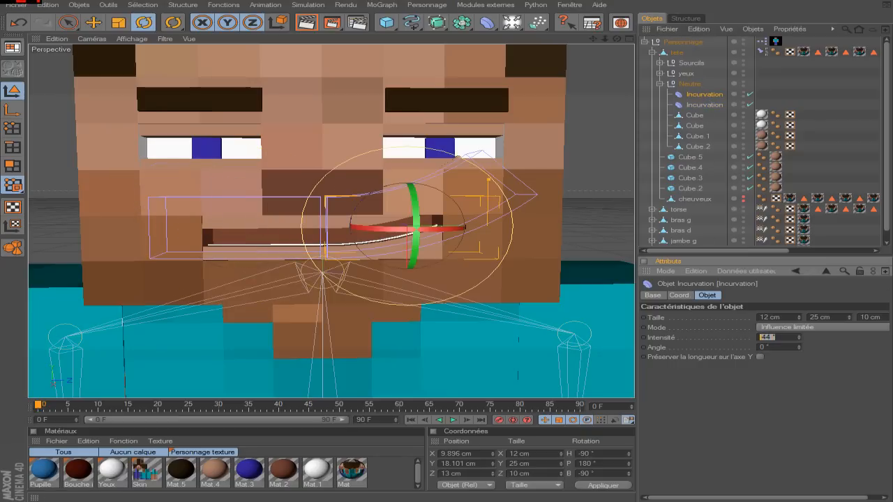
pyautogui.write('0')
pyautogui.press('Return')
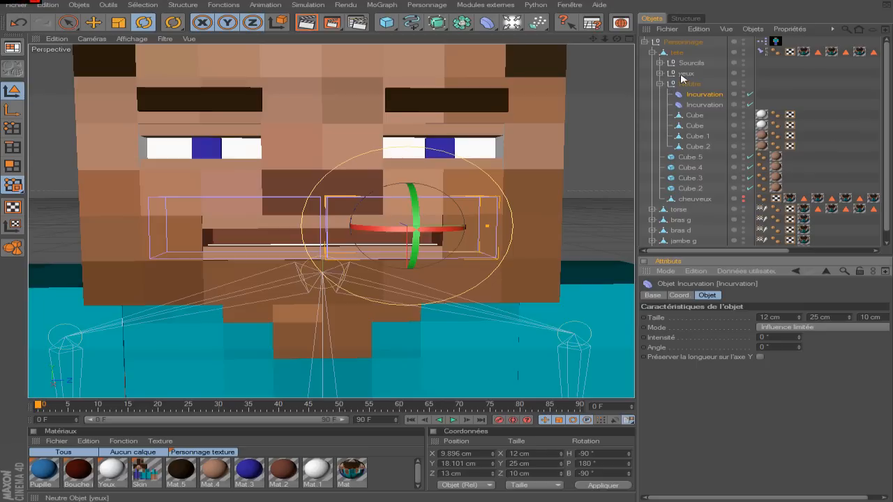
pyautogui.click(694, 42)
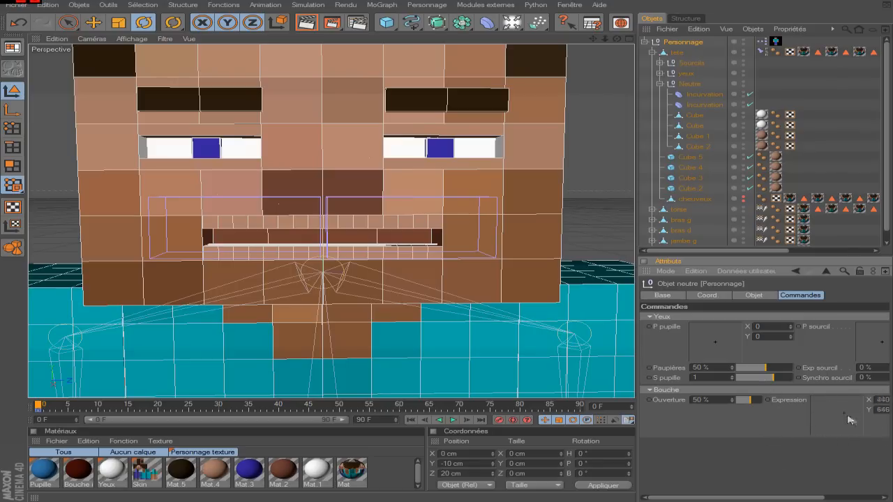
pyautogui.click(741, 272)
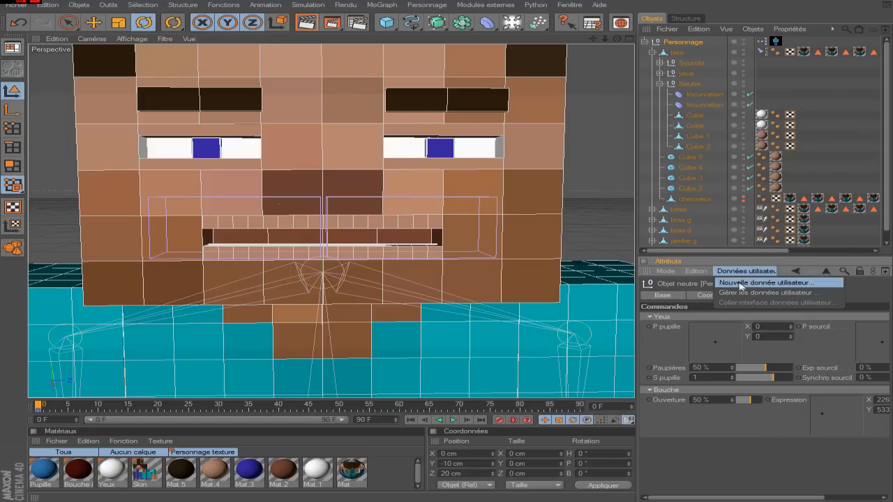
pyautogui.click(739, 290)
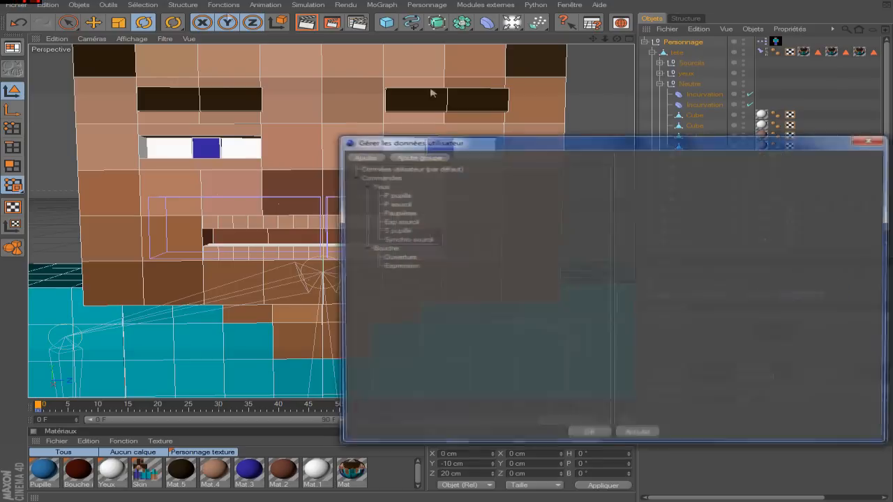
pyautogui.click(401, 266)
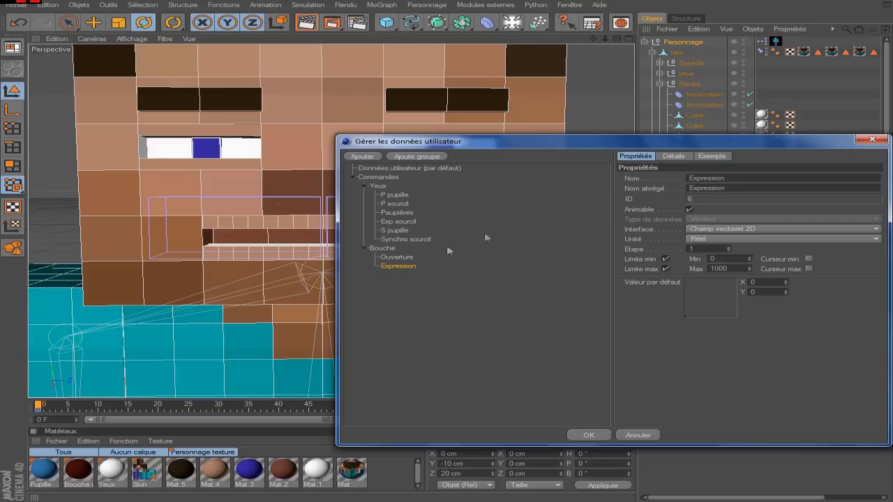
pyautogui.click(731, 239)
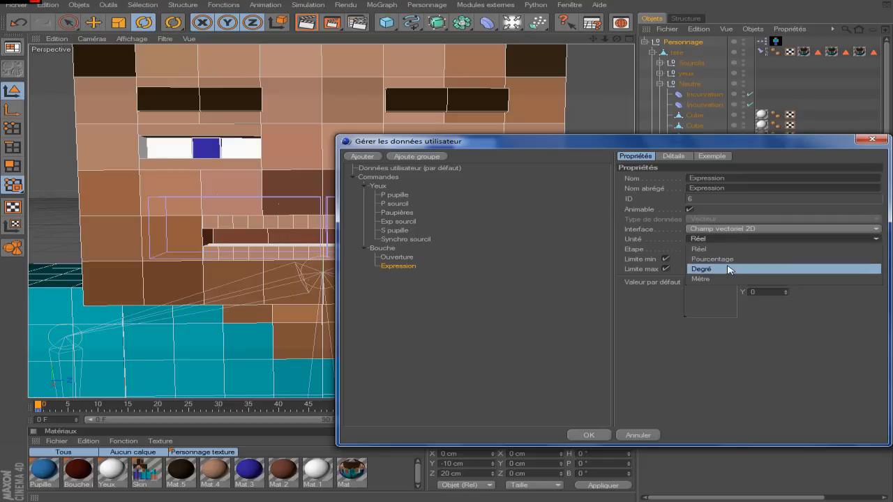
pyautogui.click(729, 270)
pyautogui.moveTo(817, 148); pyautogui.dragTo(659, 166)
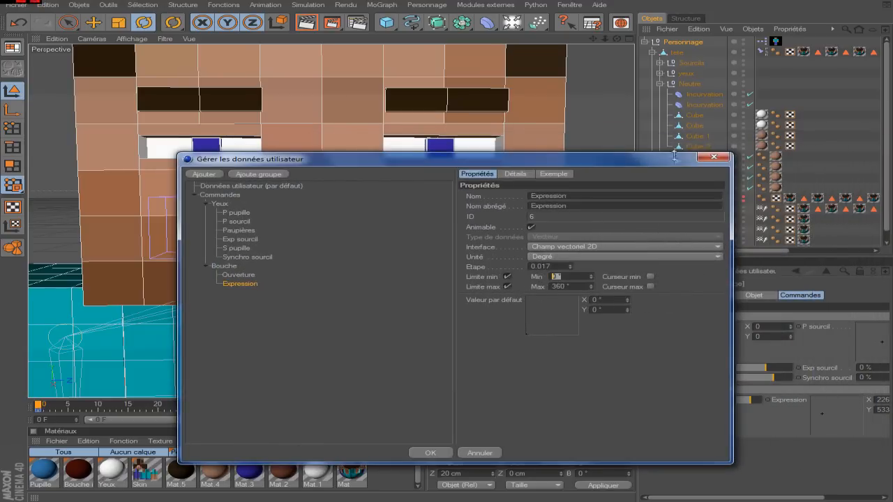
pyautogui.click(713, 157)
# Try bending the mouth half with an Intensité of -15° on the duplicated Incurvation deformer.
pyautogui.click(704, 94)
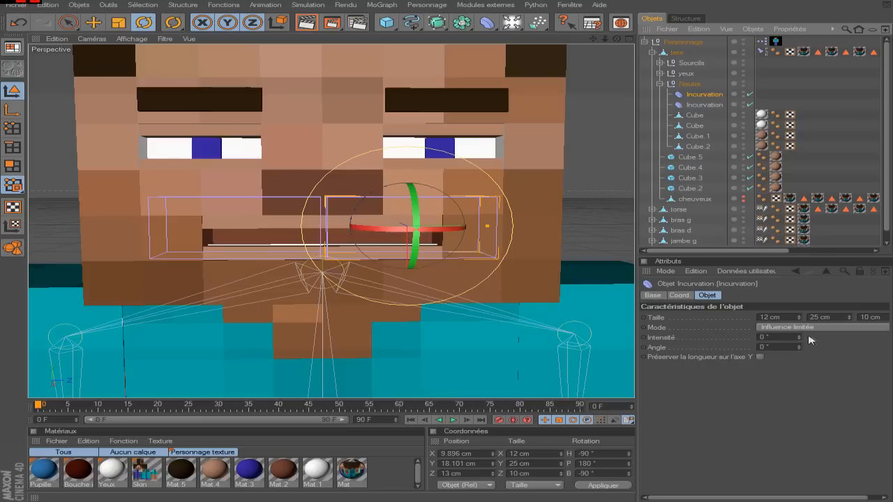
pyautogui.click(795, 338)
pyautogui.press('Return')
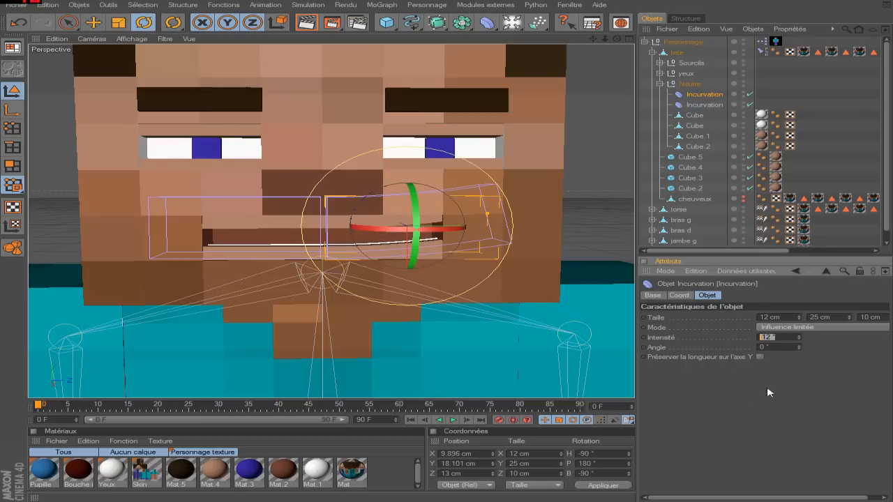
pyautogui.press('Return')
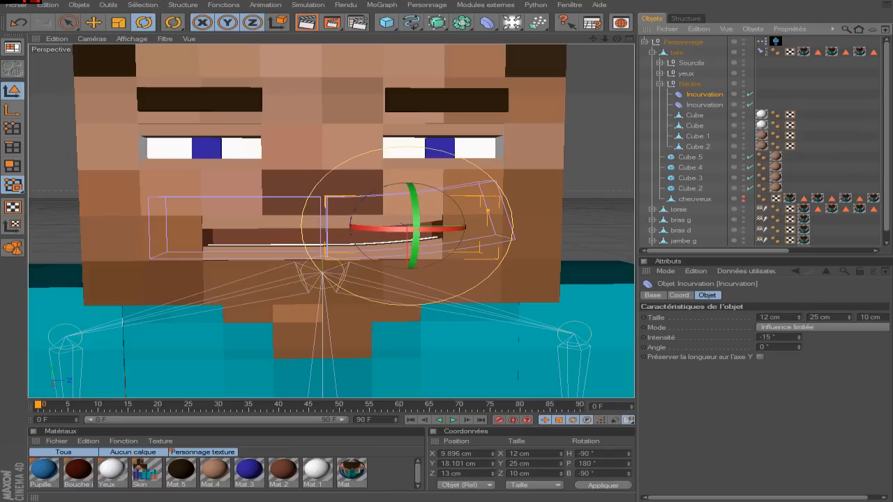
# Shorten the duplicated Incurvation deformer's Y size to 22 cm and set its Z position to 11 cm.
pyautogui.click(850, 320)
pyautogui.click(850, 321)
pyautogui.click(850, 320)
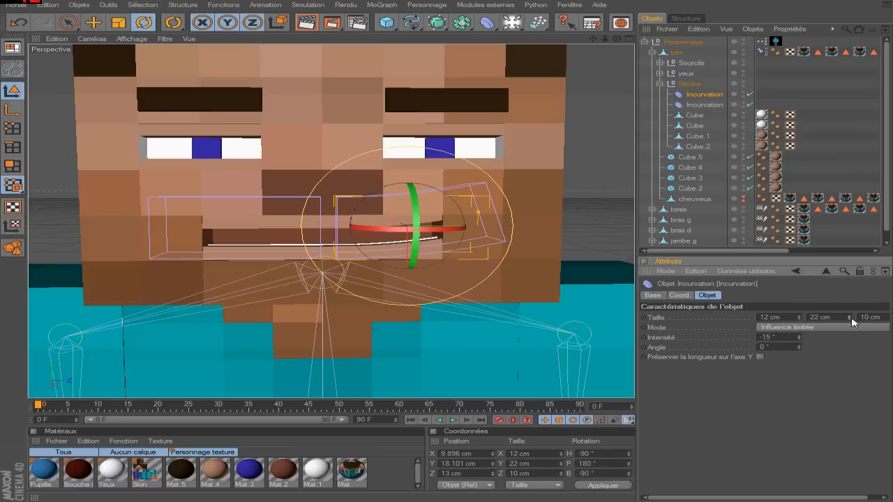
pyautogui.click(93, 21)
pyautogui.moveTo(394, 223); pyautogui.dragTo(385, 221)
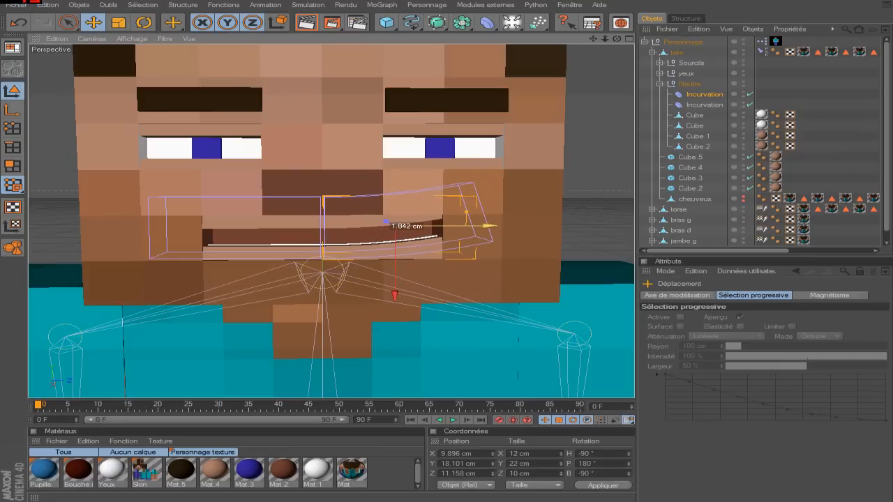
pyautogui.moveTo(490, 226); pyautogui.dragTo(489, 226)
pyautogui.moveTo(479, 474); pyautogui.dragTo(349, 475)
pyautogui.write('11')
pyautogui.press('Return')
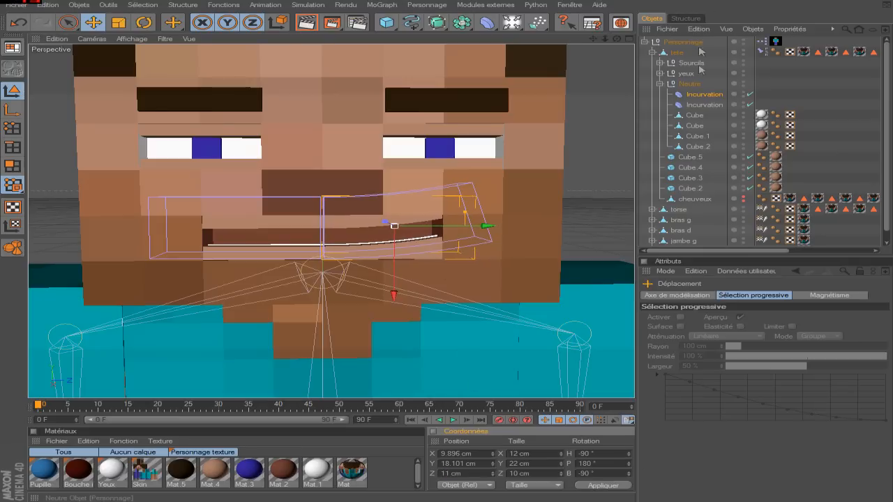
# Match the original Incurvation deformer on the opposite mouth half with a Y size of 22 cm and Z position of -11 cm.
pyautogui.click(700, 105)
pyautogui.write('22')
pyautogui.press('Return')
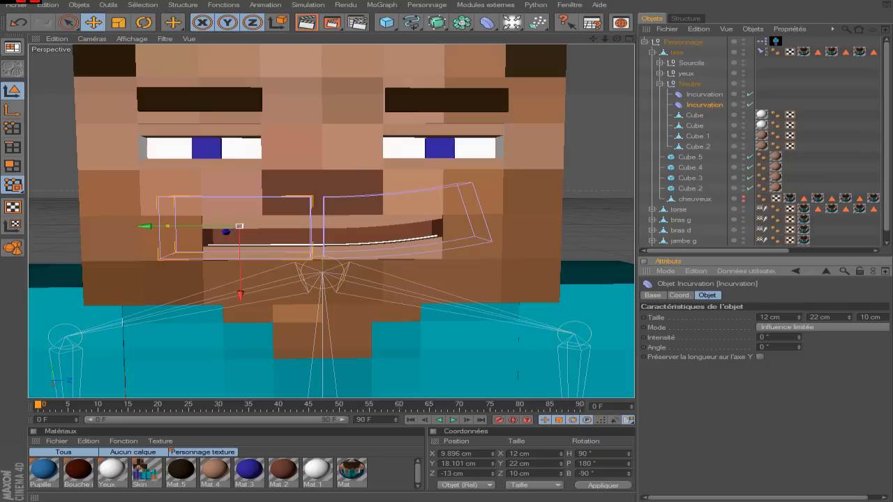
pyautogui.moveTo(469, 475); pyautogui.dragTo(343, 478)
pyautogui.write('-11')
pyautogui.press('Return')
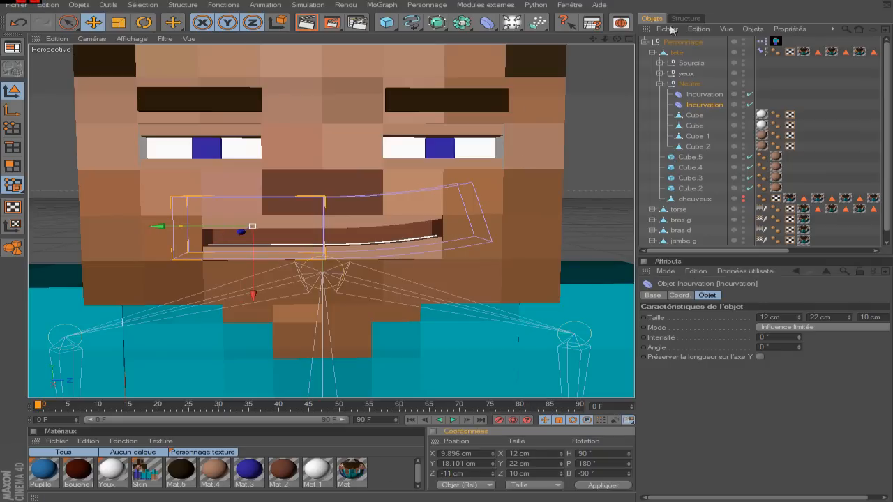
# Bend the duplicated deformer's mouth half downward with an Intensité of 15° and inspect it from another angle.
pyautogui.click(701, 95)
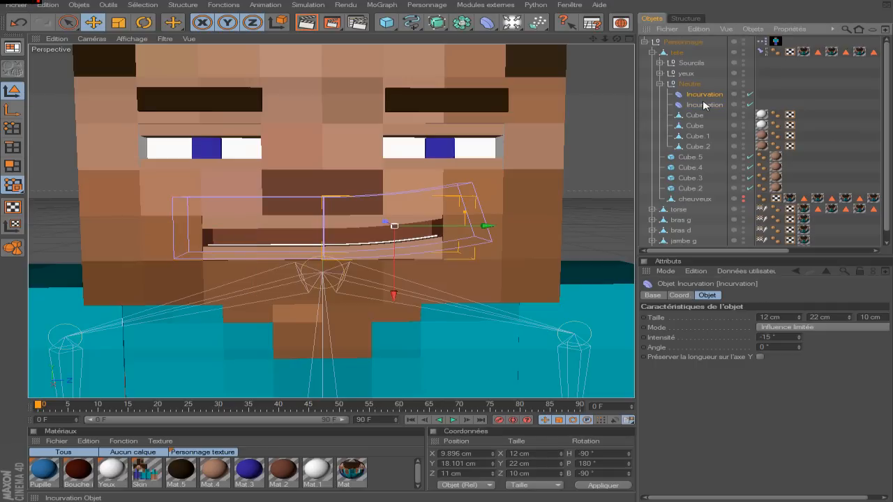
pyautogui.moveTo(800, 338); pyautogui.dragTo(820, 338)
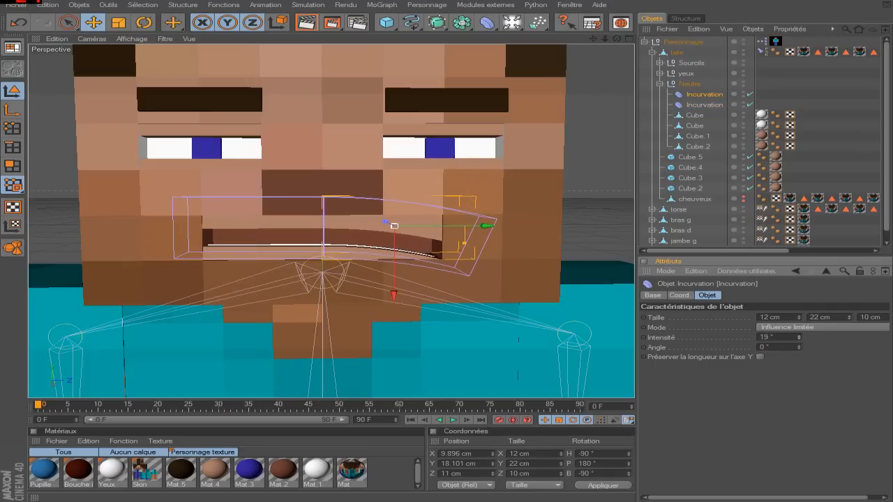
pyautogui.write('15')
pyautogui.press('Return')
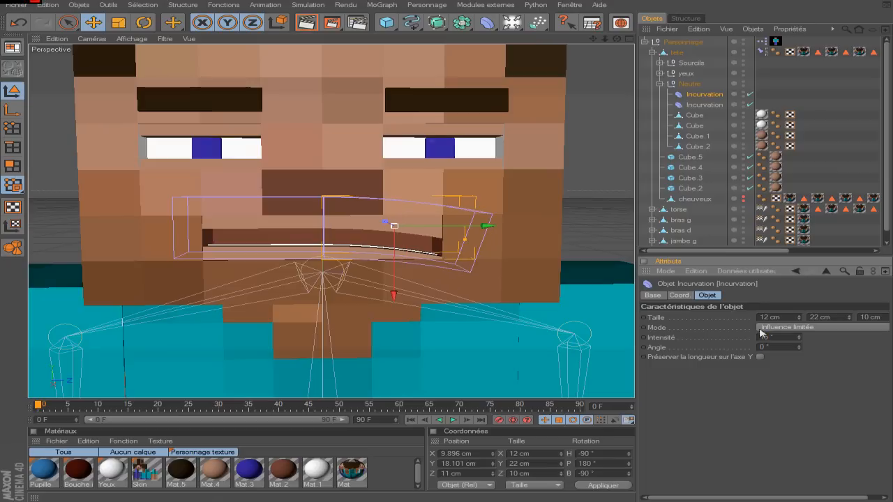
pyautogui.moveTo(616, 40); pyautogui.dragTo(615, 9)
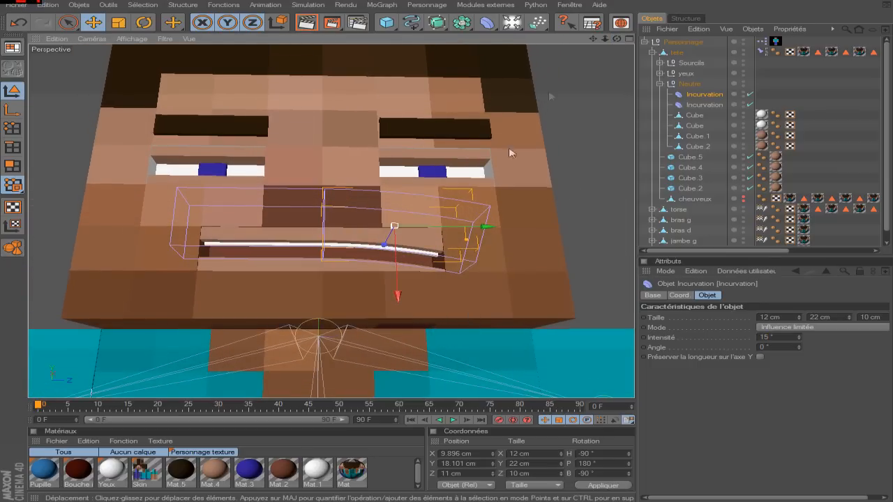
pyautogui.moveTo(616, 39); pyautogui.dragTo(617, 43)
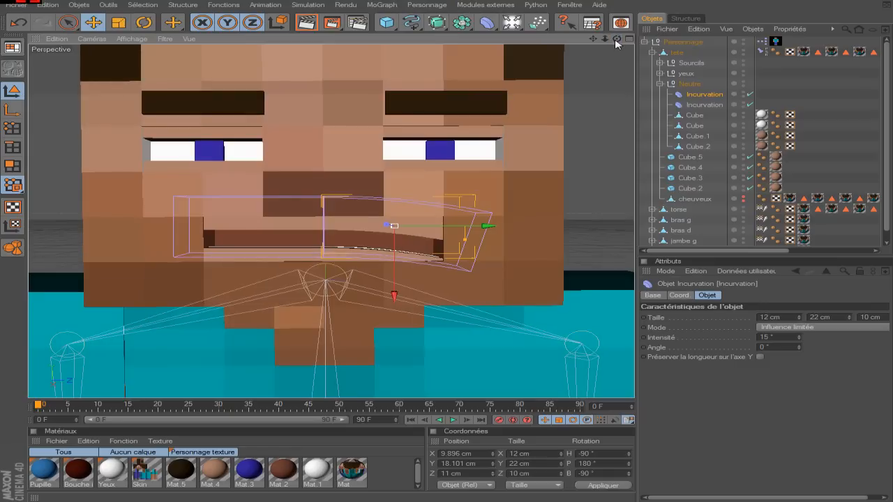
# Limit the Expression user data of the Personnage object to a minimum of -15 and a maximum of 15.
pyautogui.click(685, 43)
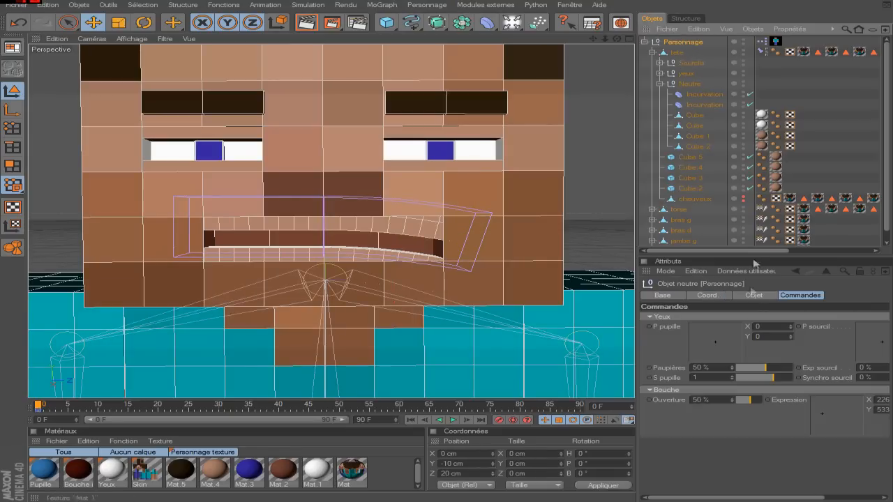
pyautogui.click(749, 272)
pyautogui.click(750, 296)
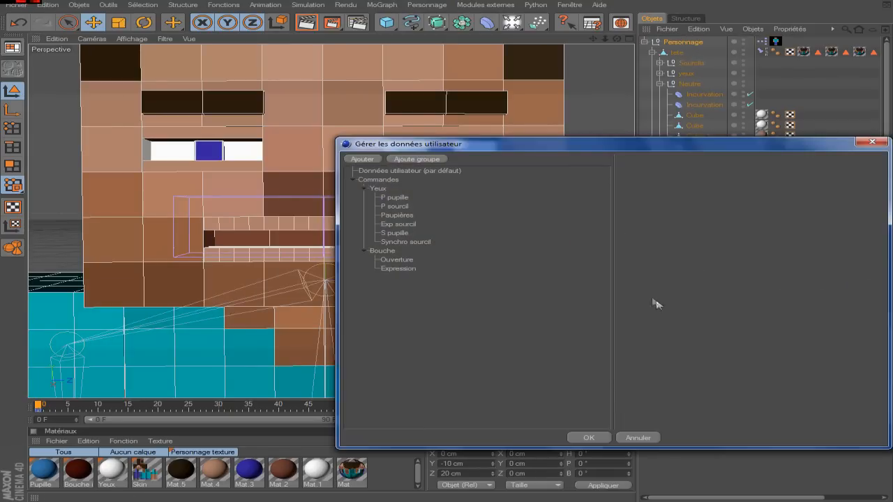
pyautogui.click(399, 269)
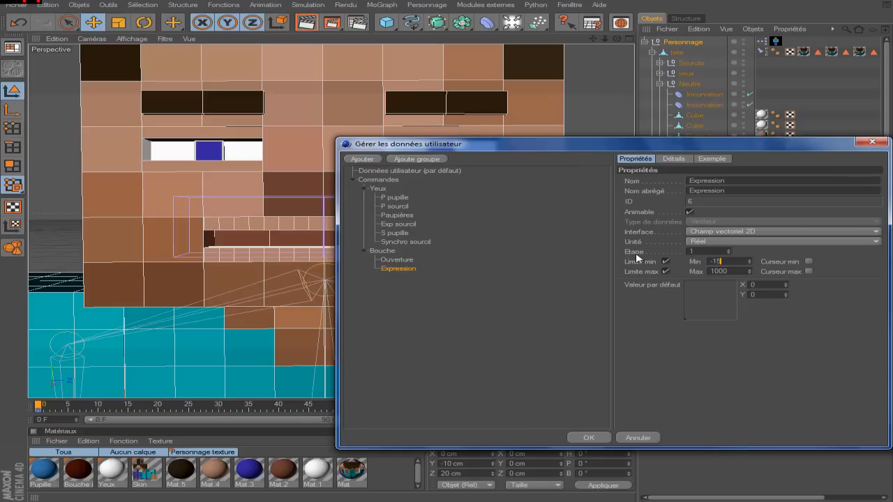
pyautogui.write('-15')
pyautogui.press('Return')
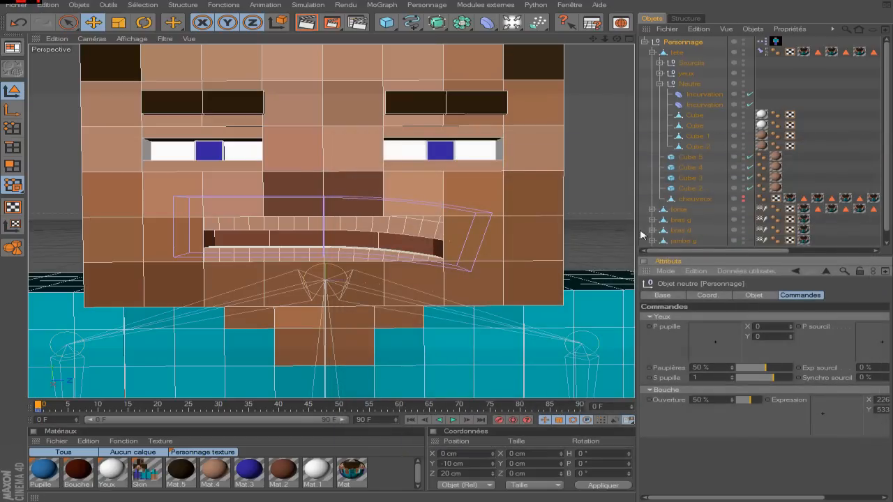
pyautogui.click(764, 274)
pyautogui.click(749, 293)
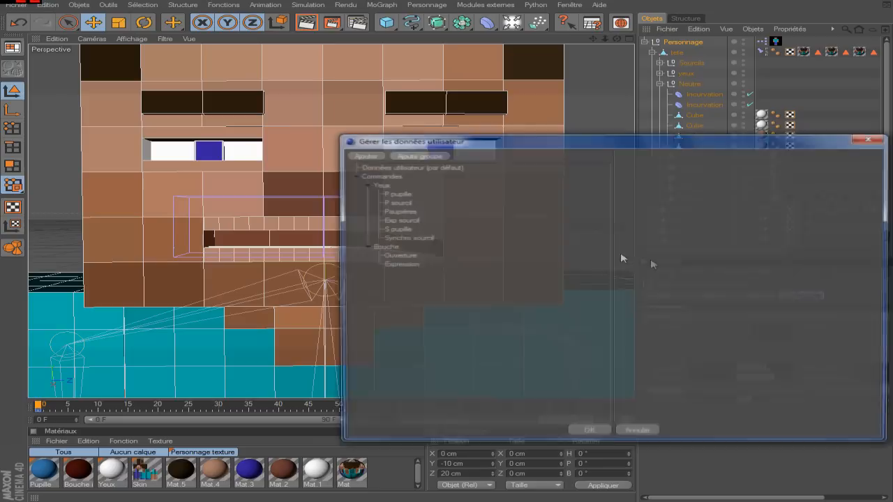
pyautogui.click(398, 265)
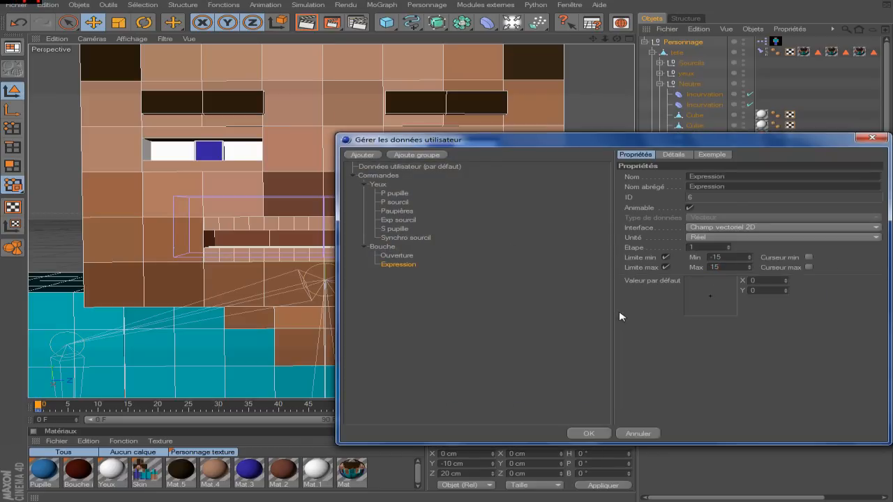
pyautogui.click(594, 435)
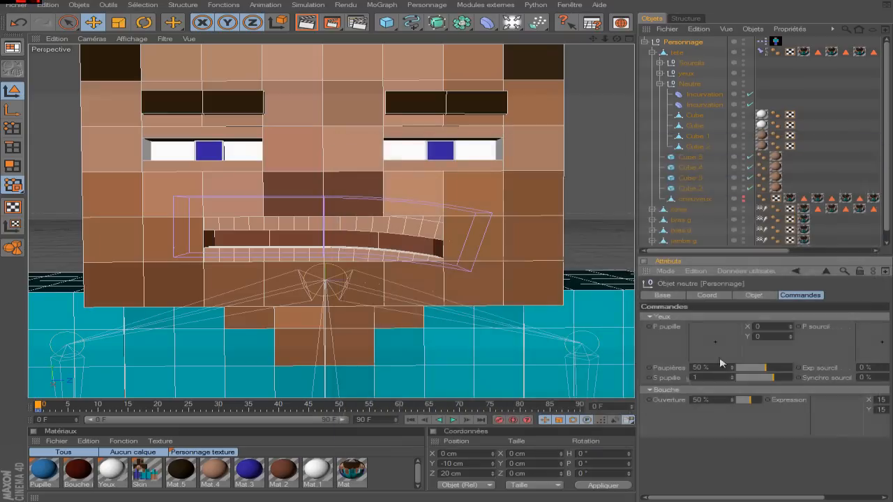
# Open the XPresso graph of Personnage and add both Incurvation deformers as nodes.
pyautogui.doubleClick(761, 43)
pyautogui.moveTo(451, 238); pyautogui.dragTo(419, 297)
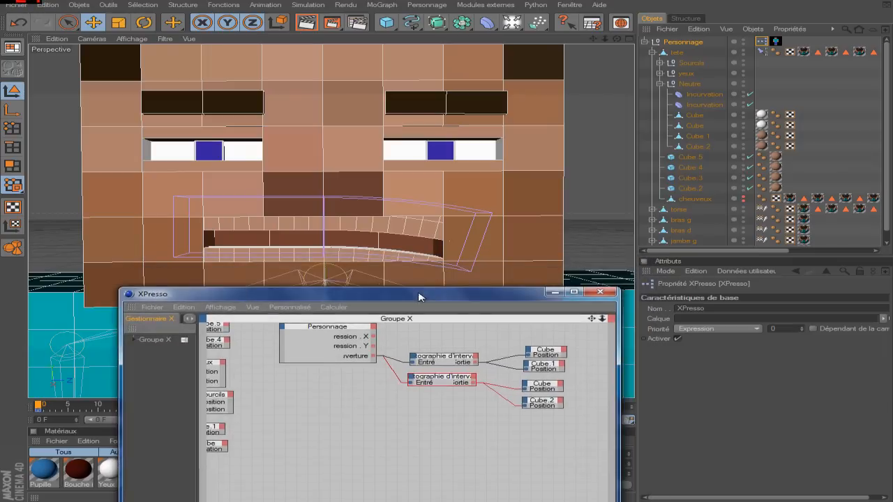
pyautogui.scroll(2, 536, 345)
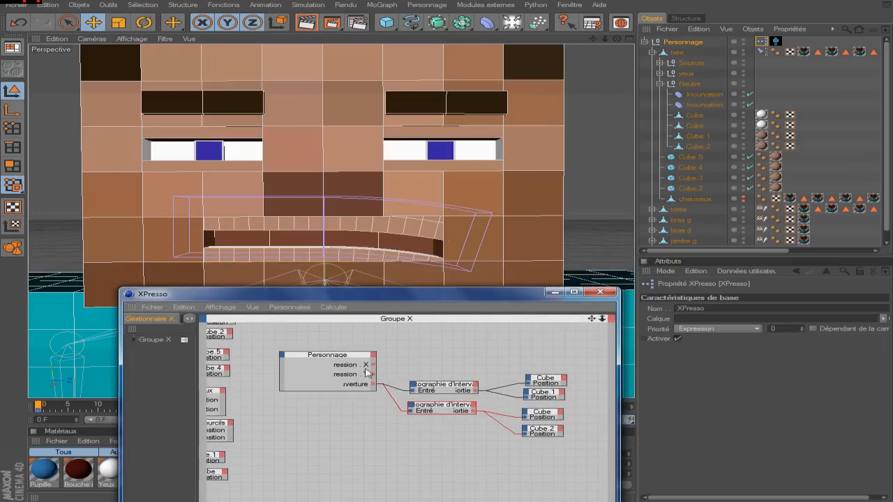
pyautogui.click(703, 95)
pyautogui.moveTo(703, 98); pyautogui.dragTo(459, 334)
pyautogui.moveTo(703, 105); pyautogui.dragTo(451, 349)
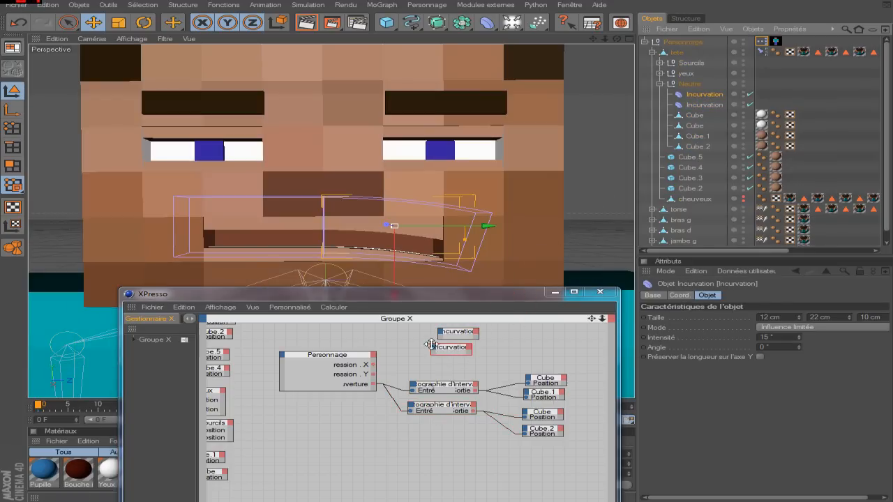
# Add an Intensité input port to each of the two Incurvation nodes.
pyautogui.click(434, 348)
pyautogui.moveTo(480, 384)
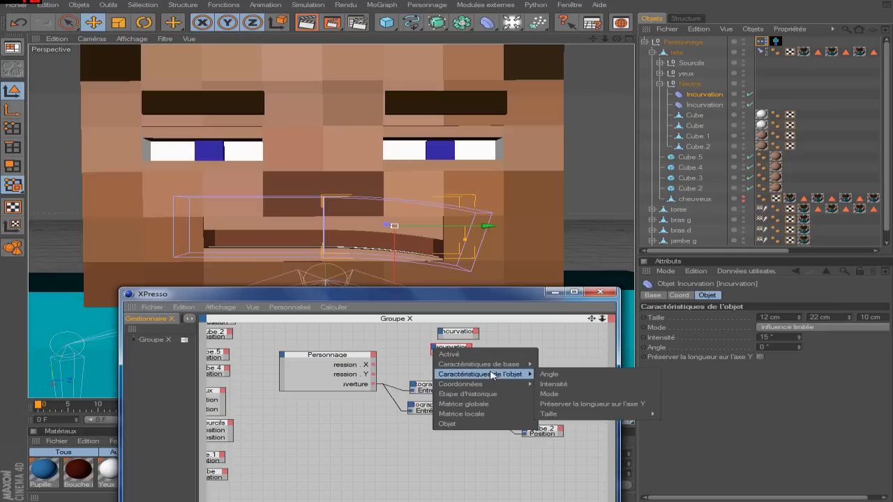
pyautogui.click(569, 383)
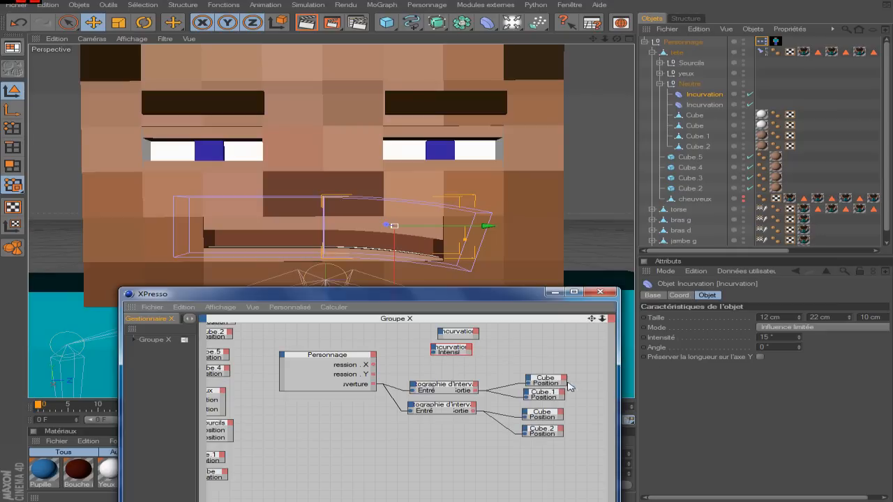
pyautogui.click(440, 333)
pyautogui.moveTo(480, 357)
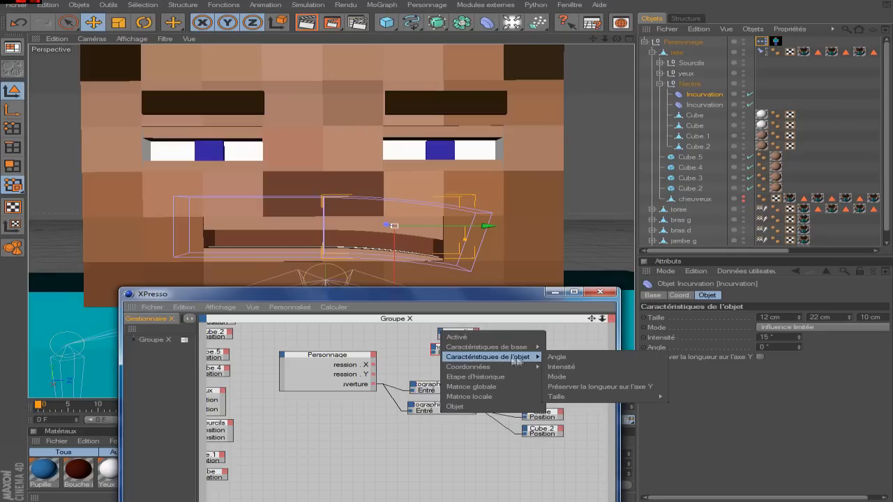
pyautogui.click(564, 365)
pyautogui.click(442, 334)
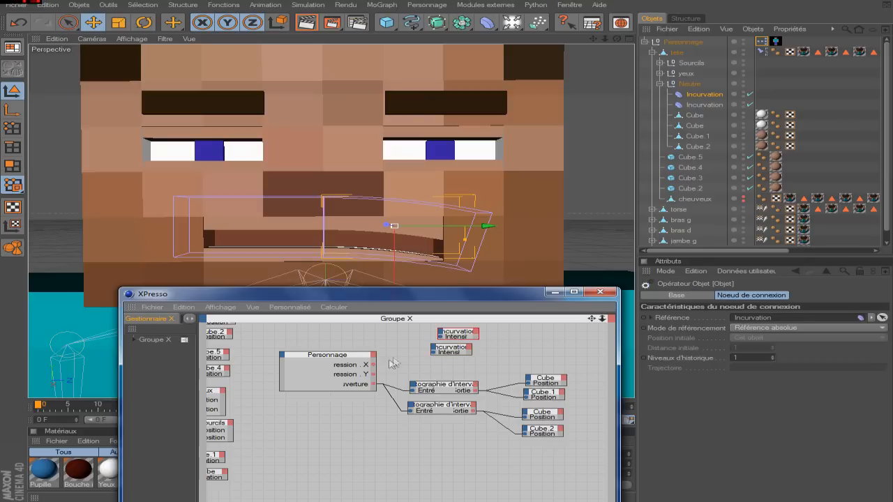
# Wire Personnage's Expression X and Expression Y outputs to the Intensité inputs of the two Incurvation nodes and close the graph.
pyautogui.moveTo(441, 338); pyautogui.dragTo(441, 336)
pyautogui.moveTo(375, 375); pyautogui.dragTo(433, 352)
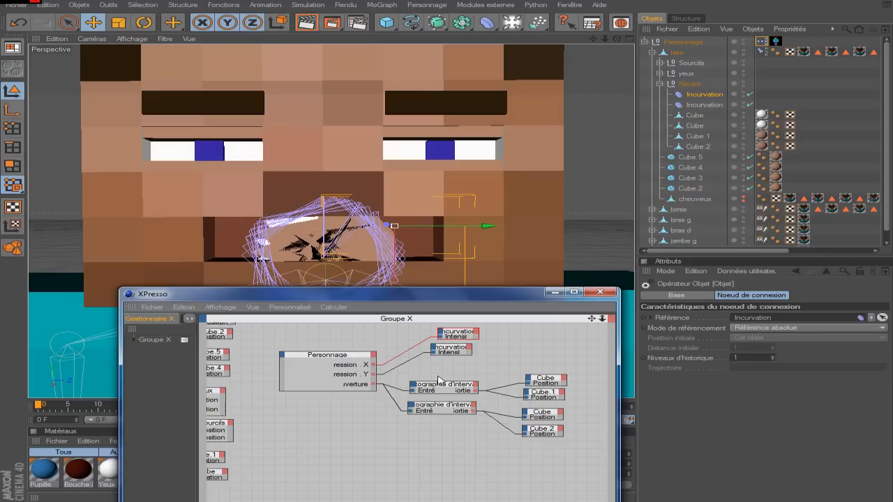
pyautogui.click(599, 292)
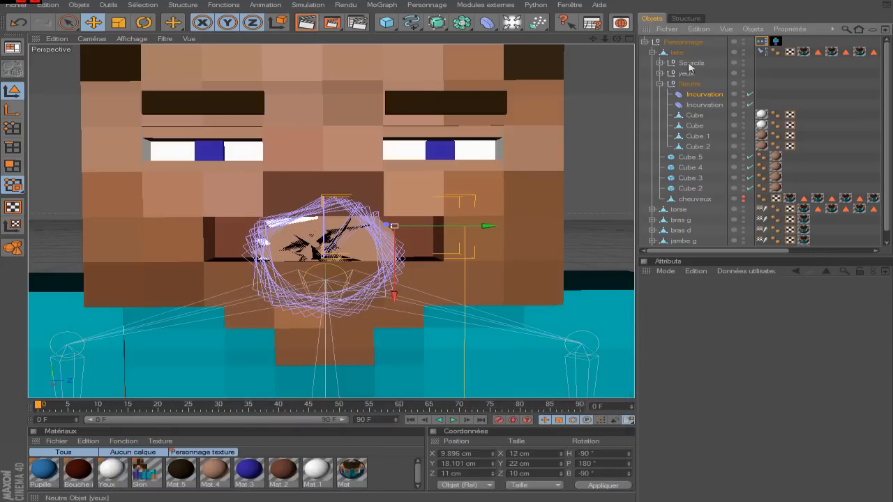
# Check the Intensité of the first Incurvation deformer and review its Expression wiring in the XPresso graph.
pyautogui.click(704, 96)
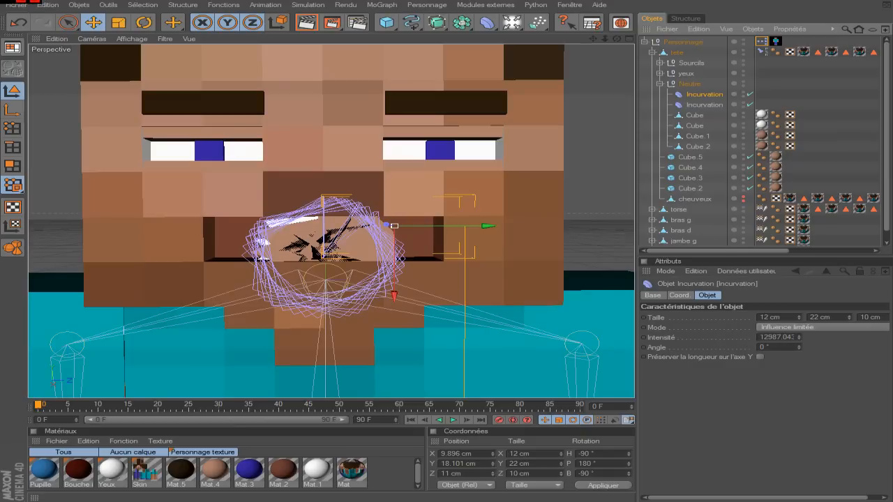
pyautogui.click(780, 338)
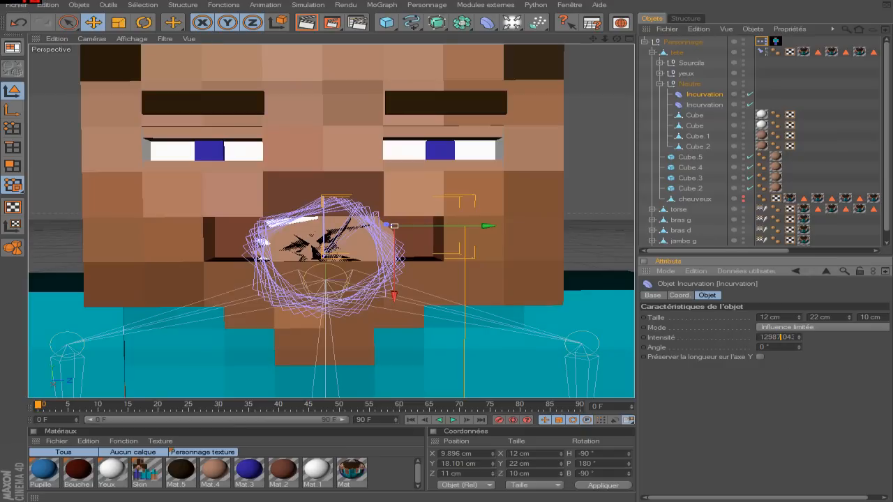
pyautogui.click(762, 42)
pyautogui.doubleClick(762, 43)
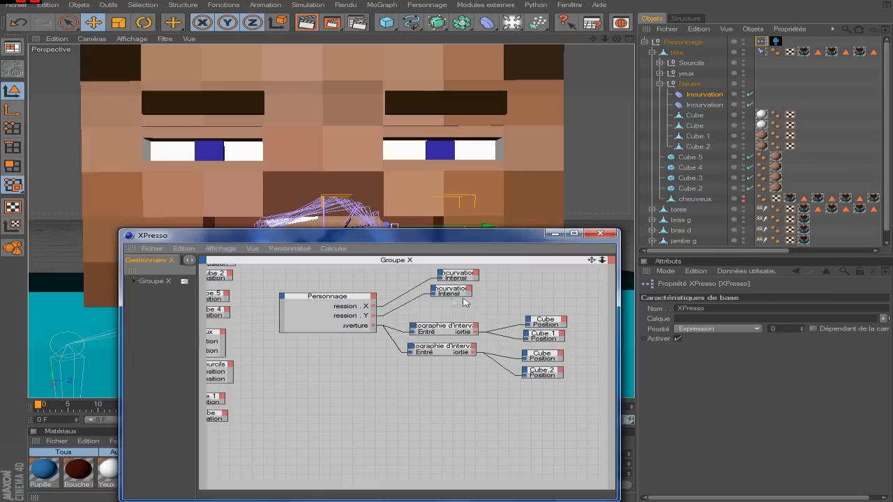
pyautogui.click(601, 234)
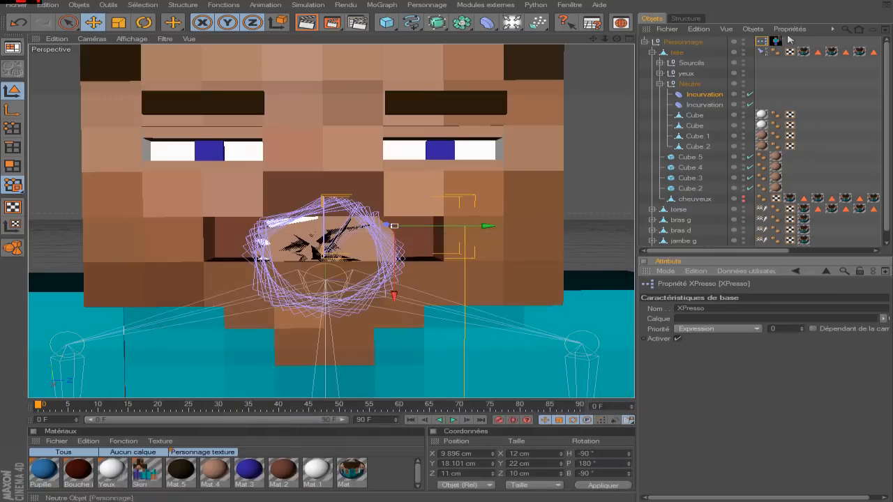
# Set the Personnage object's Expression user data to degrees, with a minimum of -15 and a maximum of 15.
pyautogui.click(682, 42)
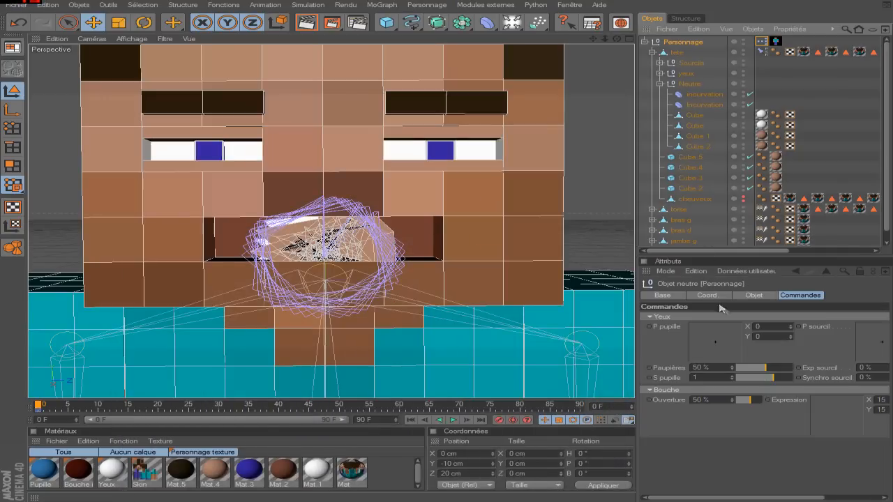
pyautogui.click(732, 270)
pyautogui.click(740, 293)
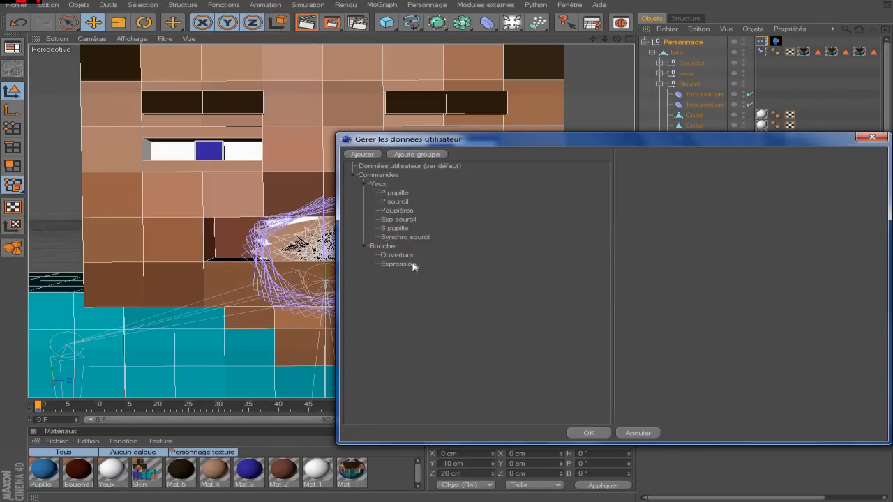
pyautogui.click(397, 264)
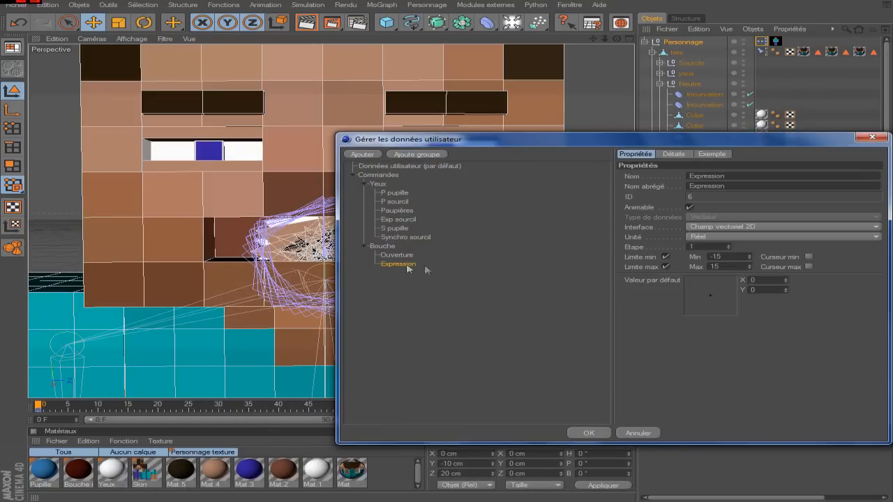
pyautogui.click(748, 237)
pyautogui.click(745, 267)
pyautogui.press('Tab')
pyautogui.moveTo(728, 268); pyautogui.dragTo(644, 271)
pyautogui.write('15')
pyautogui.click(588, 433)
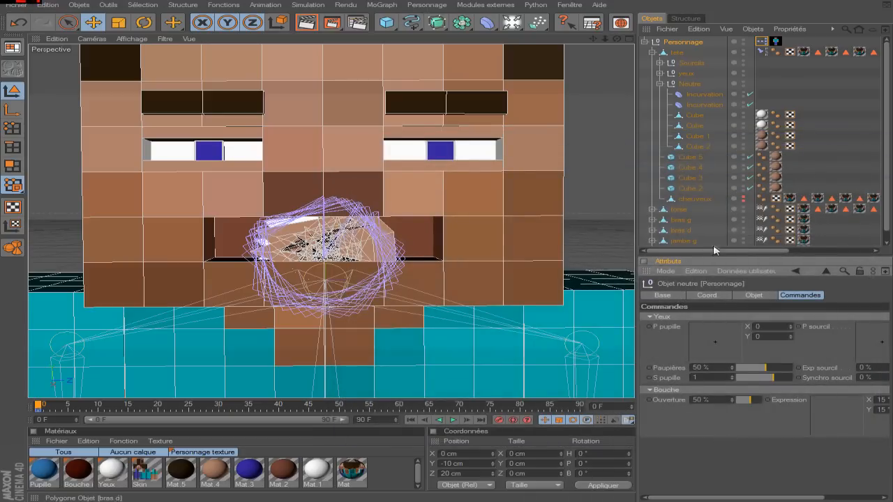
# Test the mouth's Expression control by moving it across its range, including X 15° and Y -15°.
pyautogui.moveTo(831, 417); pyautogui.dragTo(837, 446)
pyautogui.moveTo(886, 401); pyautogui.dragTo(805, 482)
pyautogui.moveTo(750, 425); pyautogui.dragTo(820, 445)
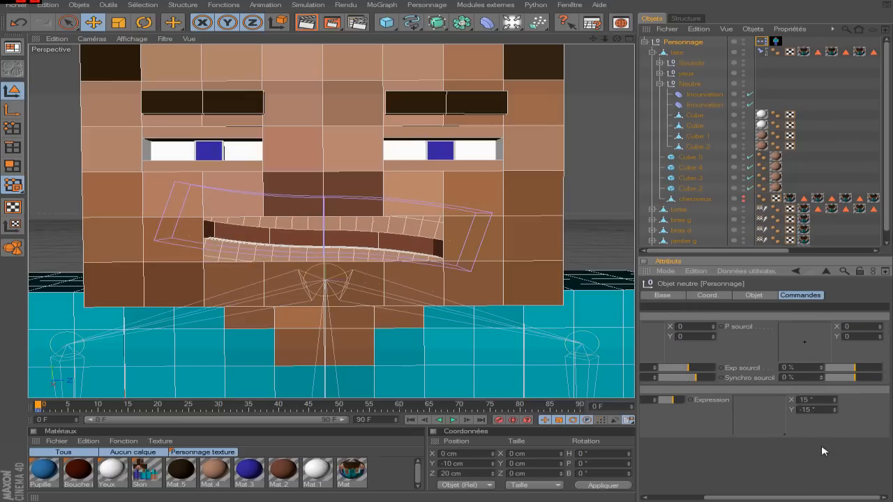
pyautogui.moveTo(825, 452); pyautogui.dragTo(713, 434)
# Test the mouth with Ouverture at 100 % and Expression at 15° on both axes, and render the view from below.
pyautogui.moveTo(739, 408); pyautogui.dragTo(887, 472)
pyautogui.moveTo(853, 435); pyautogui.dragTo(855, 395)
pyautogui.moveTo(617, 39); pyautogui.dragTo(618, 4)
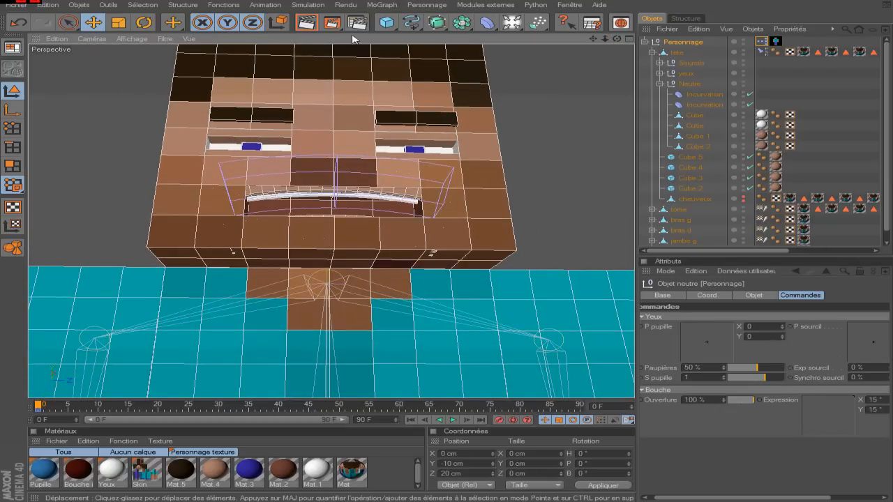
pyautogui.click(312, 23)
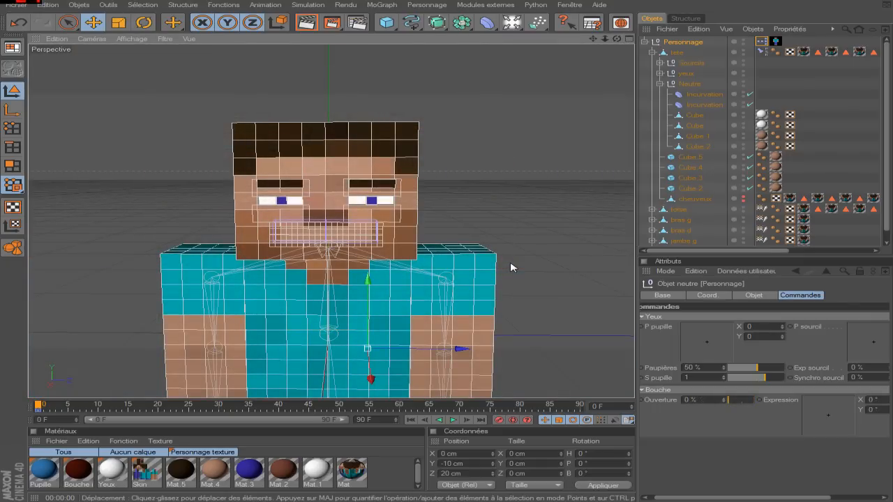
# Open the XPresso graph of Personnage, shift the Personnage node slightly and set Expression to about X 2.2 and Y 0.2.
pyautogui.scroll(5, 500, 233)
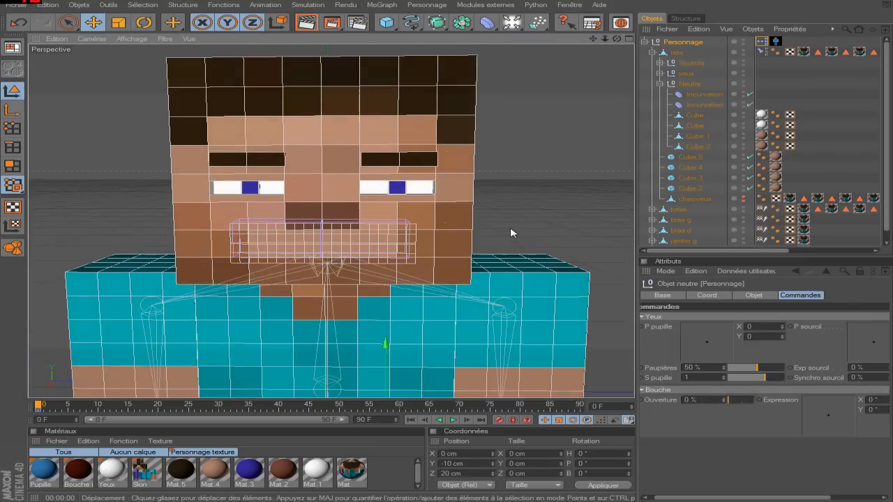
pyautogui.scroll(-3, 516, 230)
pyautogui.doubleClick(761, 42)
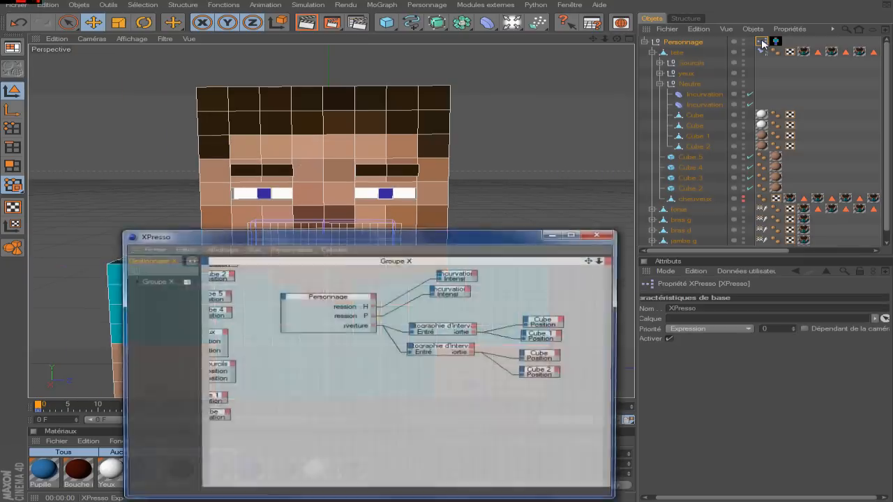
pyautogui.moveTo(343, 302); pyautogui.dragTo(339, 295)
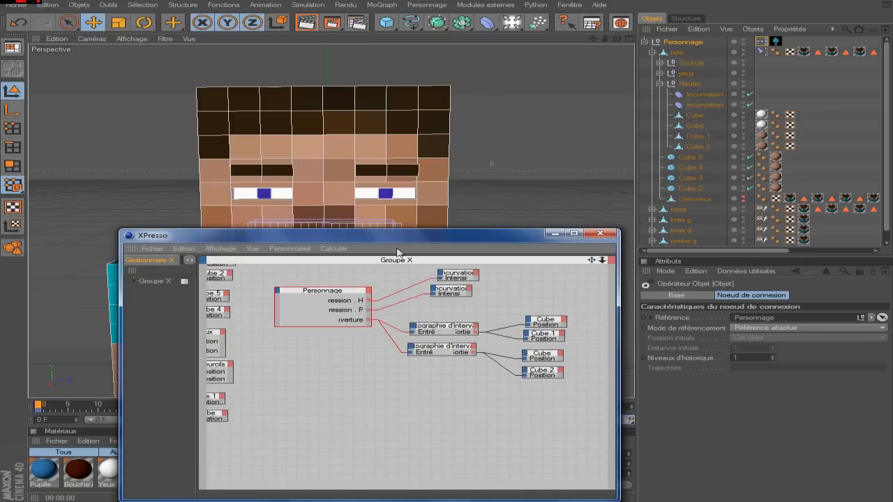
pyautogui.click(694, 42)
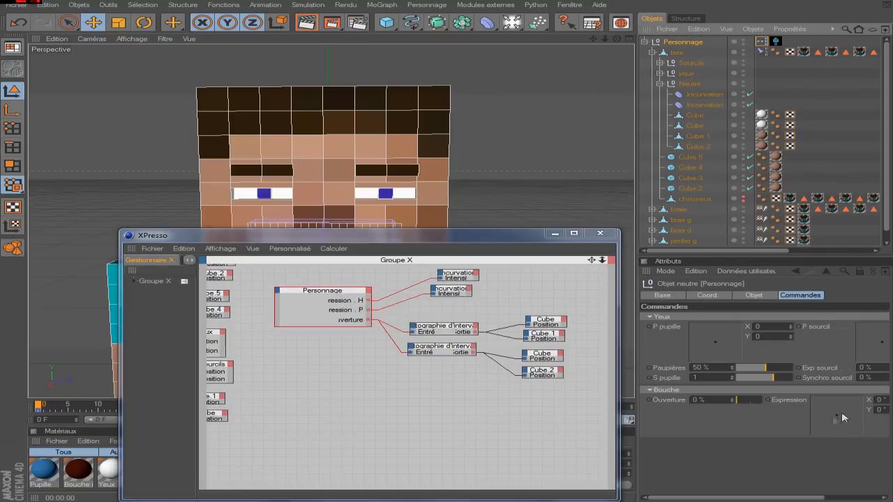
pyautogui.moveTo(839, 417)
pyautogui.mouseDown()
pyautogui.moveTo(847, 395)
pyautogui.moveTo(828, 419)
pyautogui.moveTo(841, 416)
pyautogui.mouseUp()
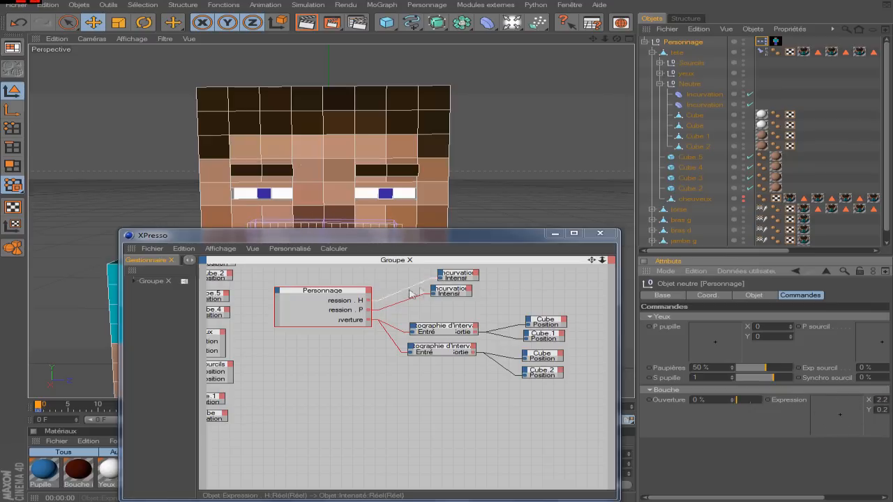
# Review how Expression and Ouverture feed the Incurvation, Cartographie d'intervalle and Cube nodes, and close the XPresso graph.
pyautogui.click(457, 277)
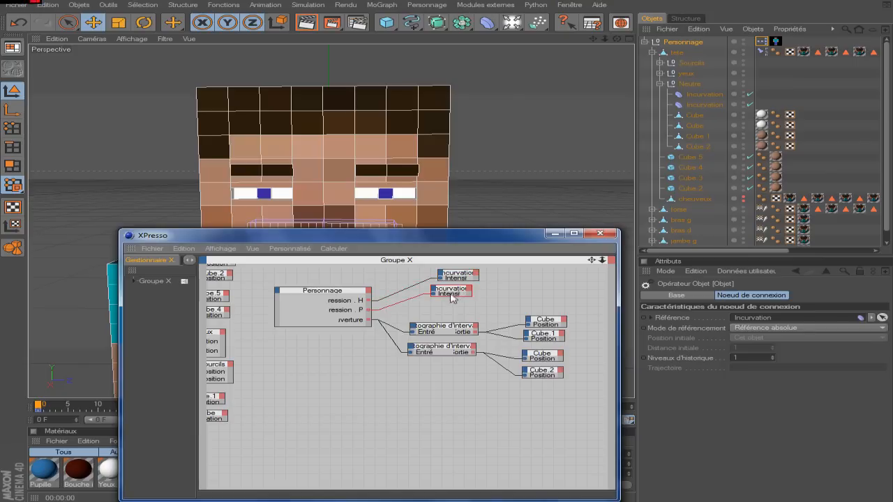
pyautogui.click(683, 43)
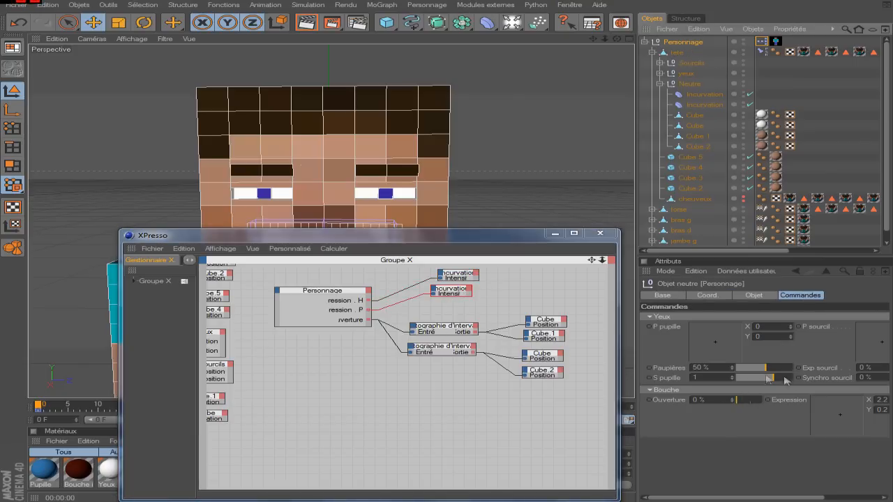
pyautogui.moveTo(739, 400)
pyautogui.mouseDown()
pyautogui.moveTo(755, 402)
pyautogui.moveTo(732, 401)
pyautogui.mouseUp()
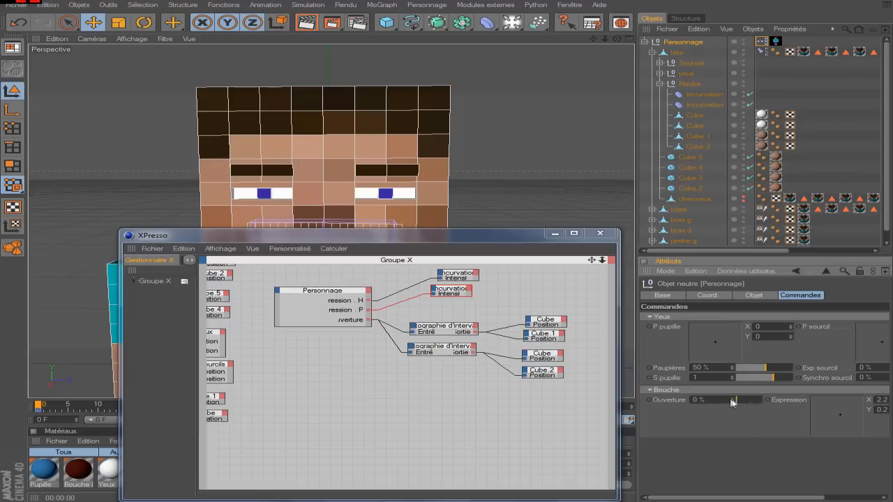
pyautogui.click(442, 346)
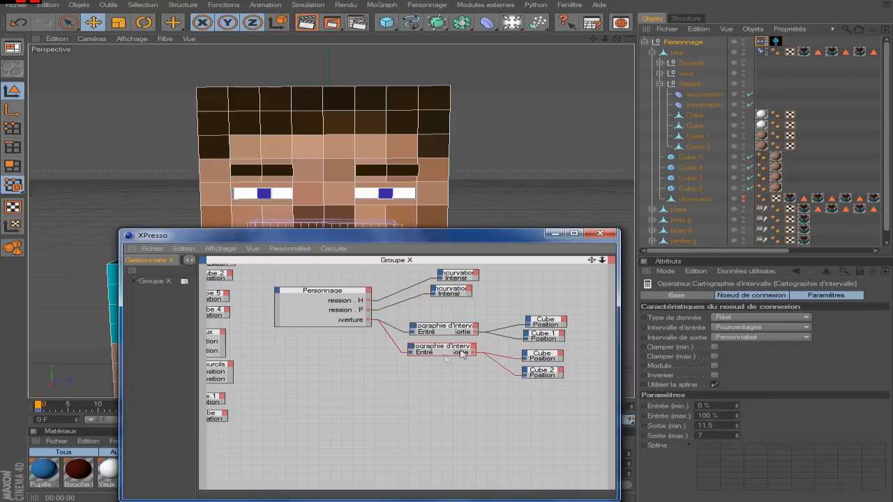
pyautogui.click(534, 326)
pyautogui.click(543, 373)
pyautogui.click(599, 233)
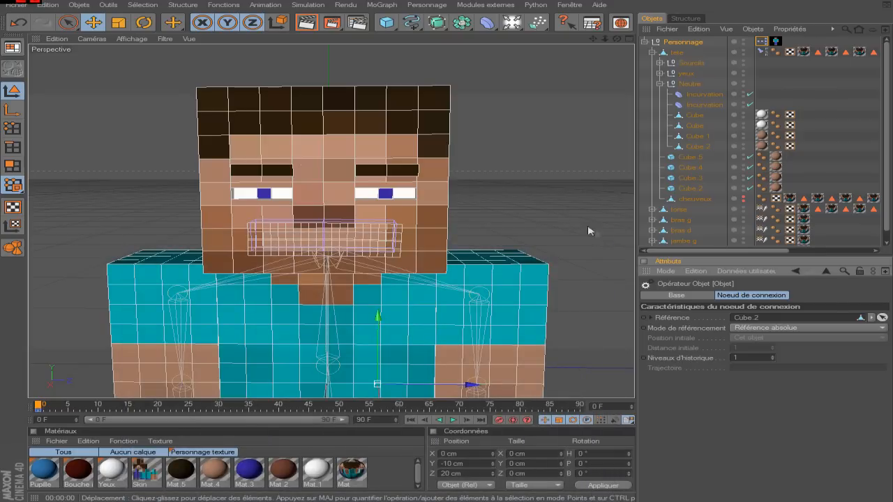